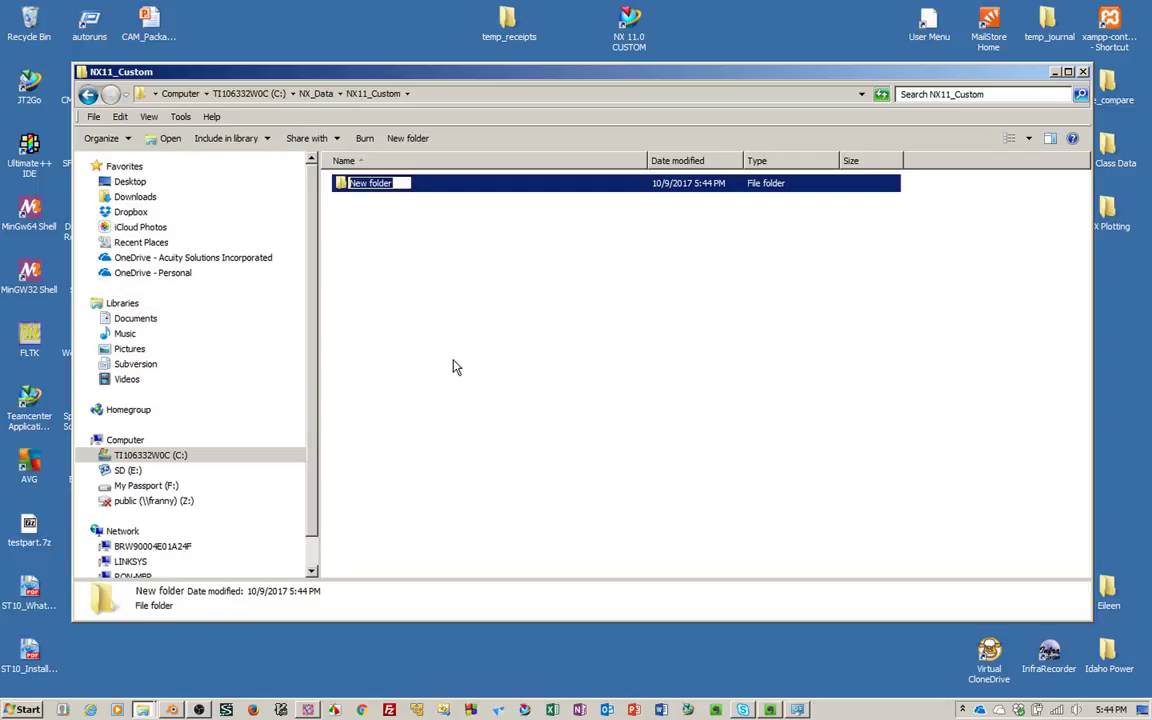
- Name the new folder in NX11_Custom customer_defaults
text(cus)
text(tome)
text(r)_)
text(_d)
text(efaults)
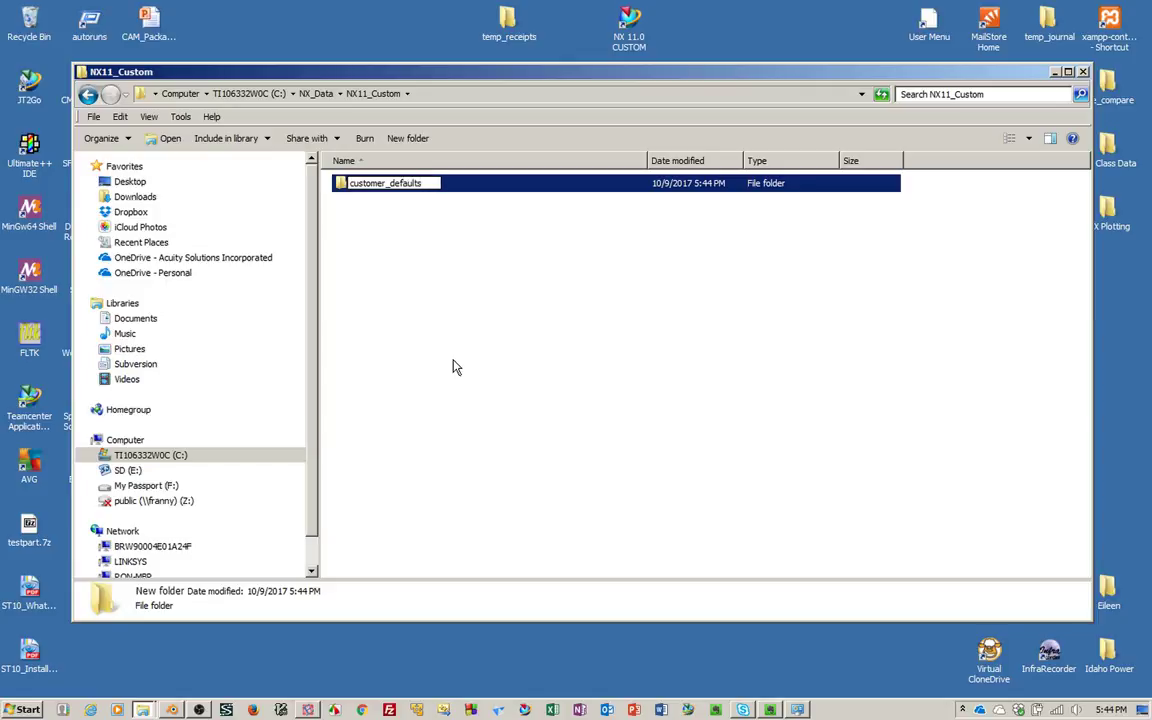
key(Return)
click(455, 368)
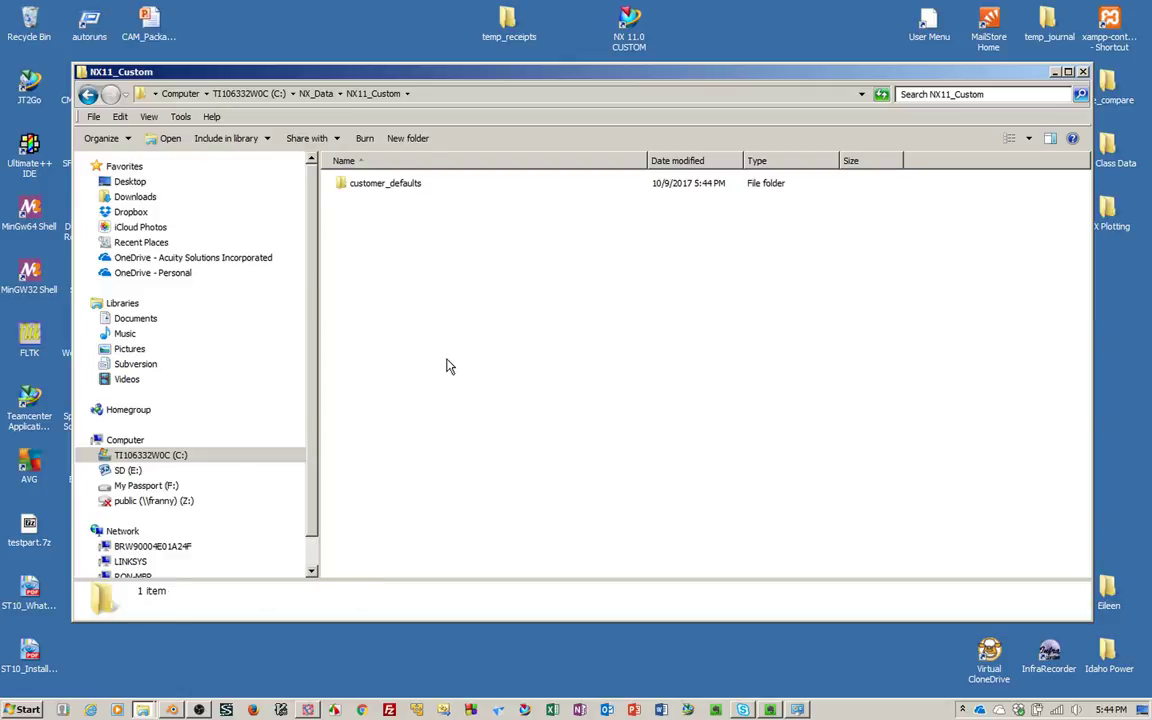
- Create a second folder named resource in NX11_Custom
click(358, 139)
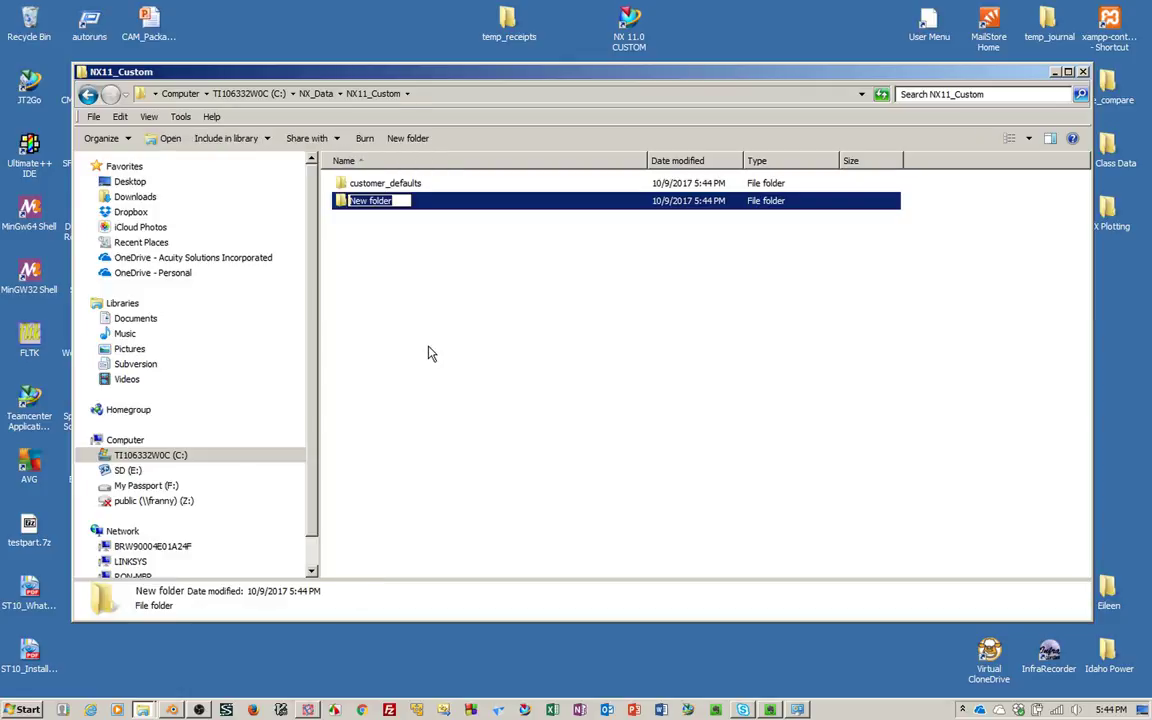
text(resource)
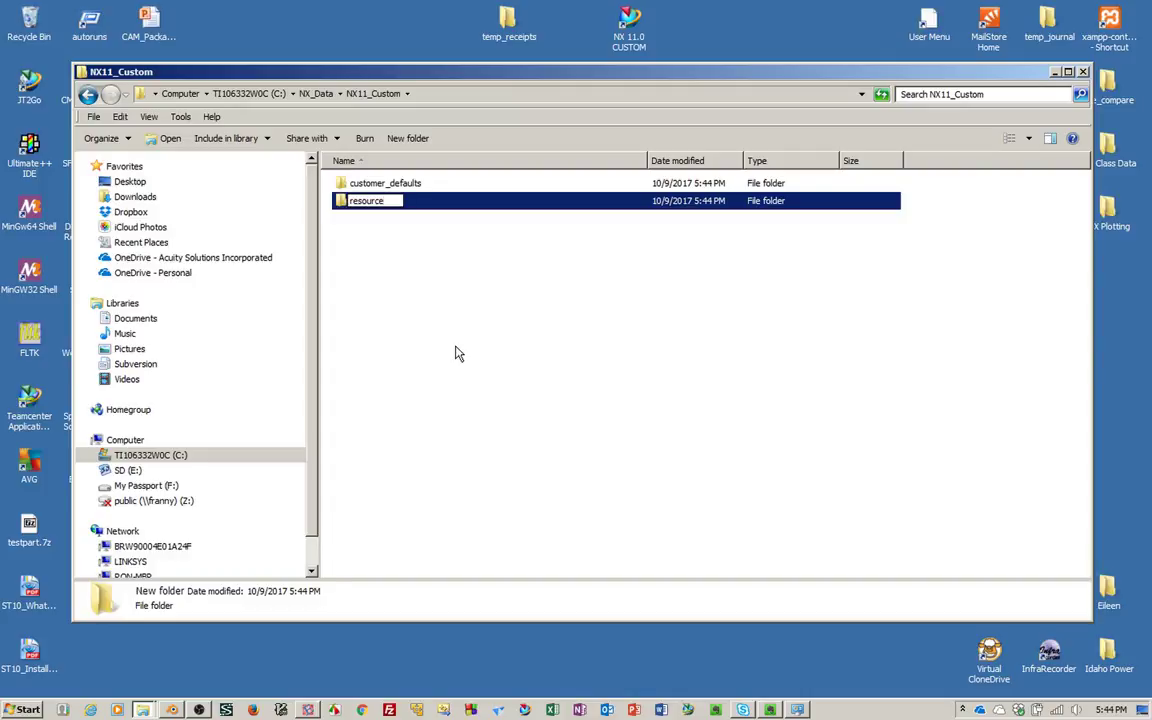
key(Return)
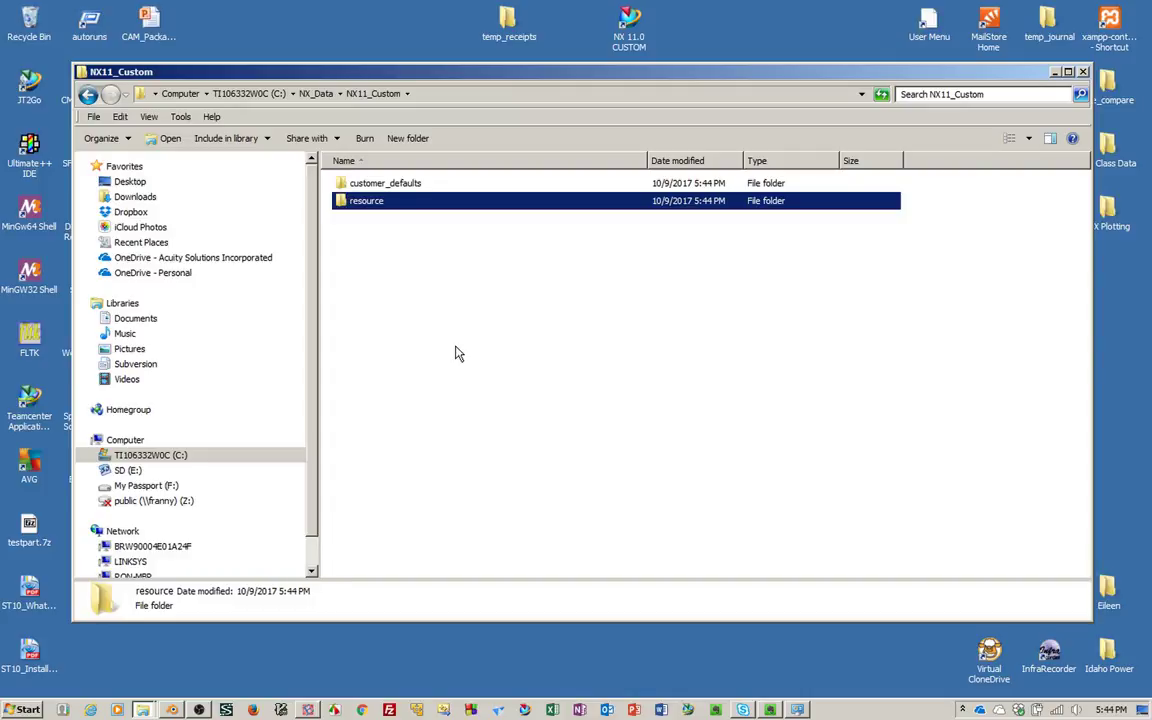
click(453, 272)
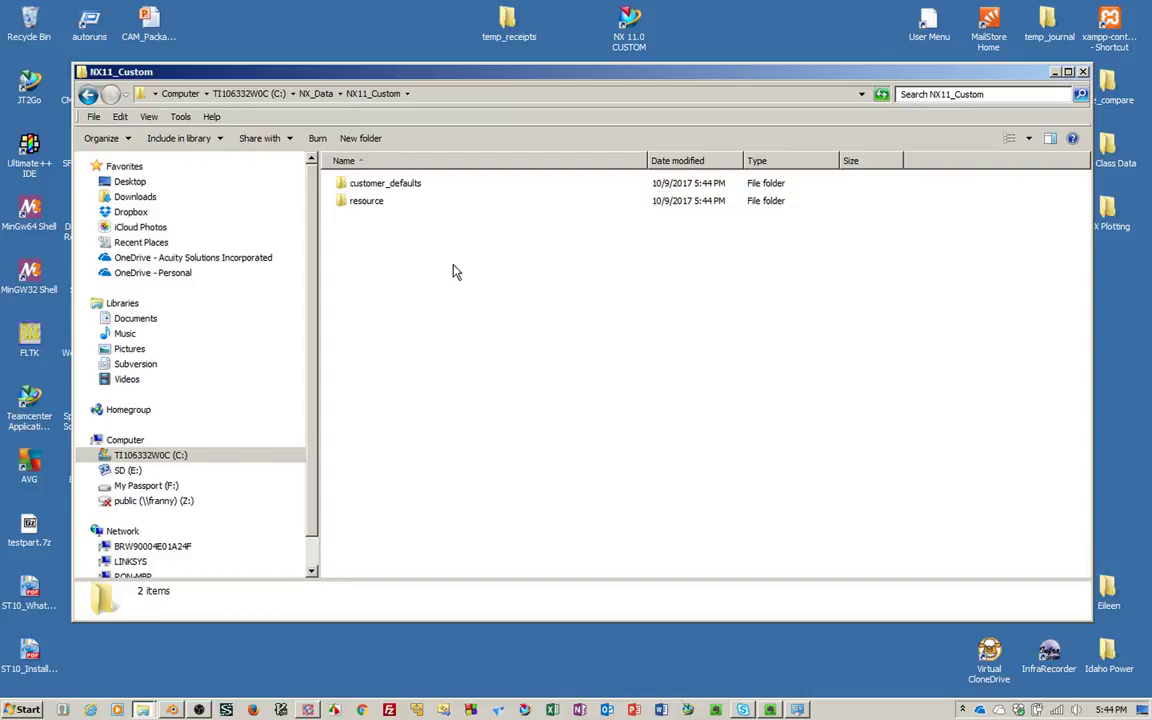
- Open a second file explorer window and restore it to a smaller size, offset from the NX11_Custom window
click(144, 710)
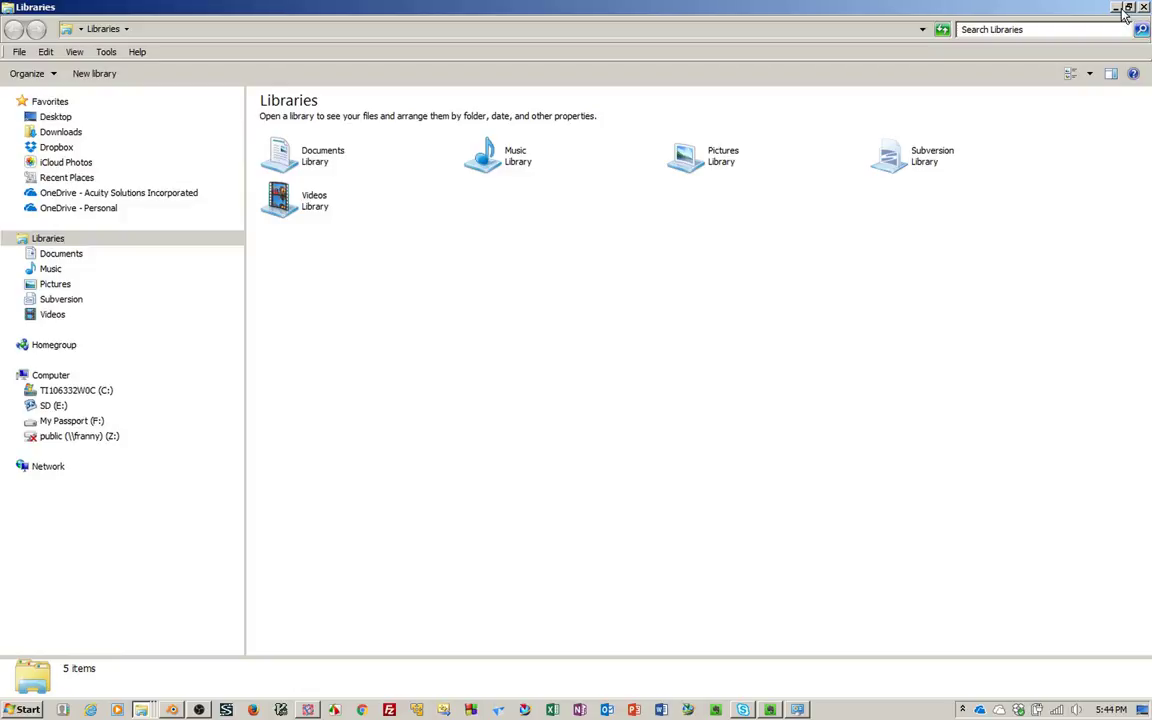
double_click(1016, 7)
drag(589, 93, 613, 131)
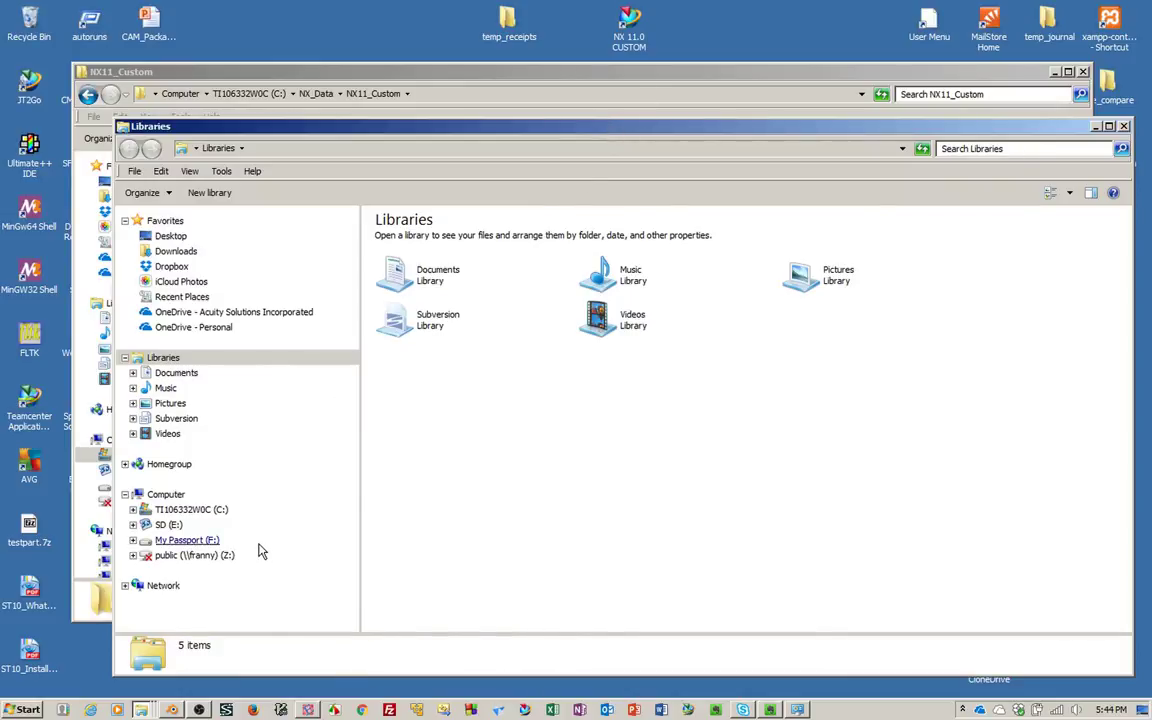
- Browse the second window to Program Files\Siemens\NX 11.0\UGII on the C: drive
click(185, 509)
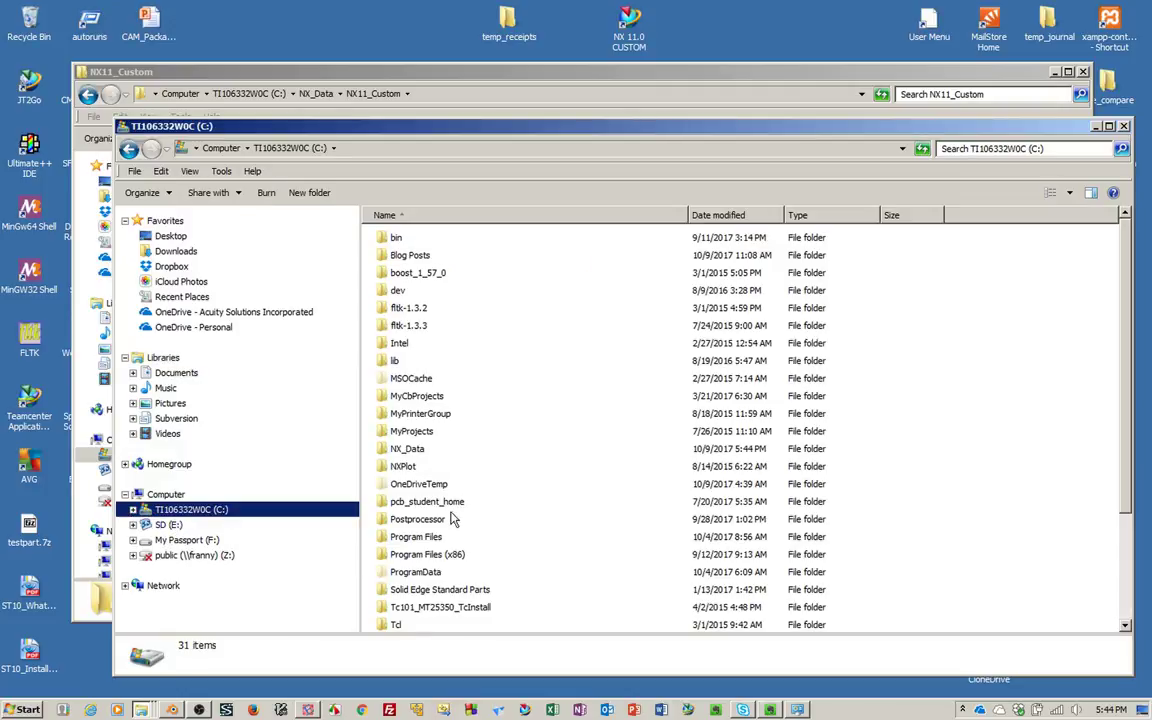
double_click(435, 537)
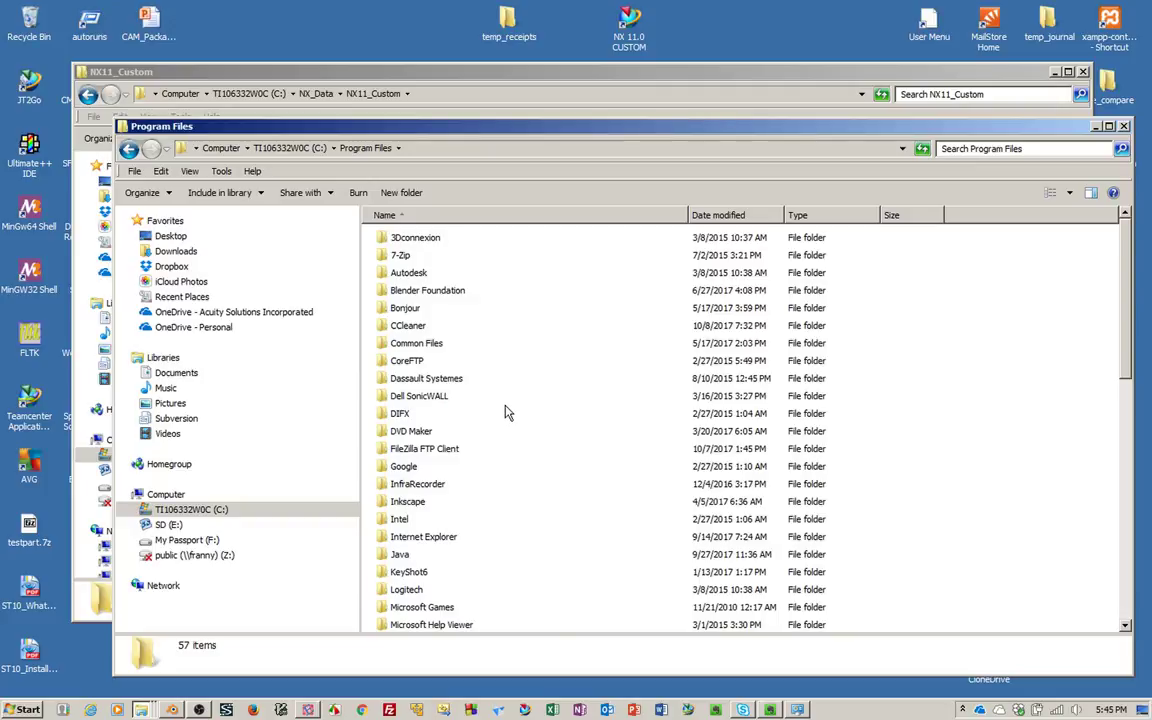
scroll(506, 415, down, 1)
scroll(457, 377, down, 9)
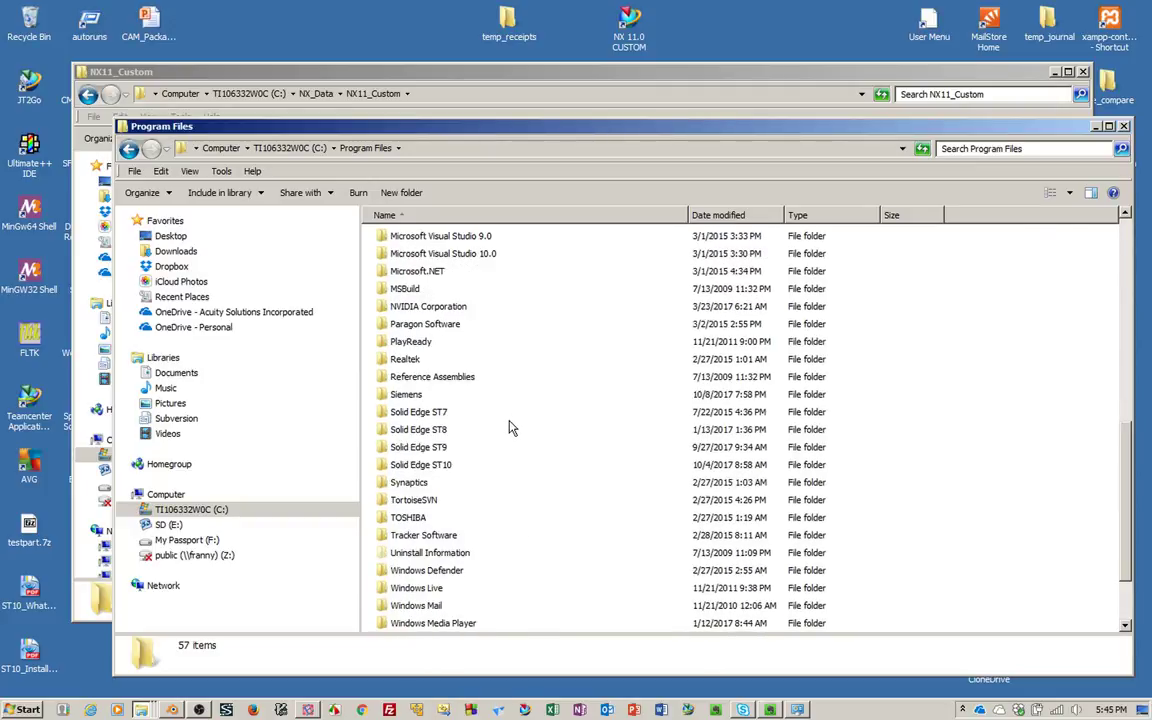
double_click(417, 395)
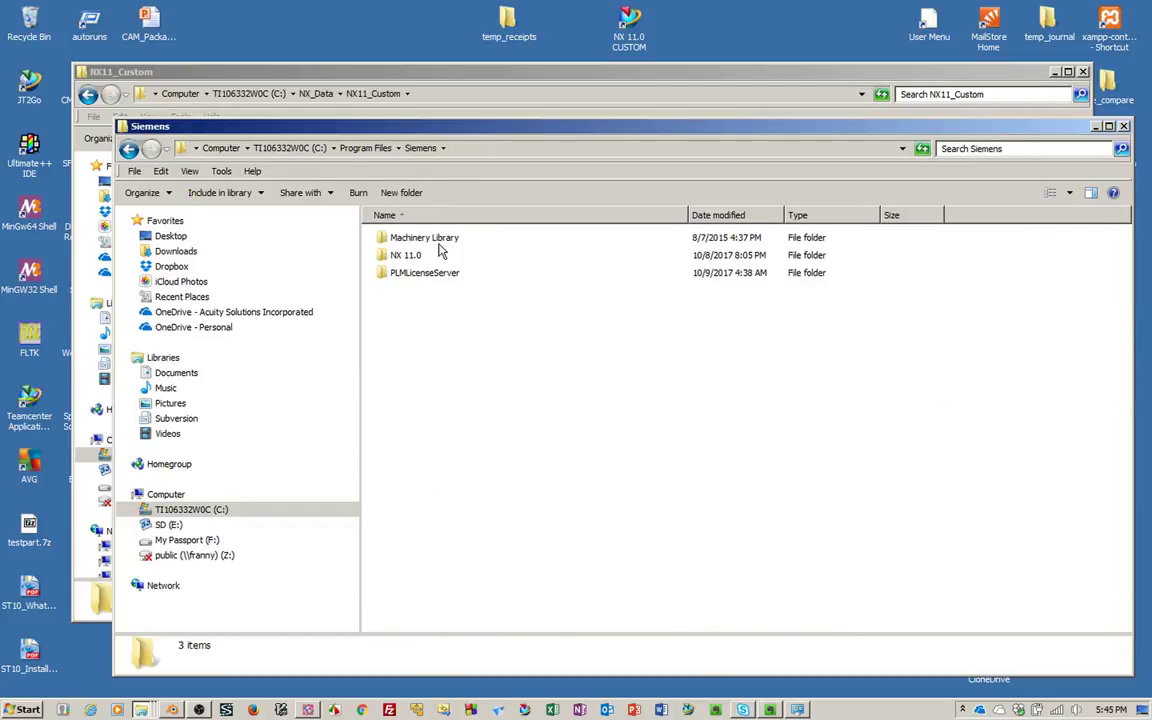
double_click(410, 255)
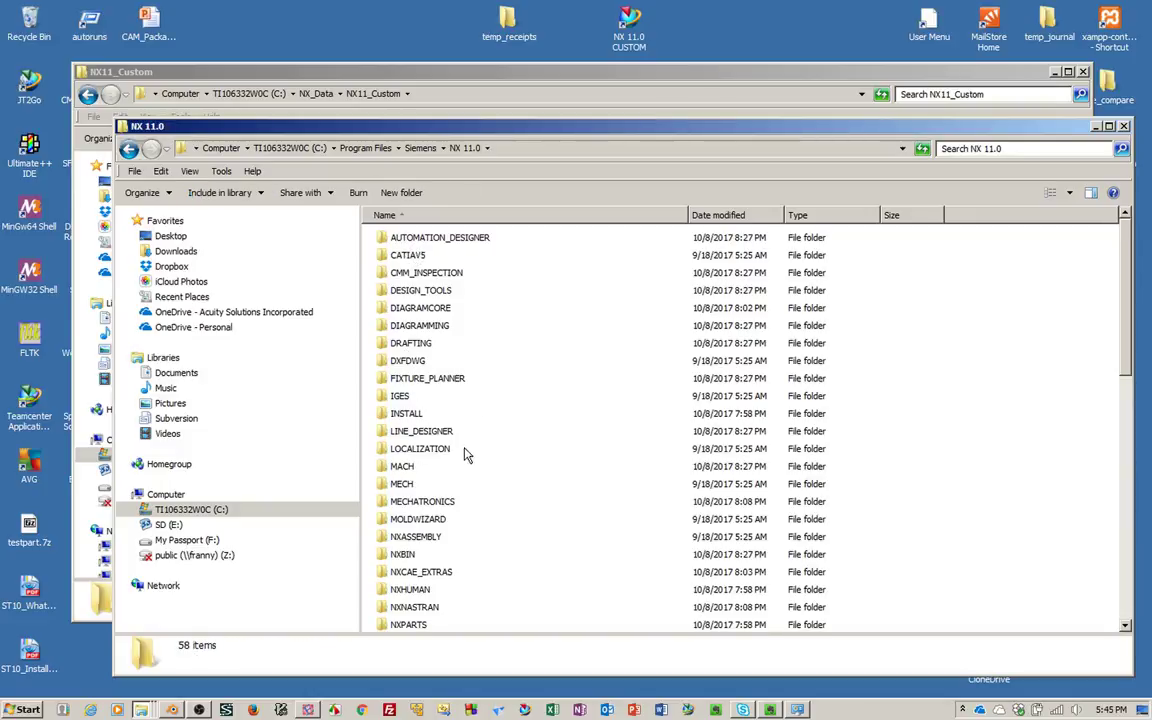
scroll(475, 418, down, 9)
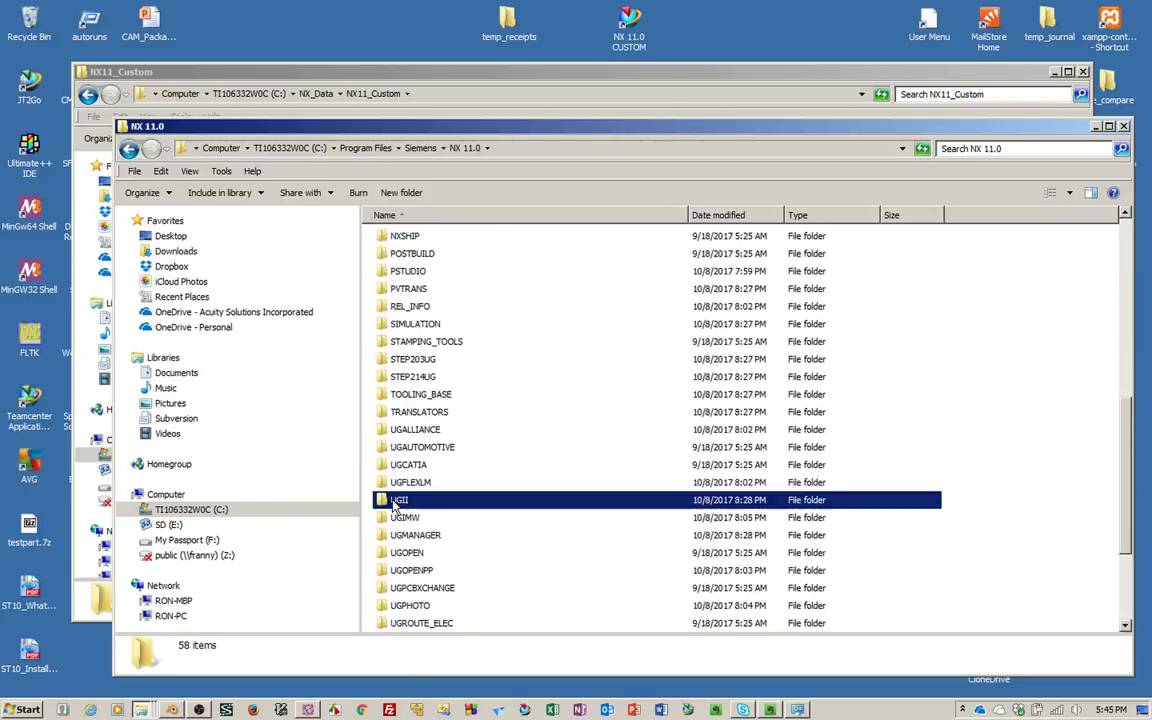
double_click(396, 502)
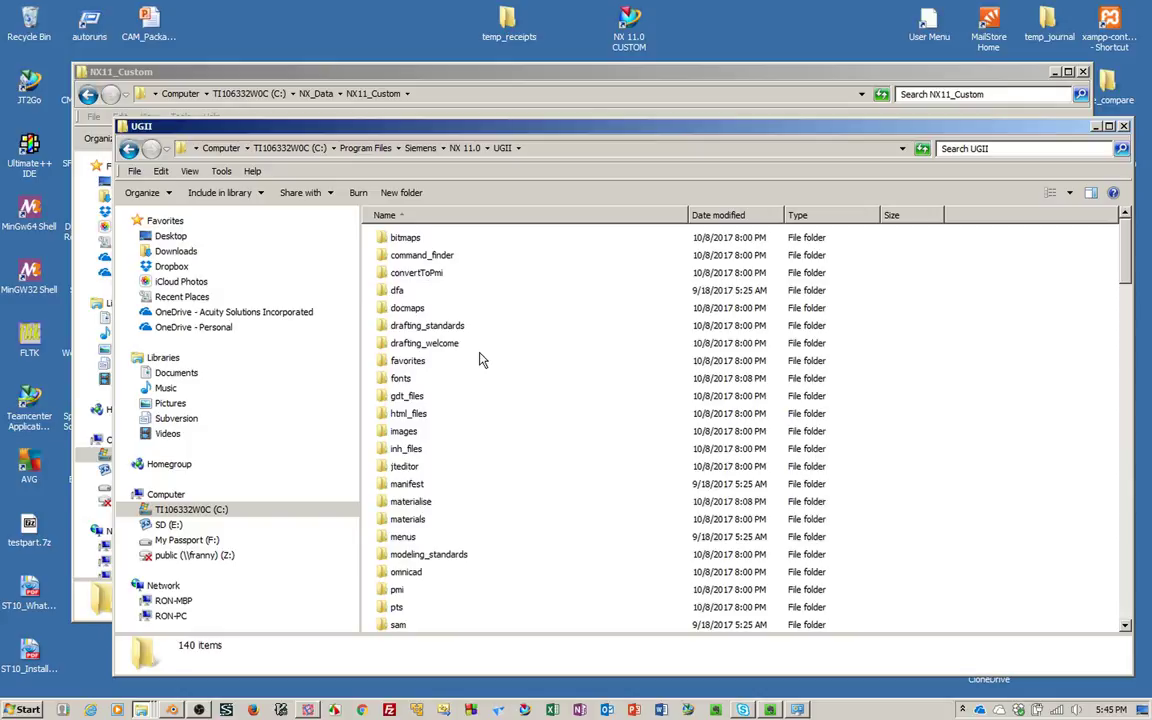
- Open the templates folder in UGII and look through its template files
scroll(481, 370, down, 5)
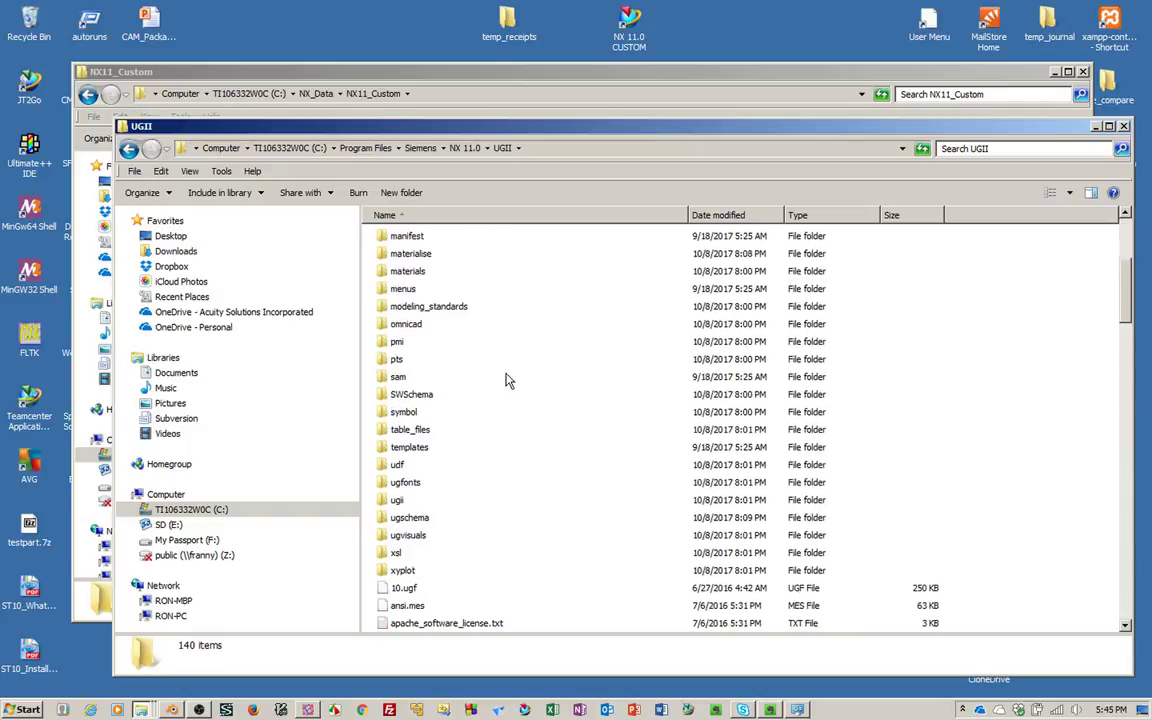
double_click(424, 455)
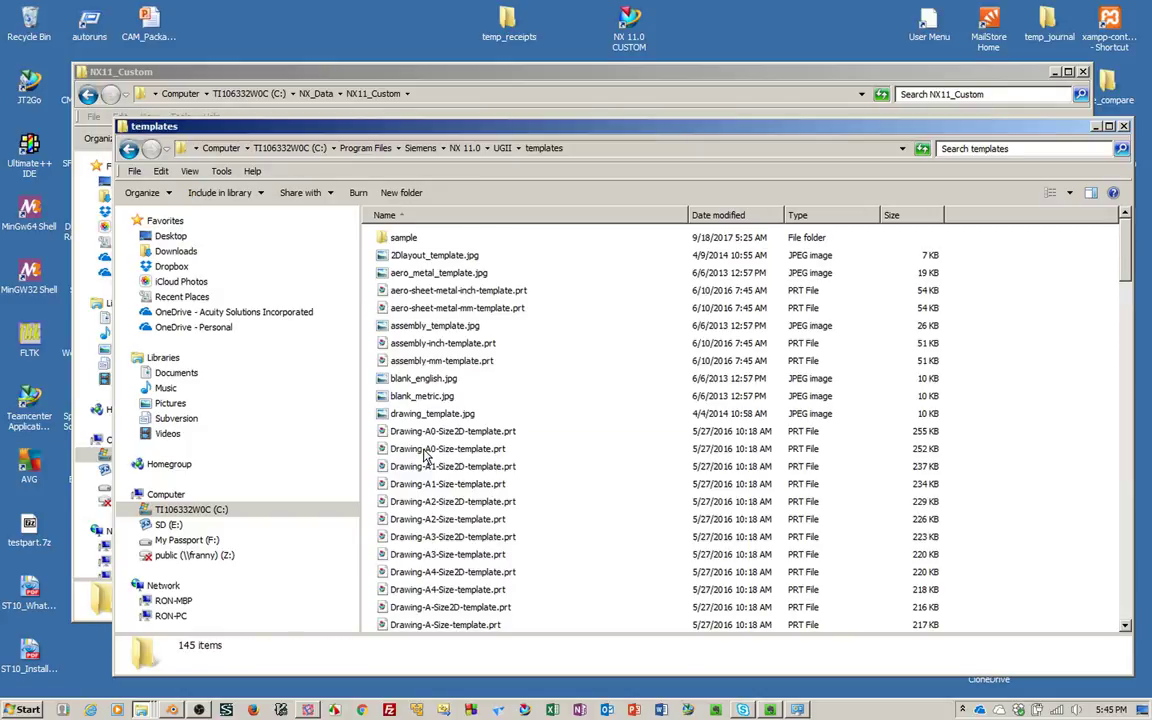
scroll(660, 442, down, 12)
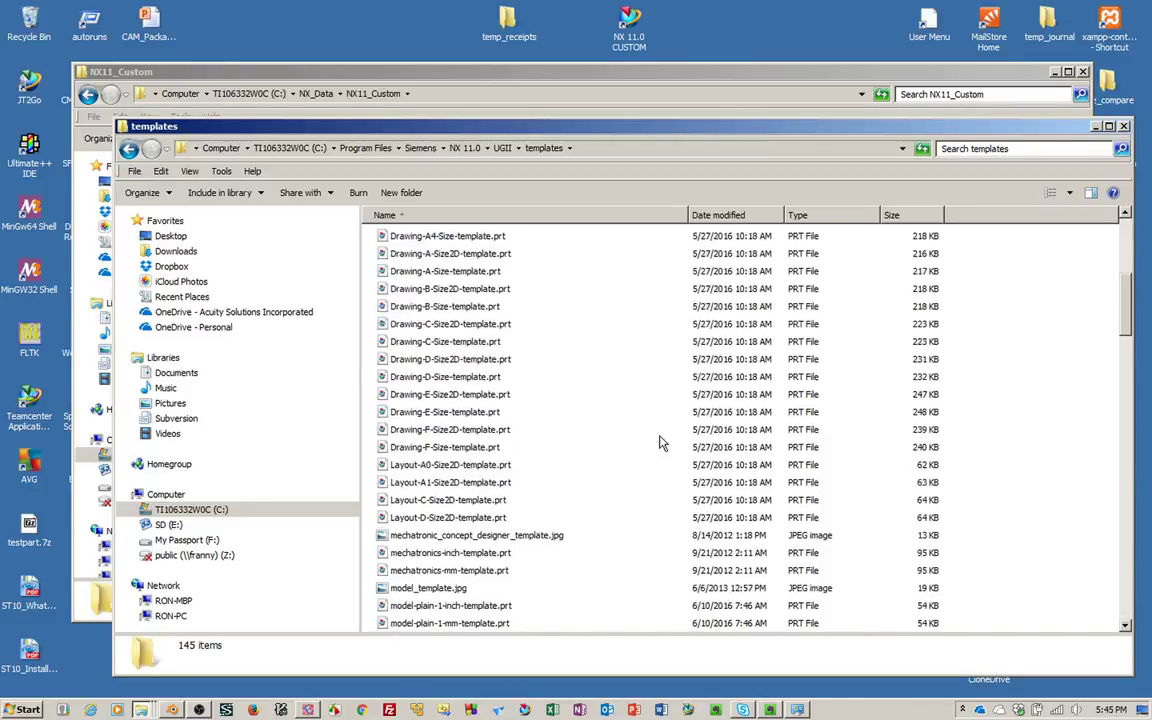
scroll(660, 442, up, 12)
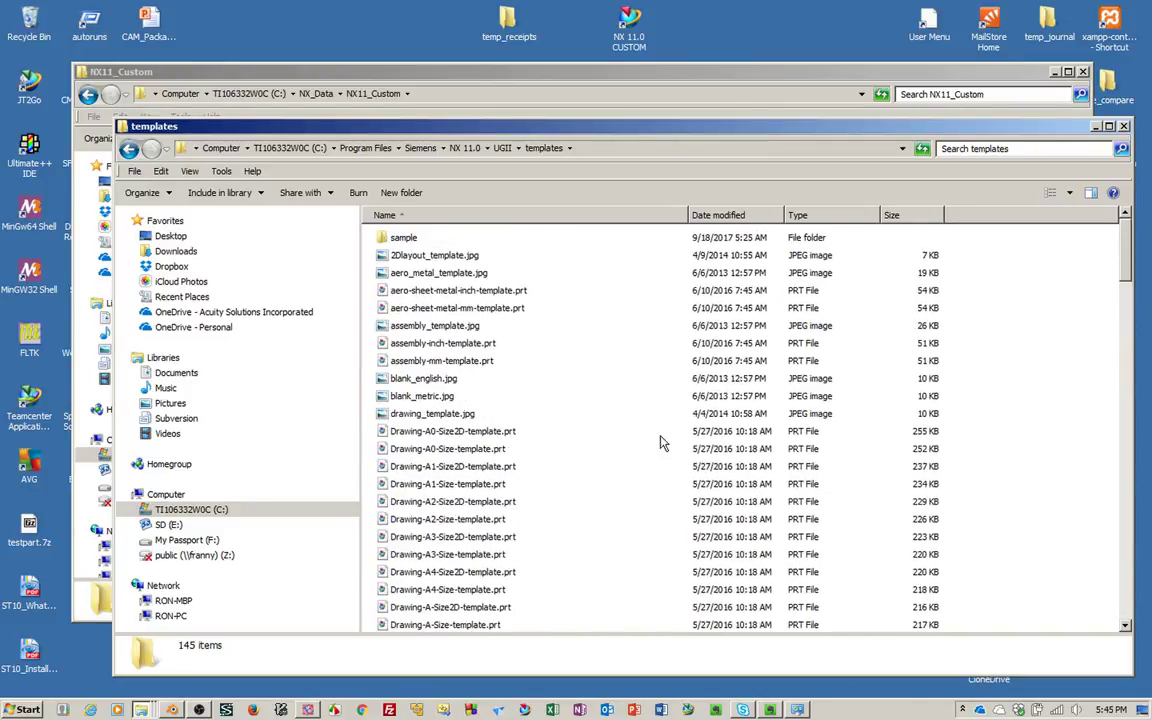
- Copy the templates folder from UGII into the NX11_Custom folder
click(502, 148)
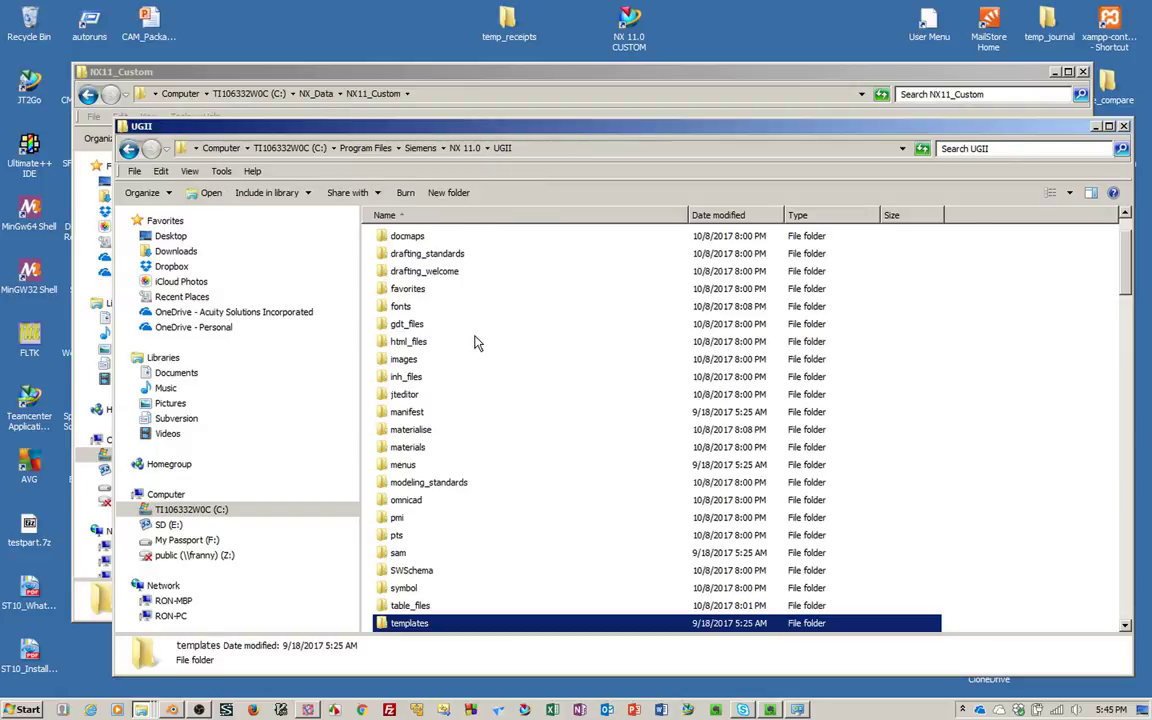
right_click(442, 628)
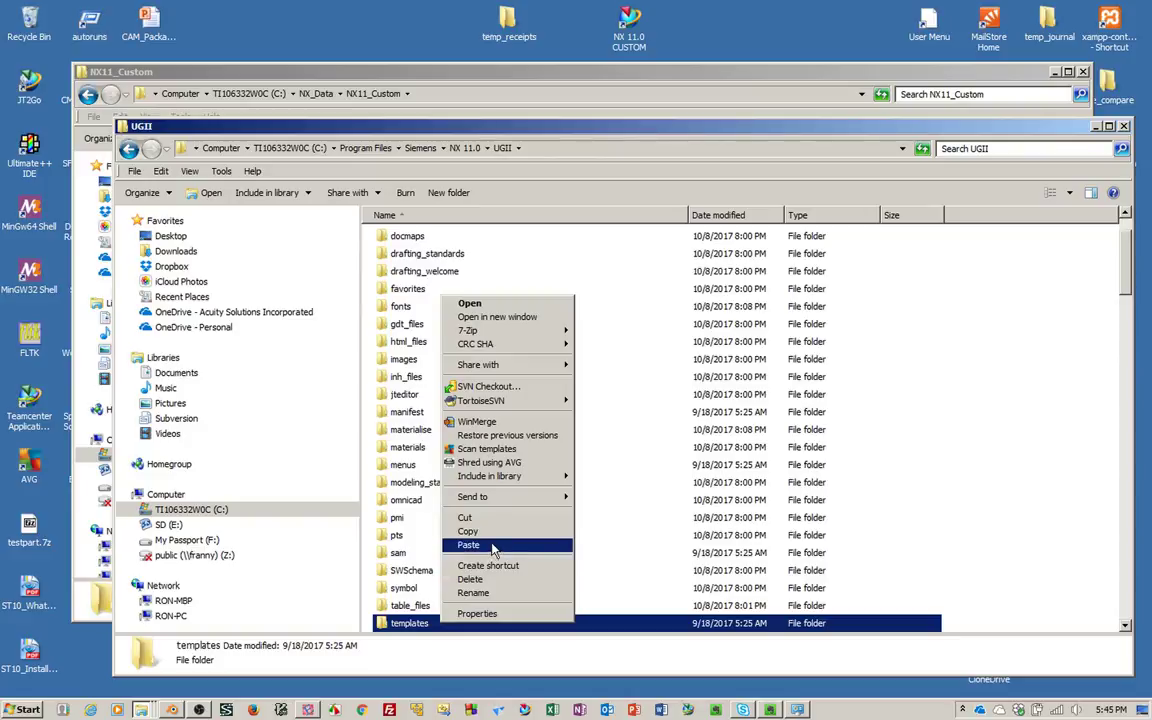
click(465, 527)
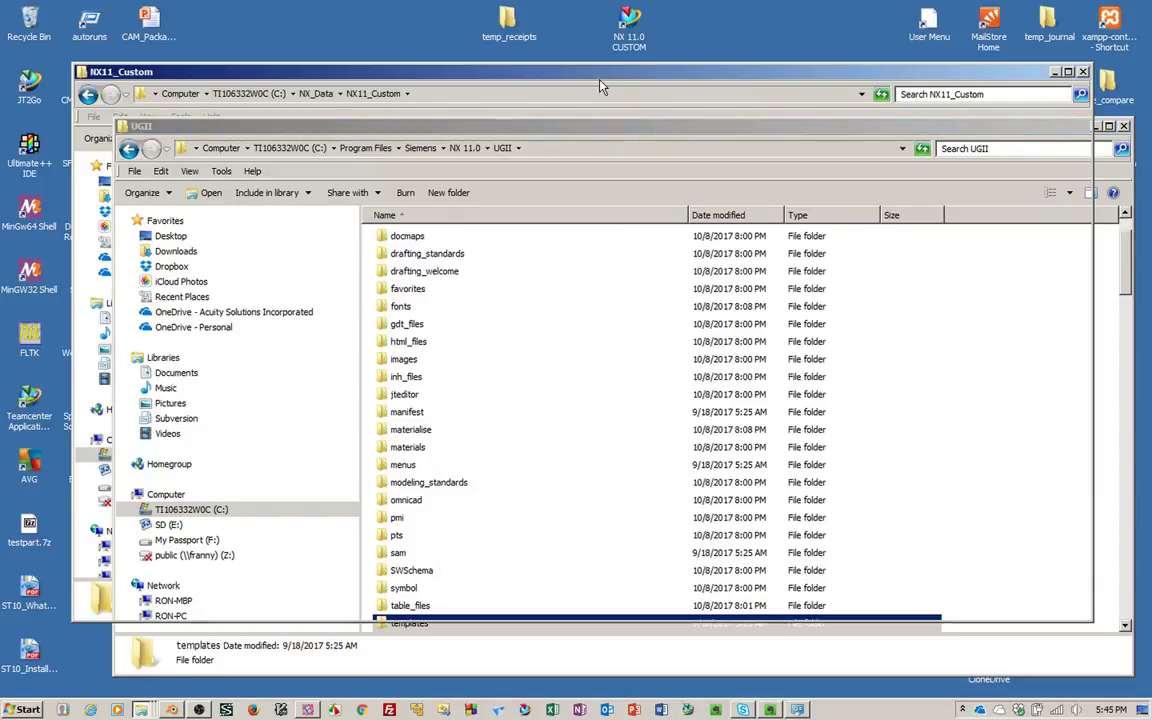
click(539, 71)
right_click(426, 320)
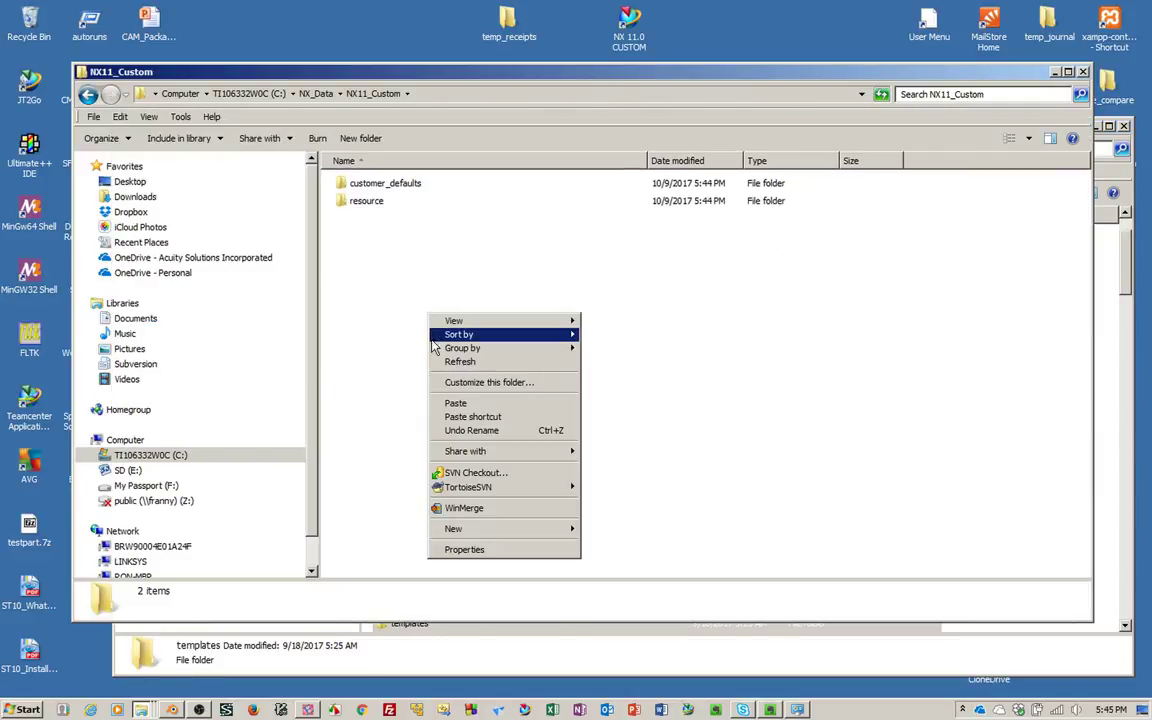
click(436, 404)
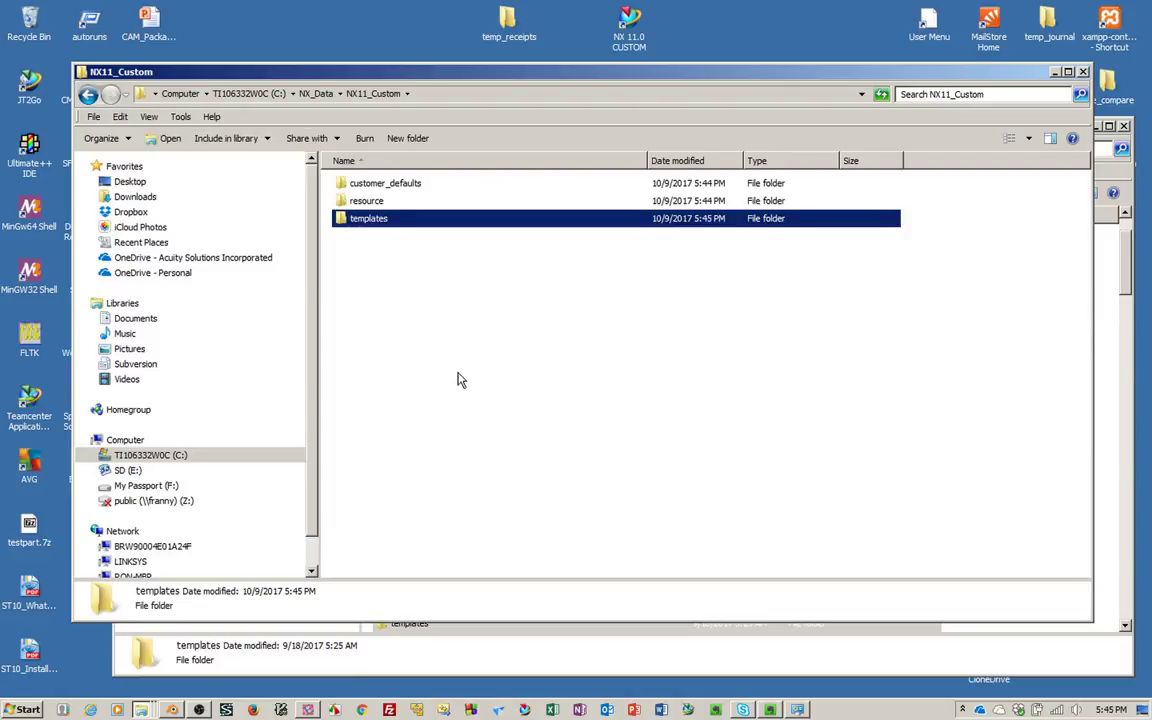
- Return to the NX installation window and open the MACH\resource folder under NX 11.0
click(509, 670)
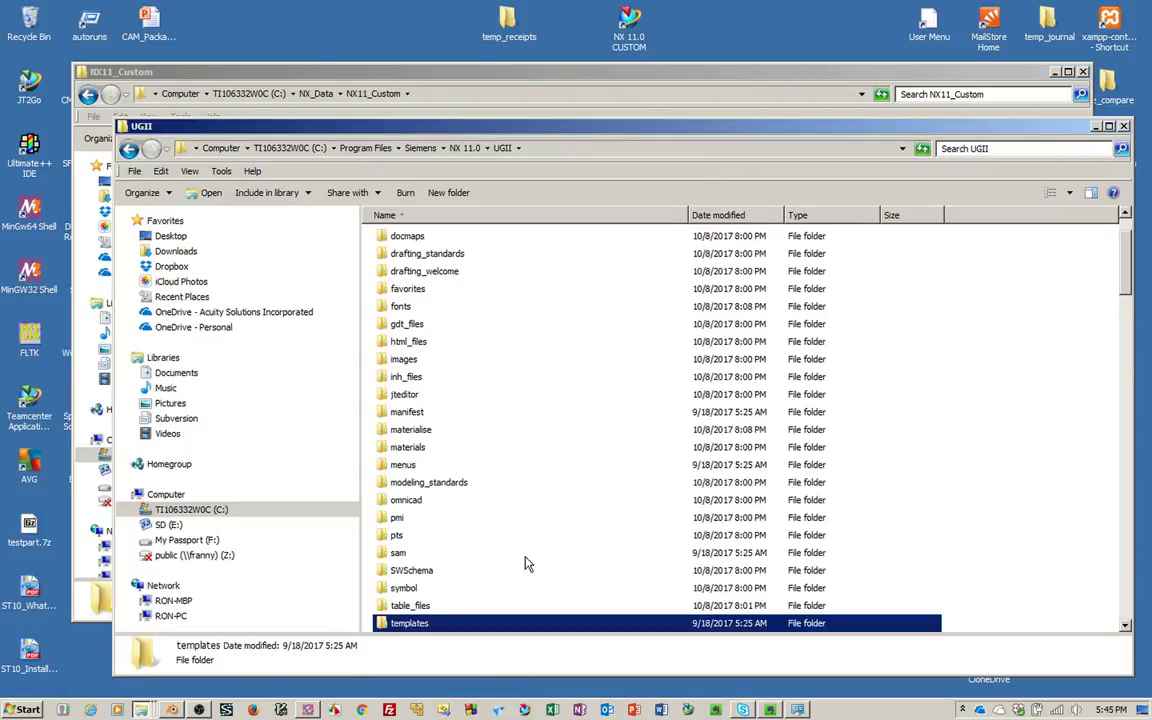
click(528, 503)
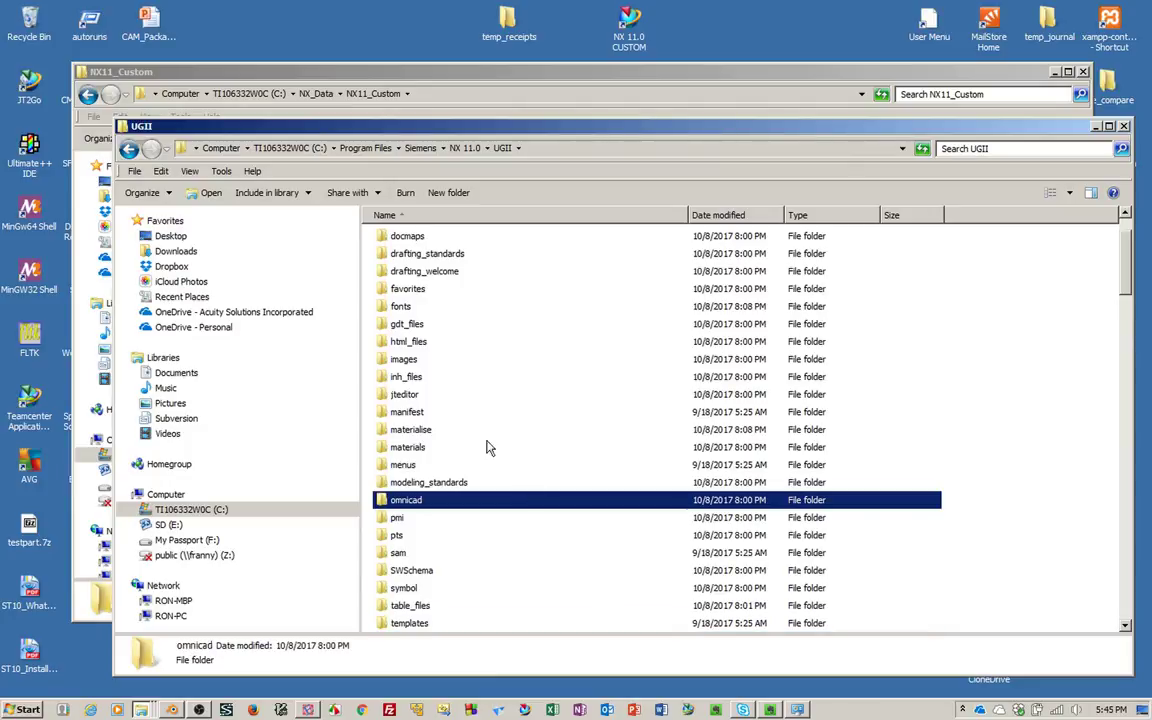
scroll(490, 450, up, 1)
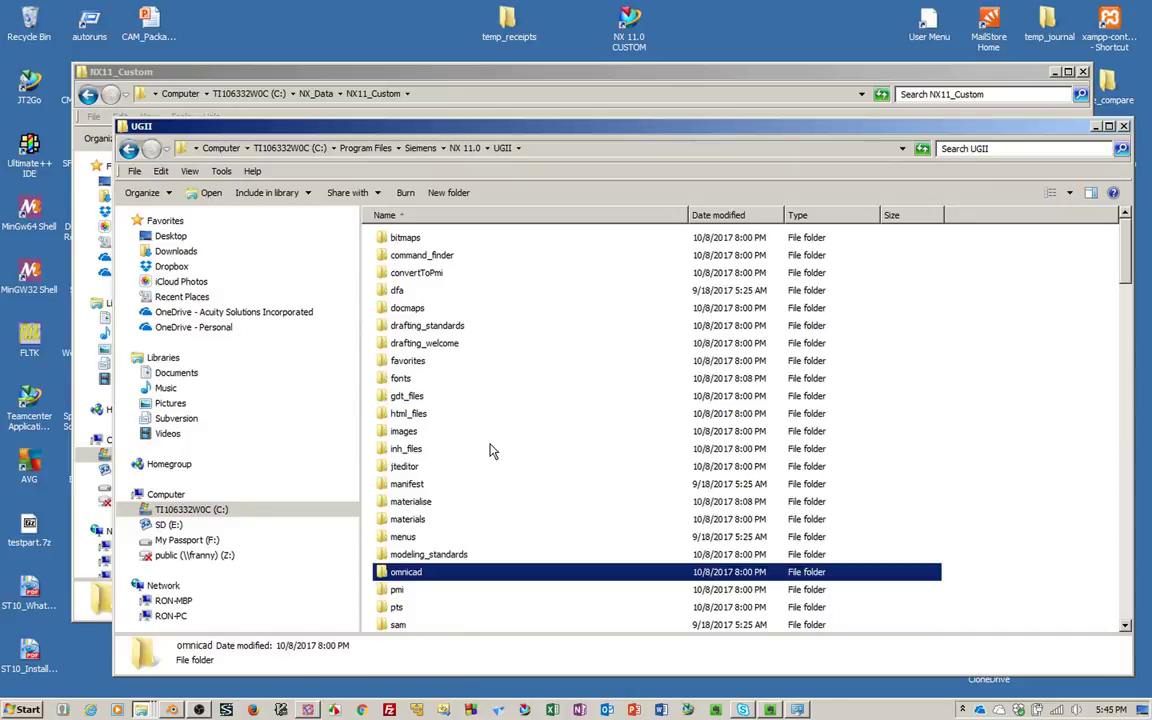
click(466, 152)
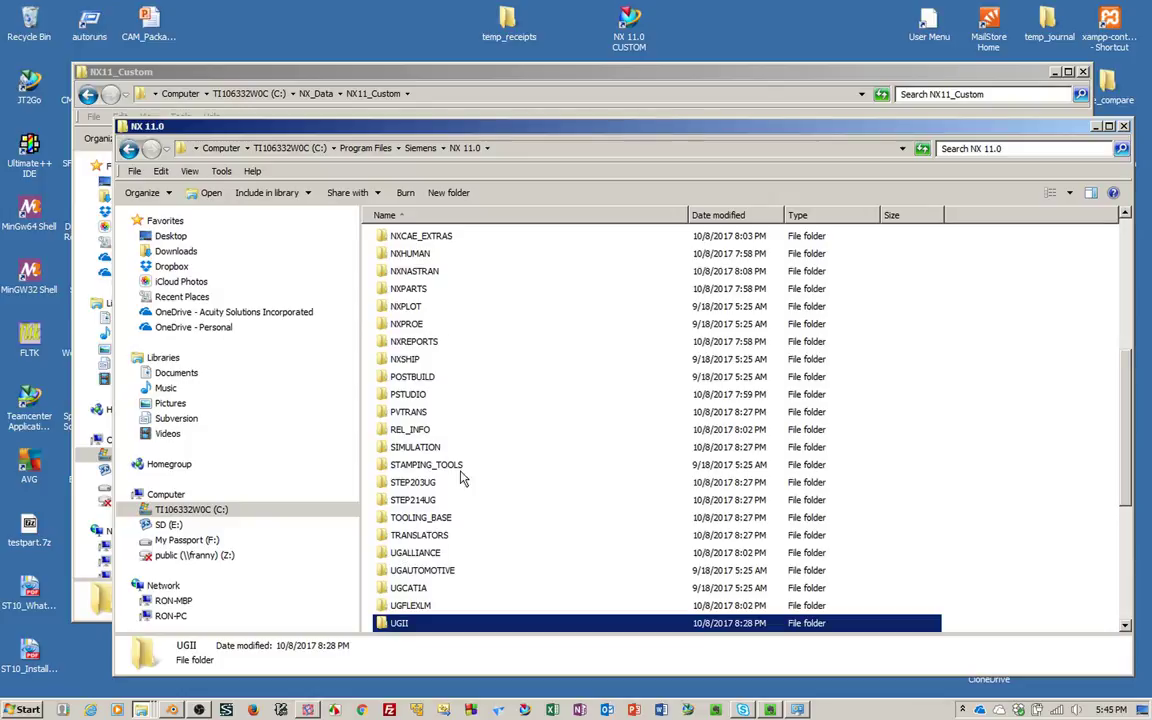
scroll(500, 418, up, 6)
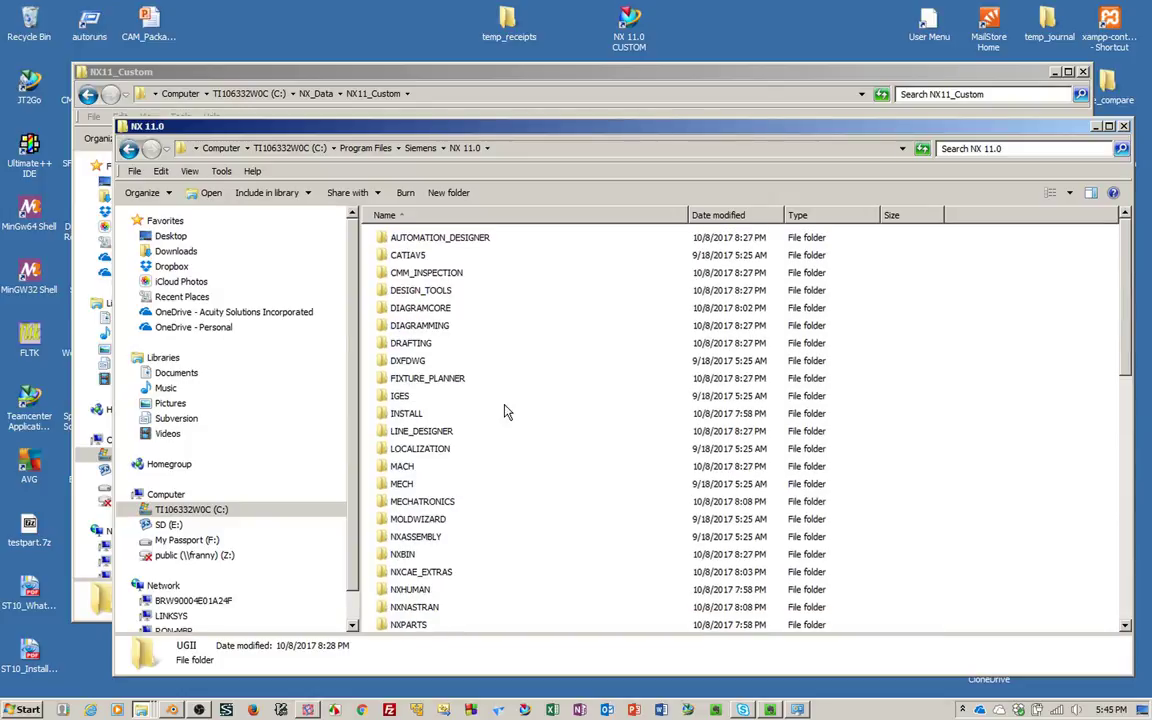
double_click(402, 466)
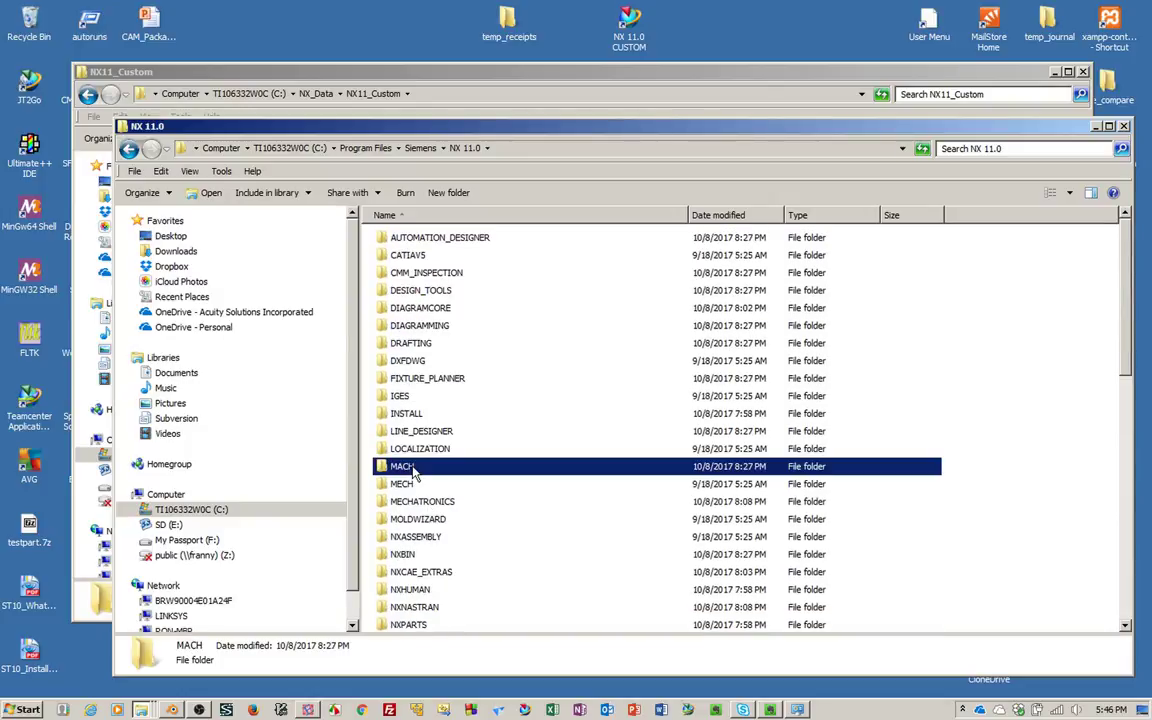
double_click(412, 432)
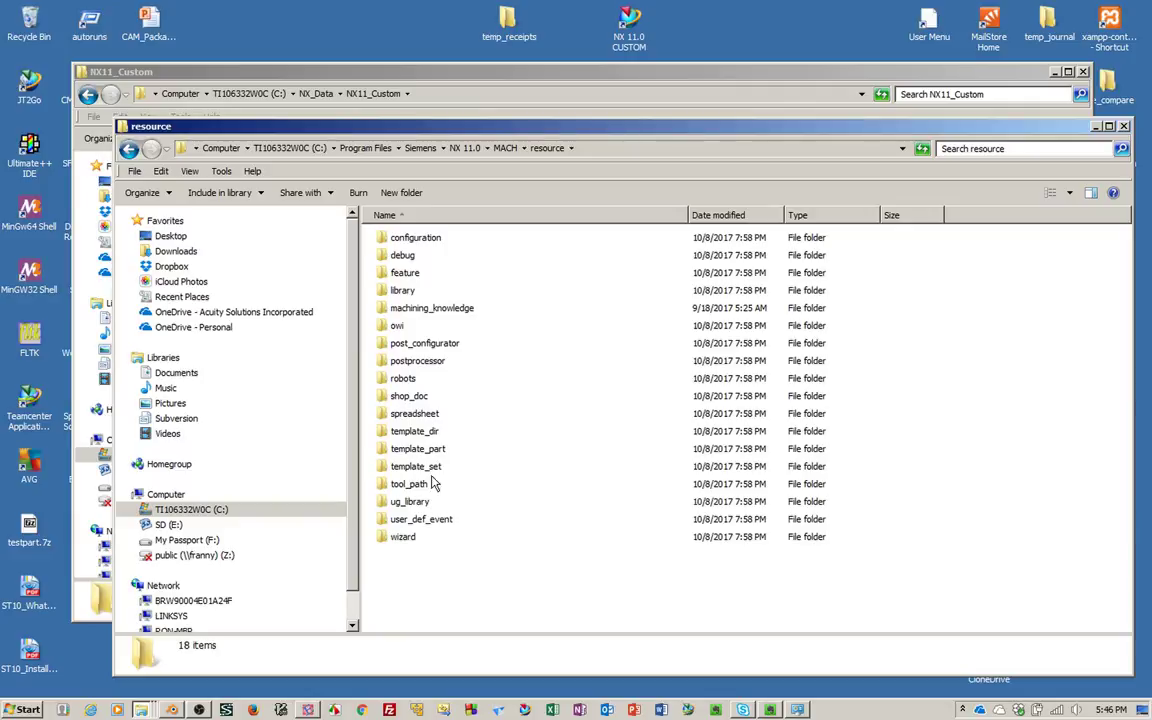
- Copy the template_dir, template_part and template_set folders from MACH\resource into the NX11_Custom\resource folder
click(424, 436)
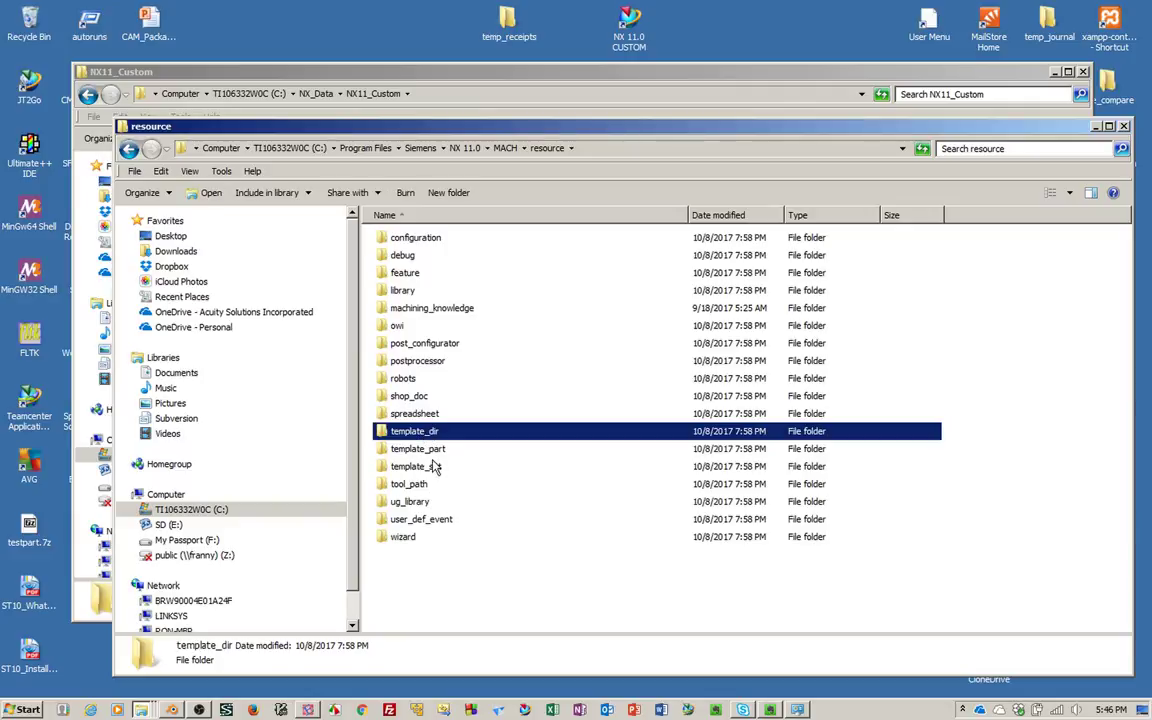
ctrl+click(432, 450)
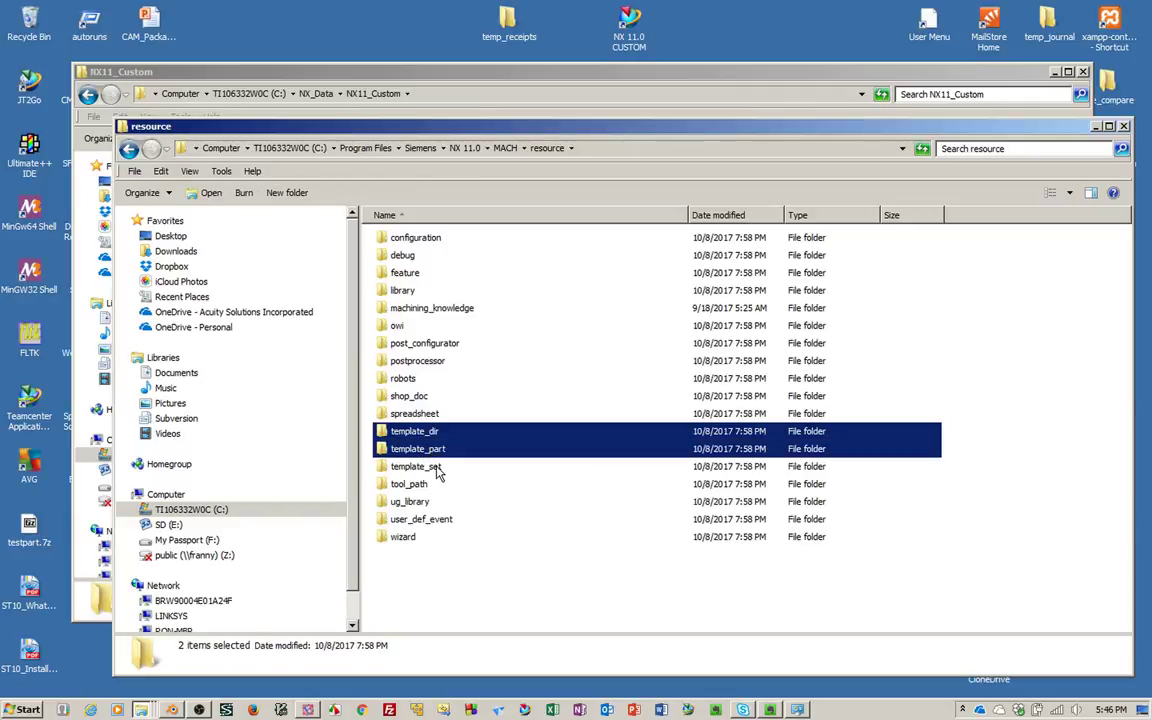
ctrl+click(436, 468)
right_click(461, 460)
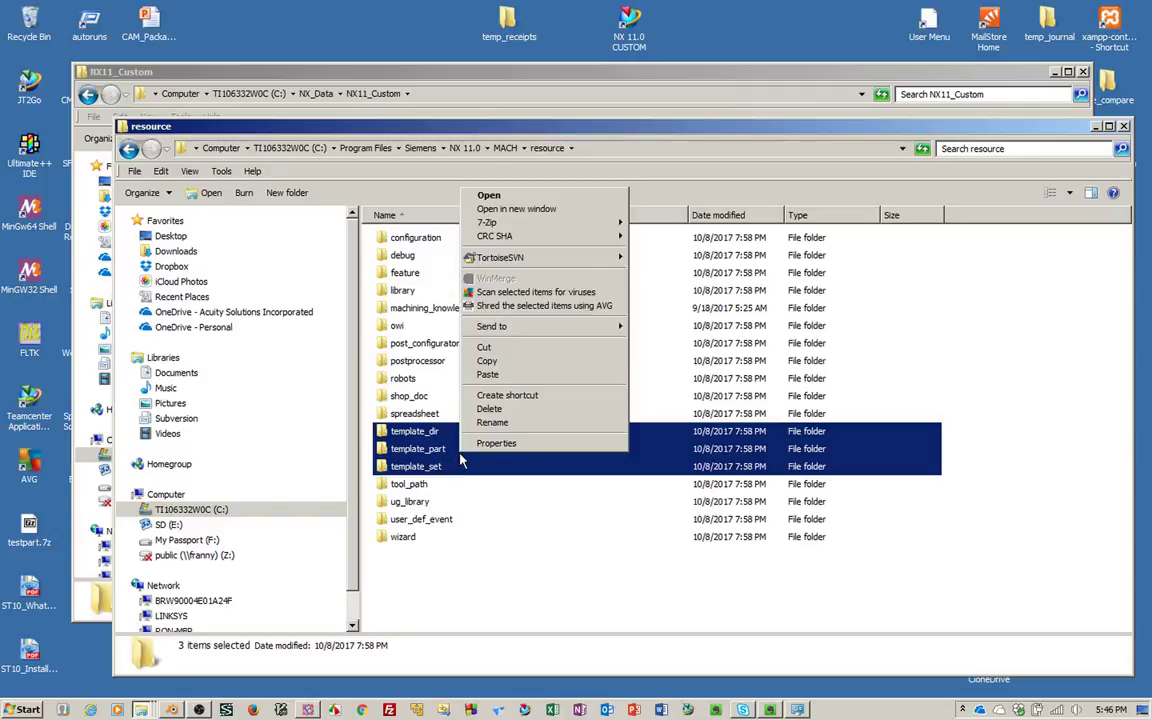
click(487, 363)
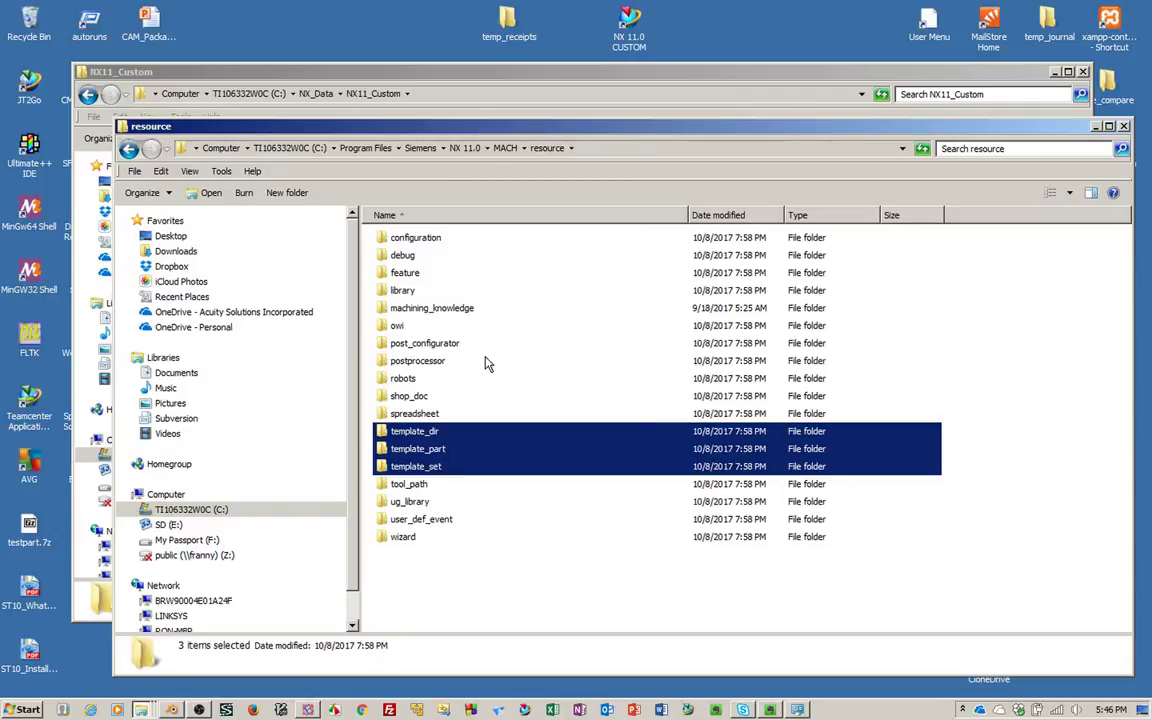
click(497, 72)
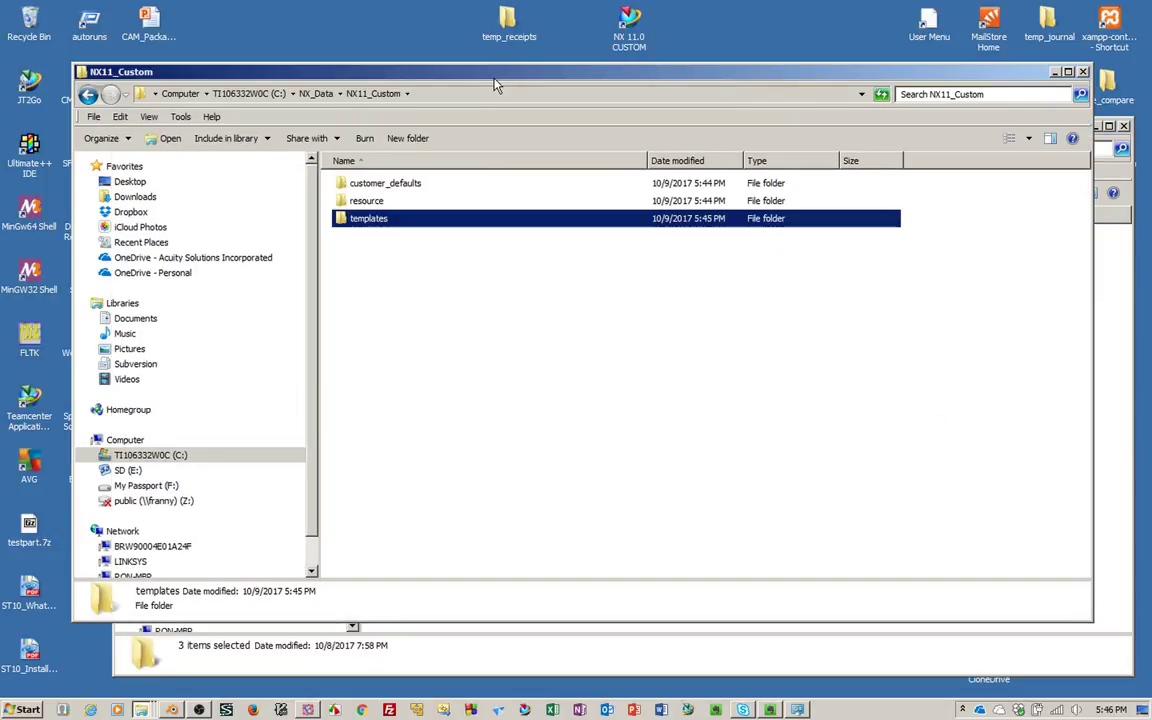
double_click(368, 204)
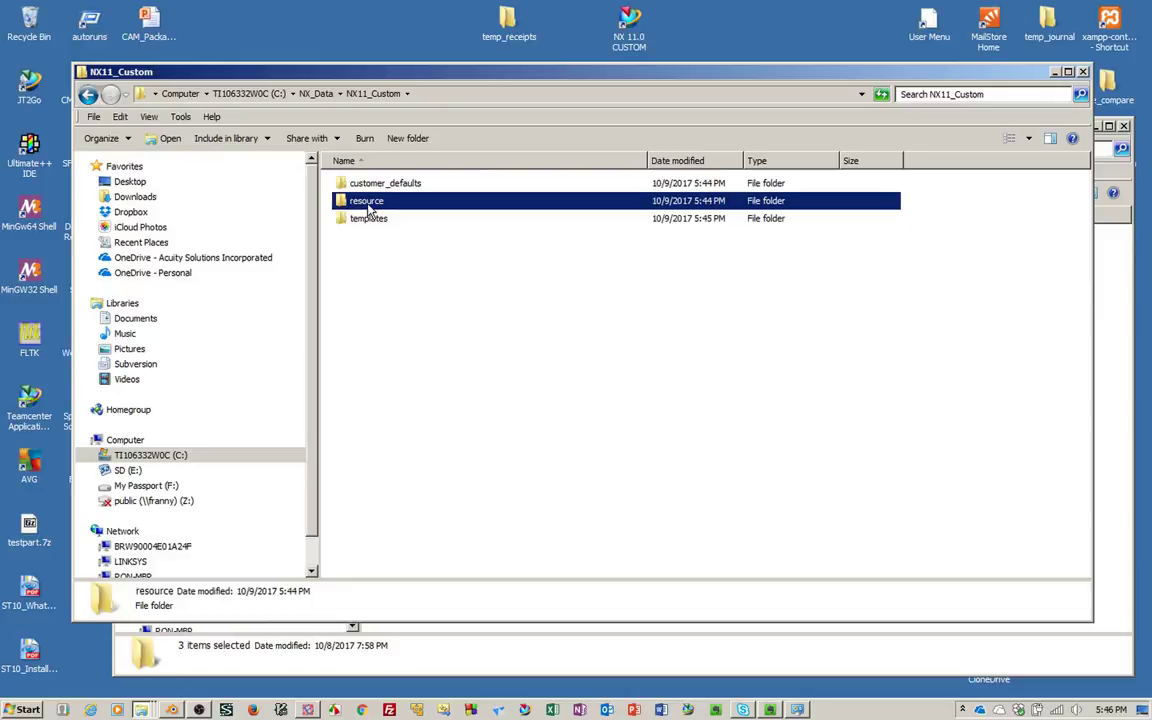
right_click(447, 288)
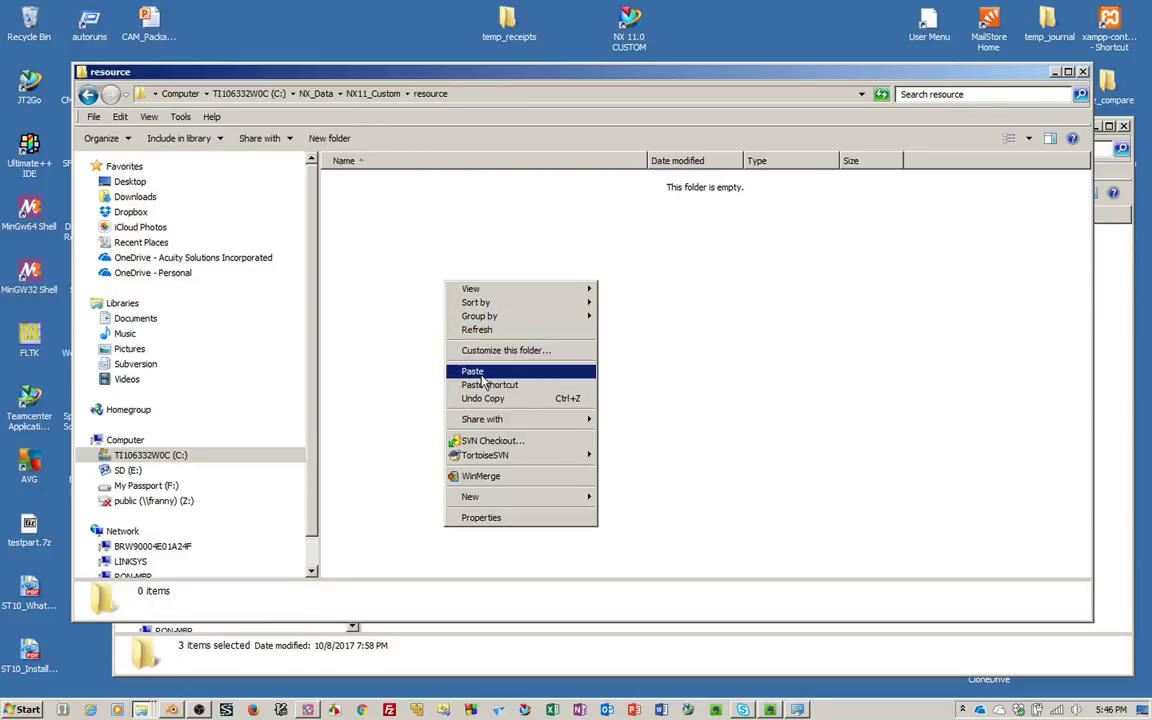
click(476, 371)
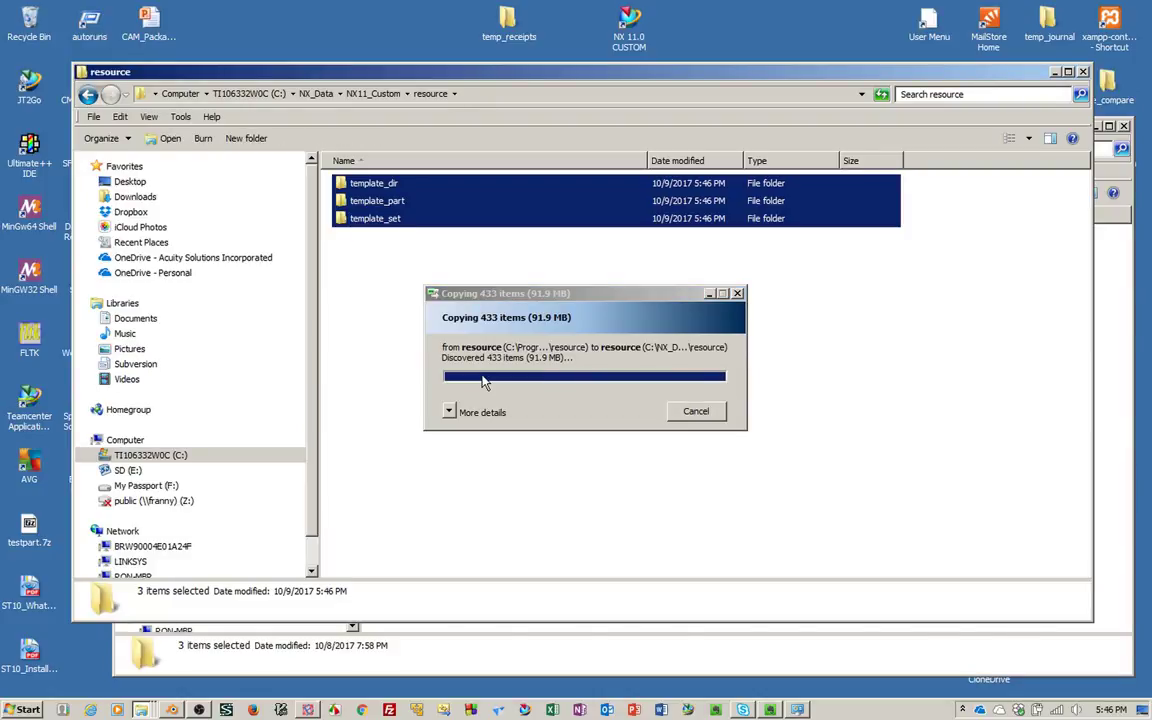
click(483, 380)
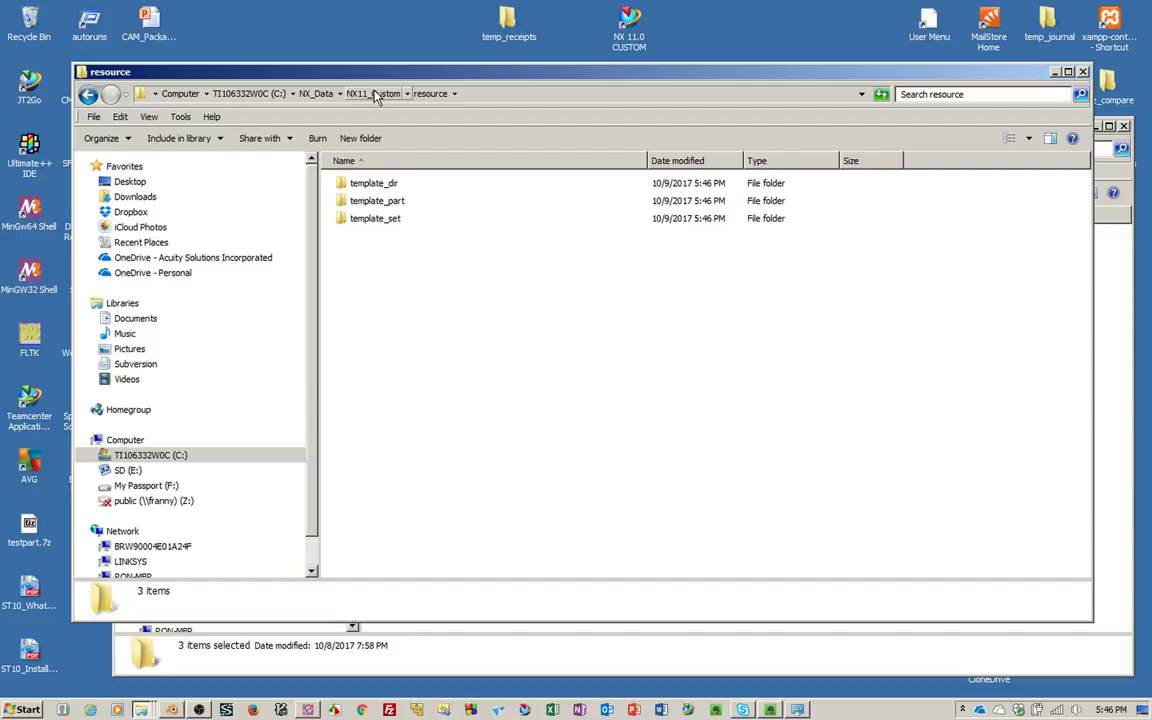
- Copy the tool folder from the NX installation's MACH\resource\library into the NX11_Custom\resource folder
drag(716, 79, 706, 176)
click(689, 129)
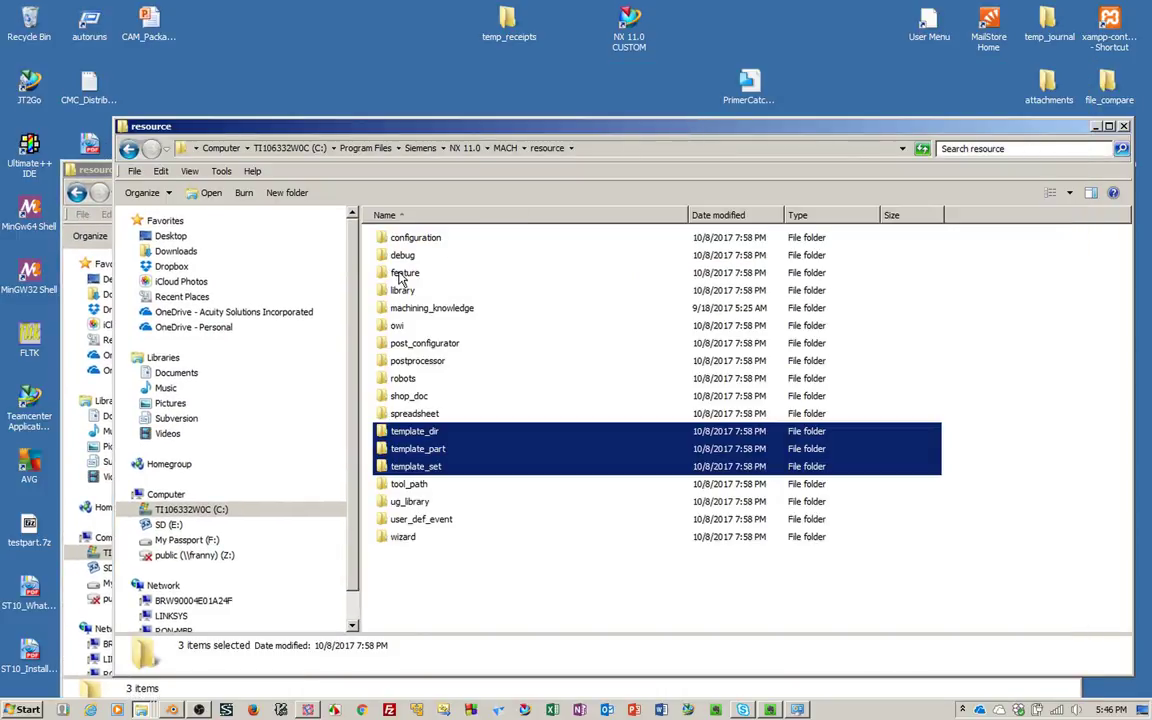
click(436, 361)
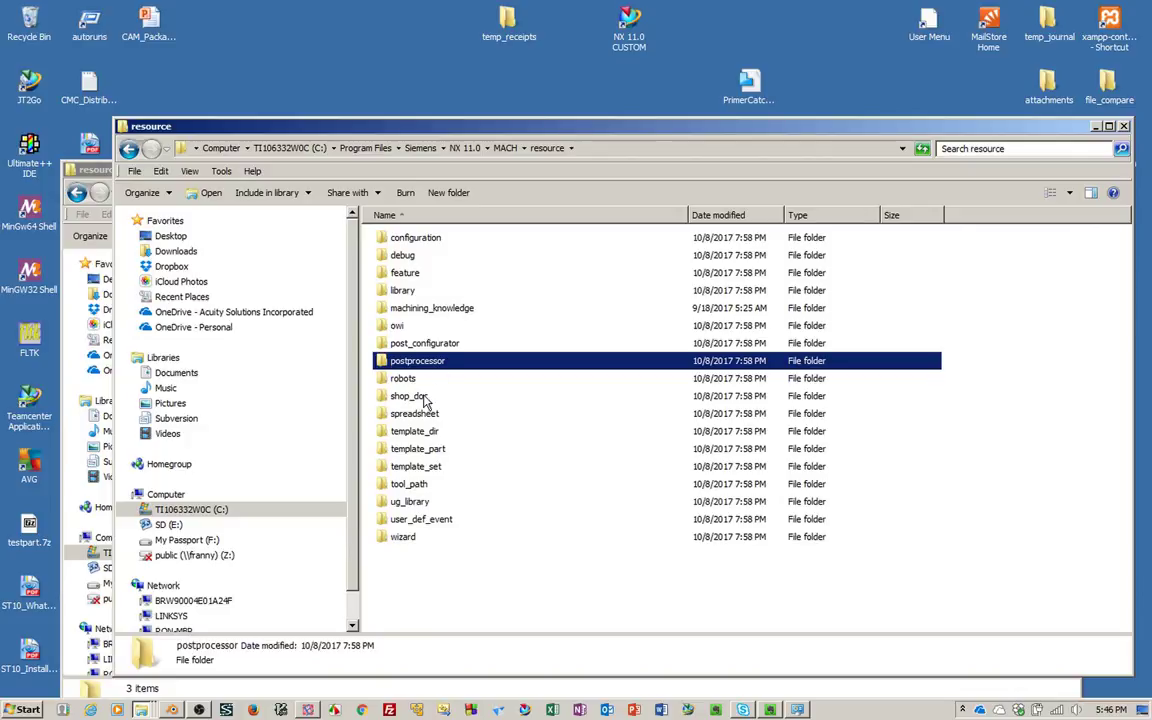
double_click(412, 291)
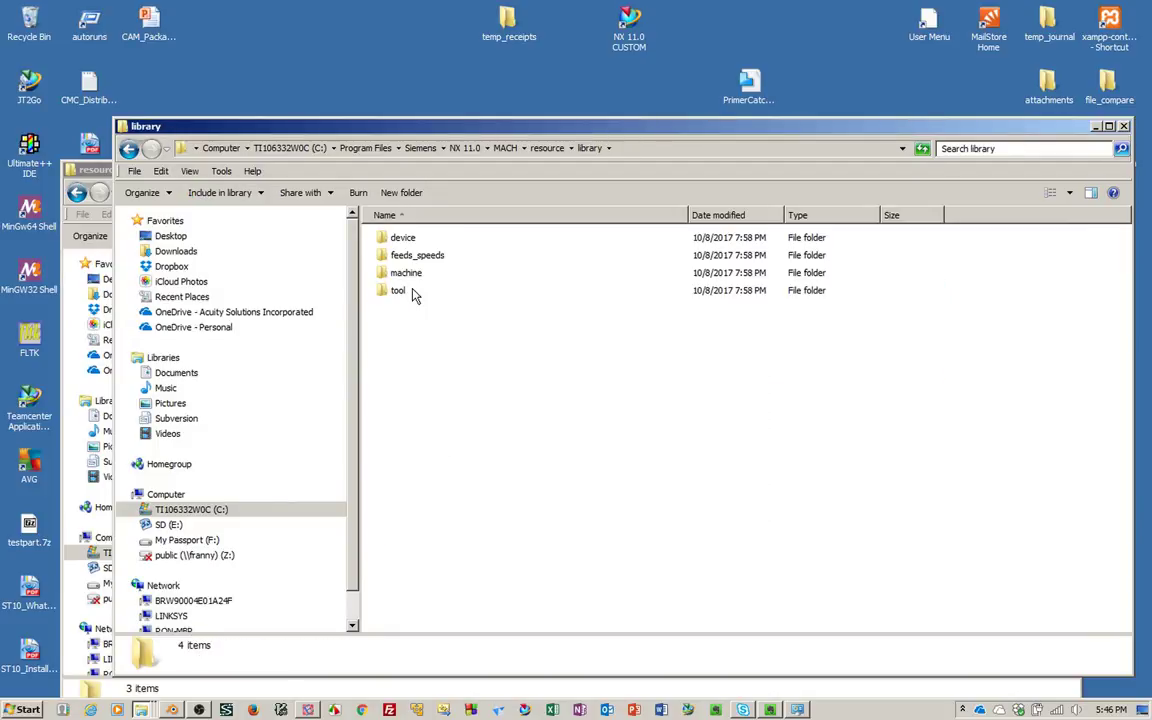
click(404, 292)
right_click(405, 292)
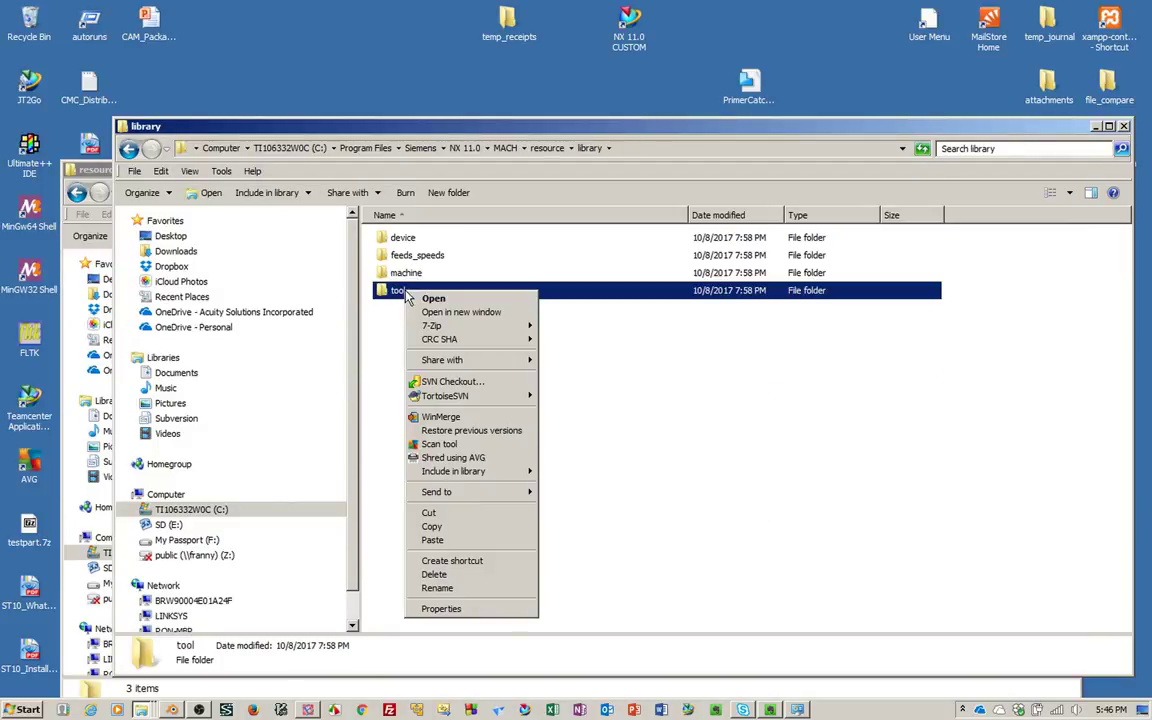
click(440, 526)
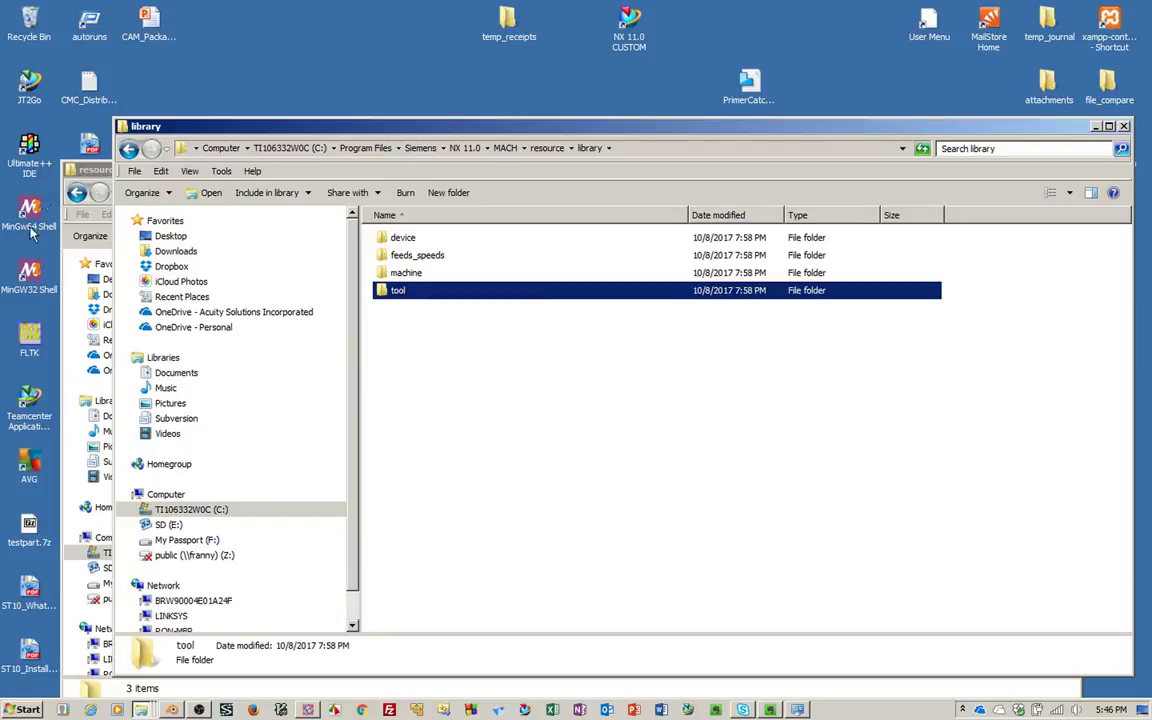
click(66, 270)
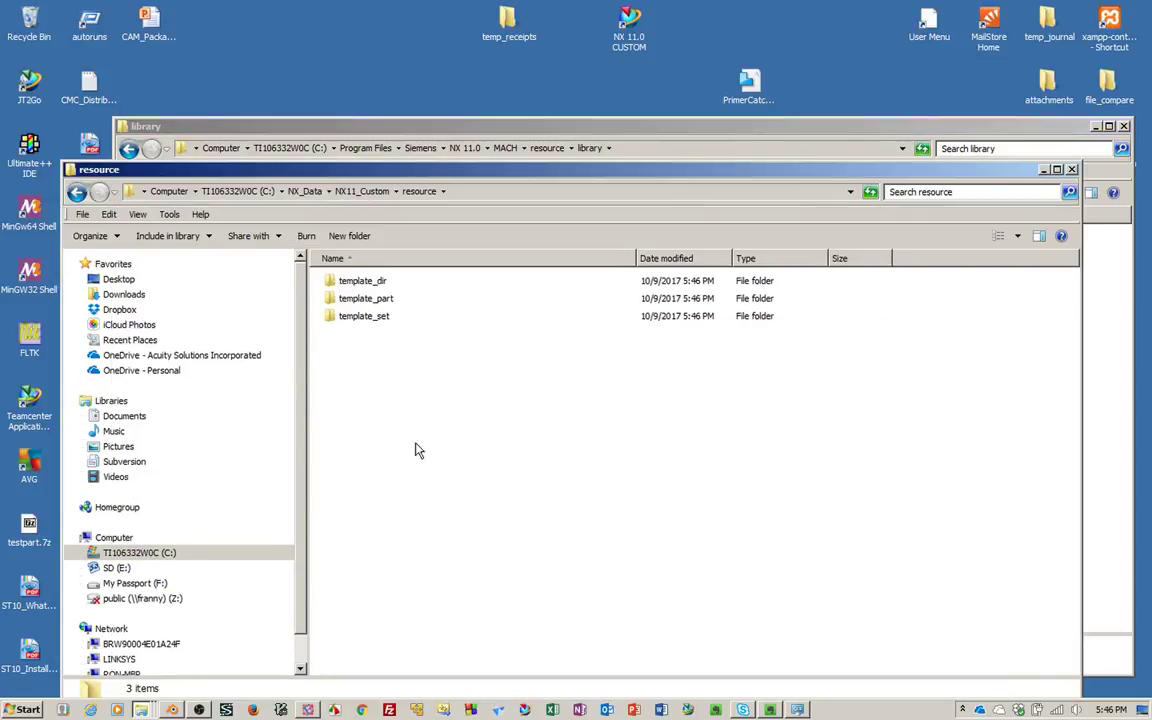
right_click(411, 351)
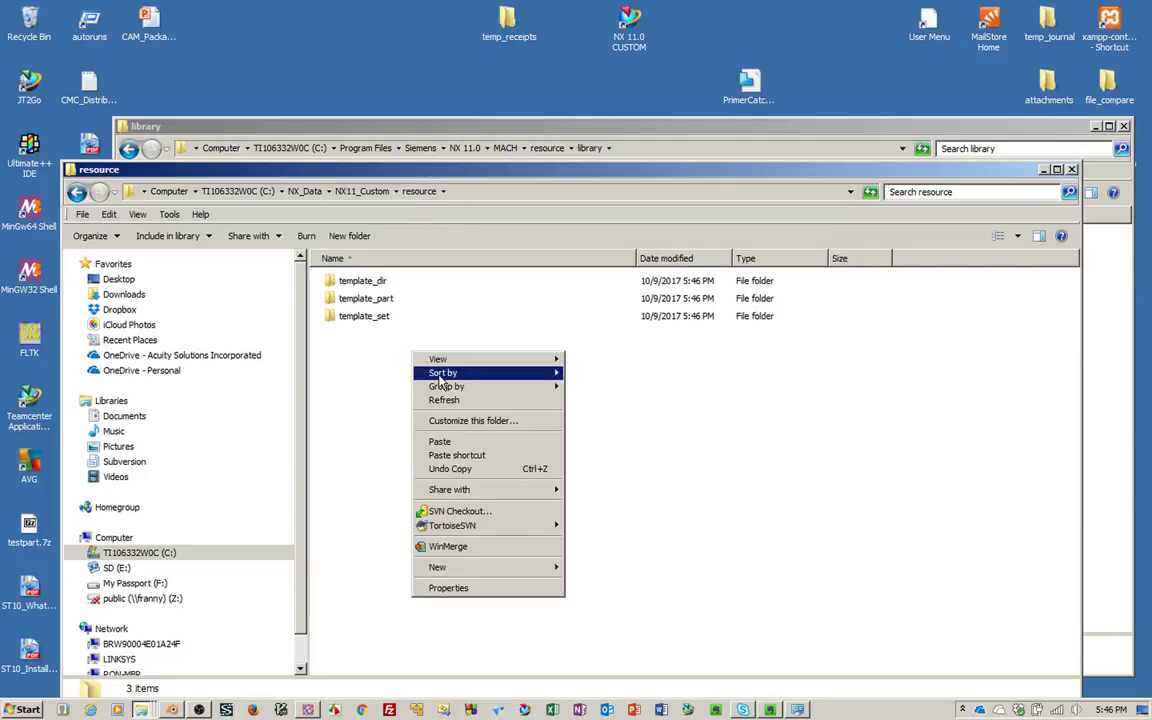
click(448, 441)
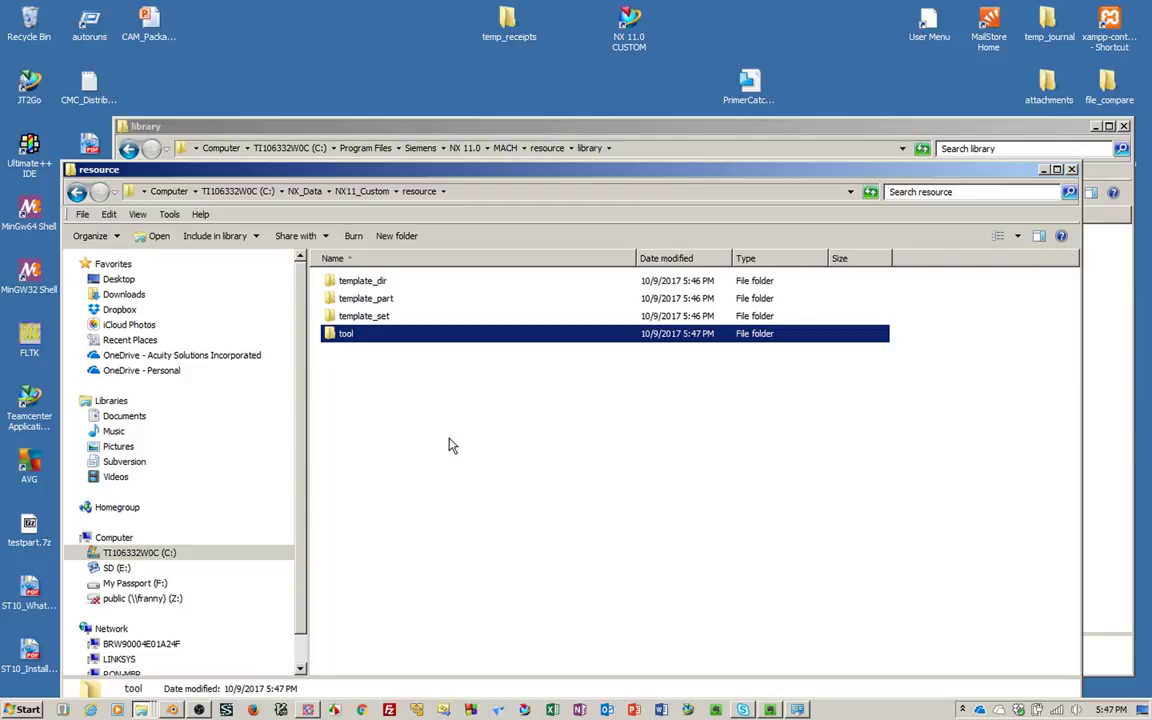
click(448, 445)
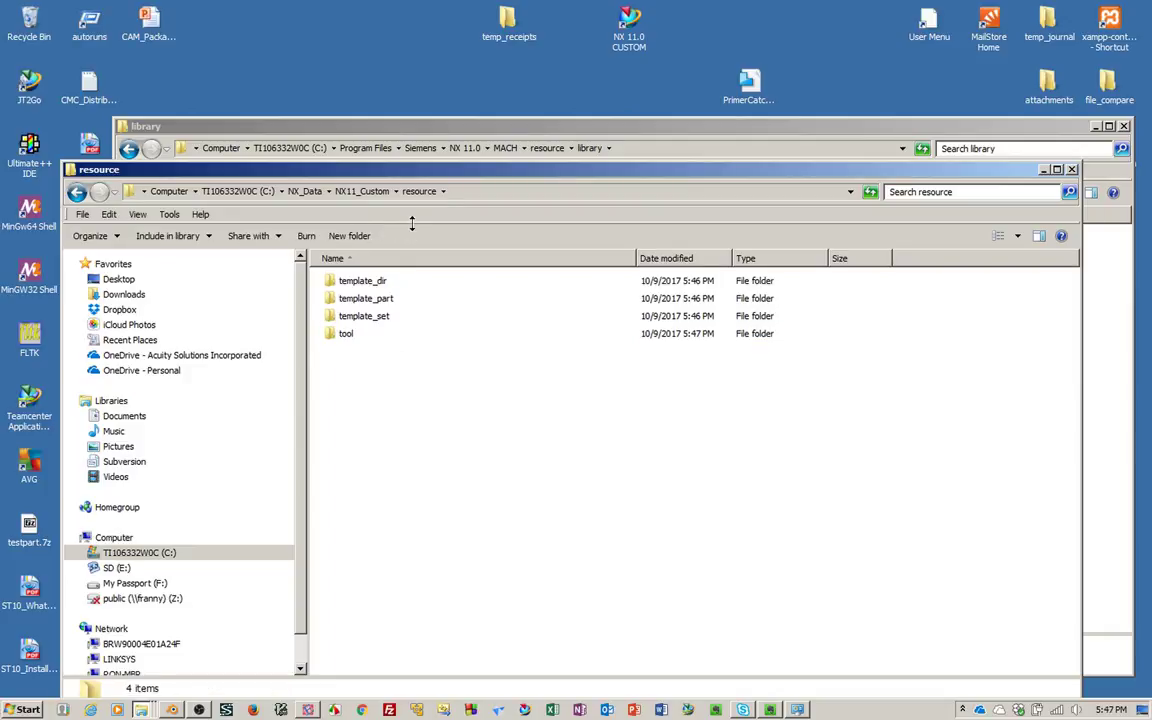
- Go back up to NX11_Custom and open its customer_defaults folder
click(380, 191)
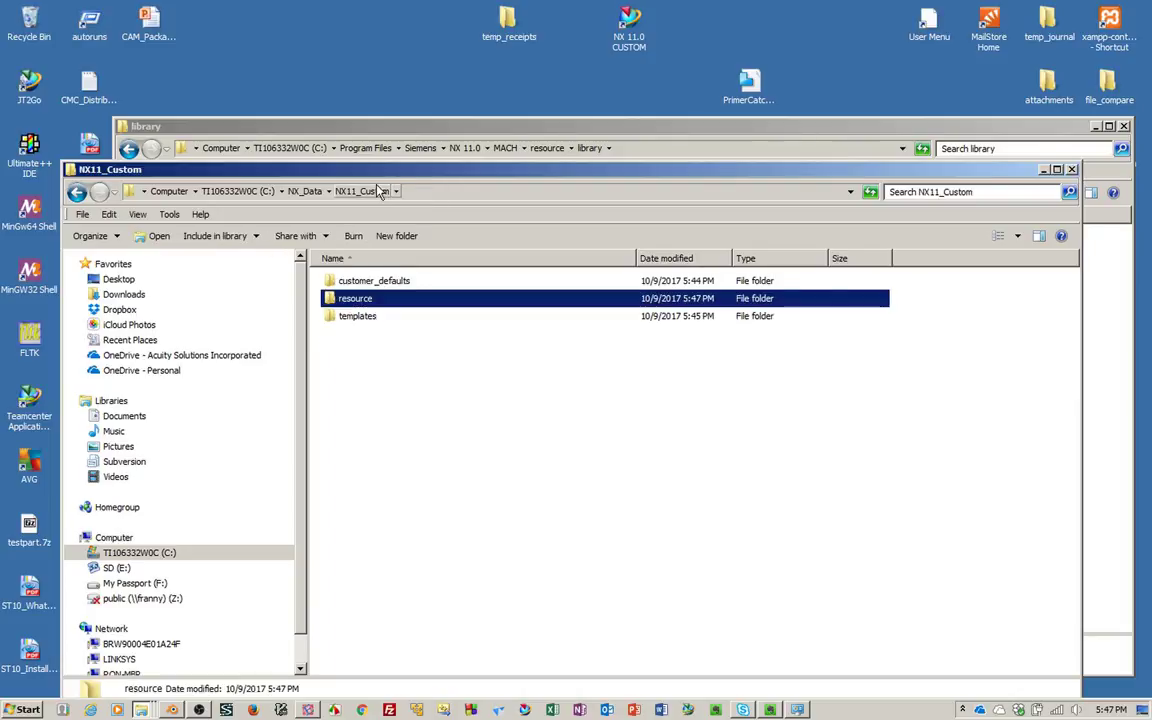
click(388, 284)
double_click(388, 288)
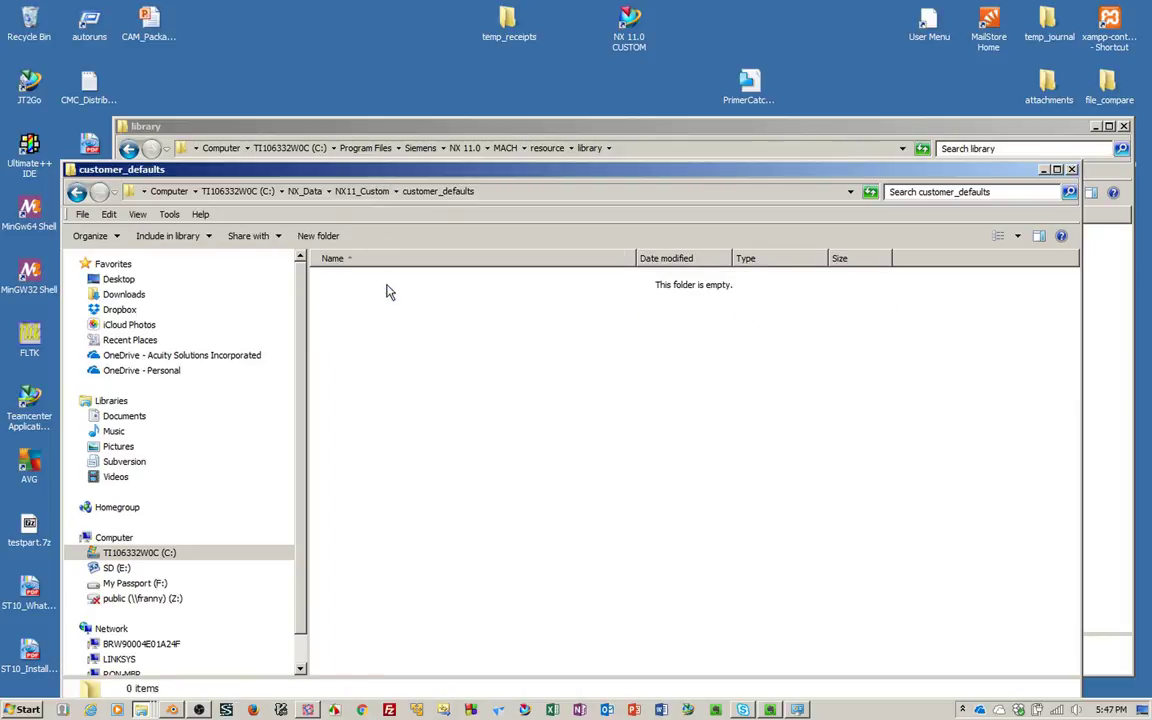
drag(520, 178, 557, 163)
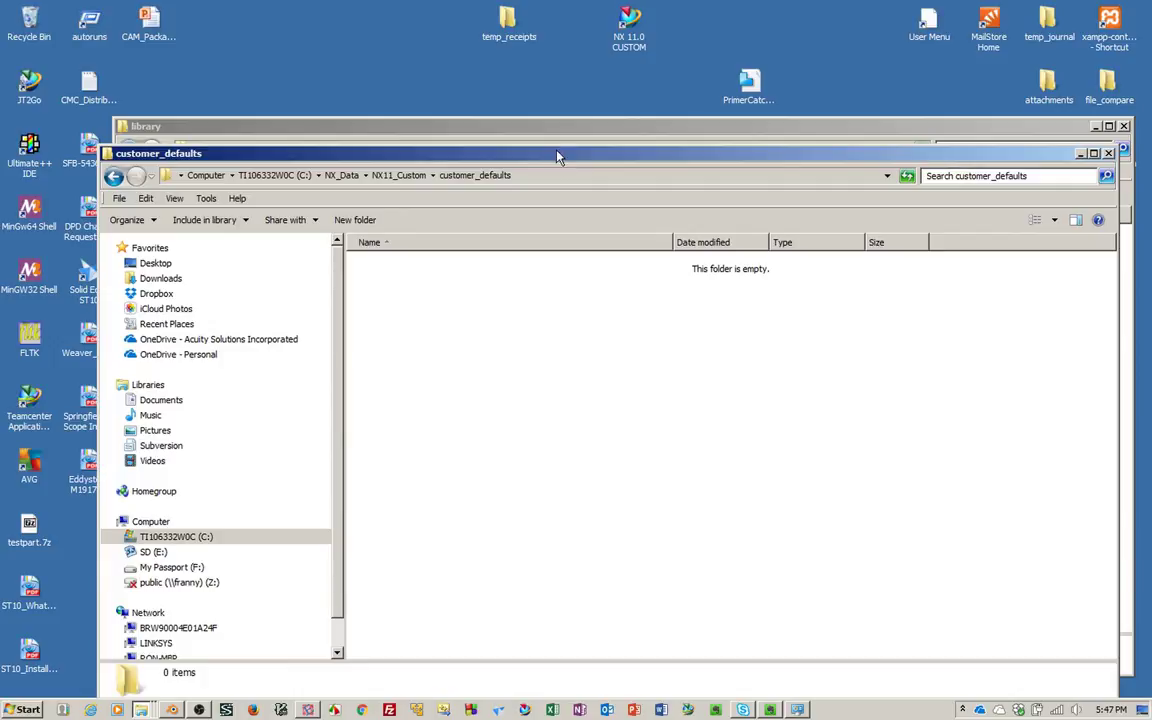
click(496, 126)
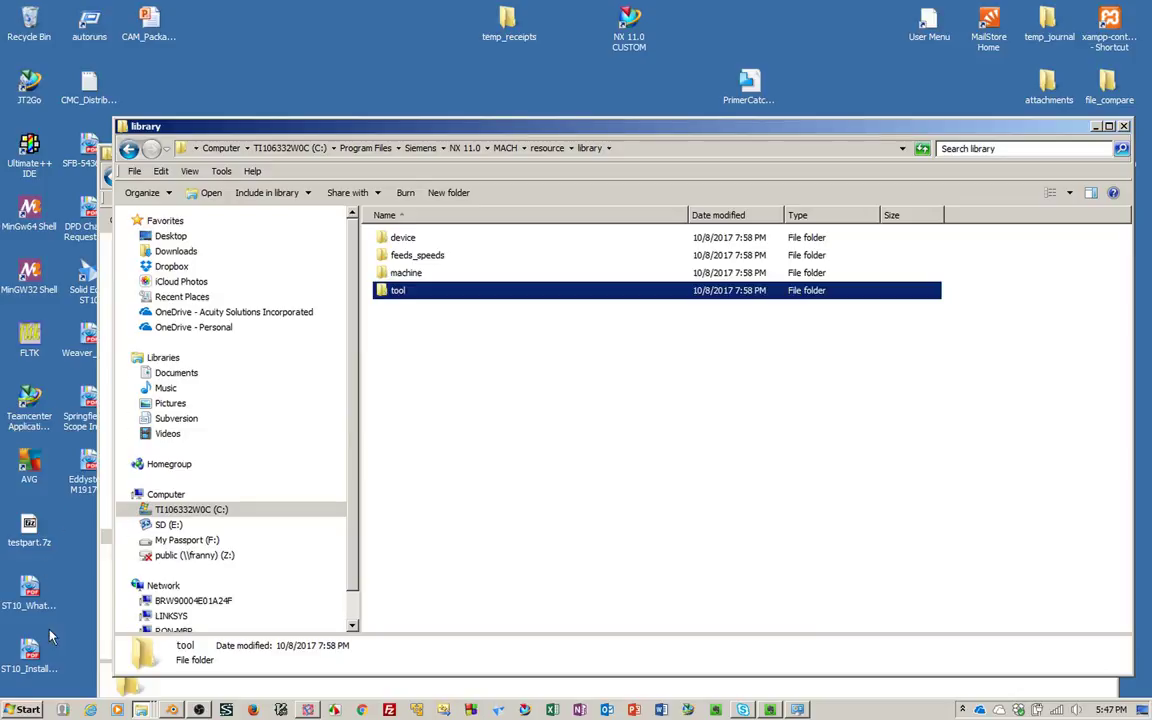
double_click(90, 283)
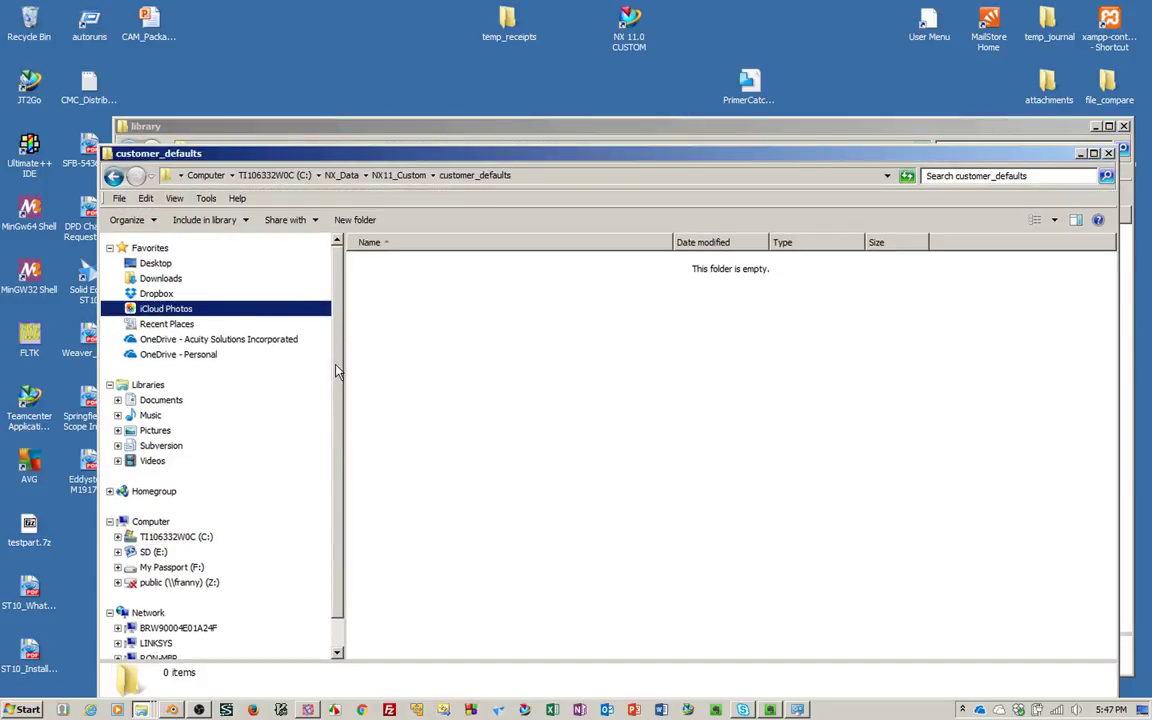
- Browse on the C: drive through Users and the user's profile folder to AppData
click(176, 537)
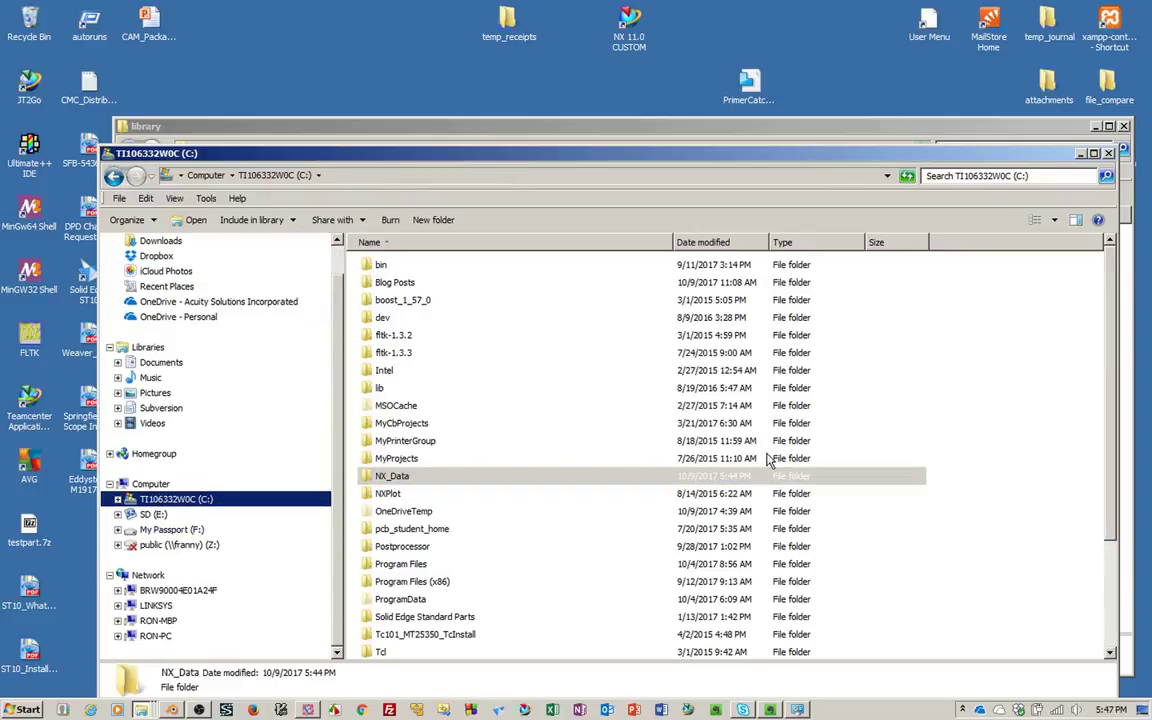
click(768, 459)
scroll(768, 459, down, 3)
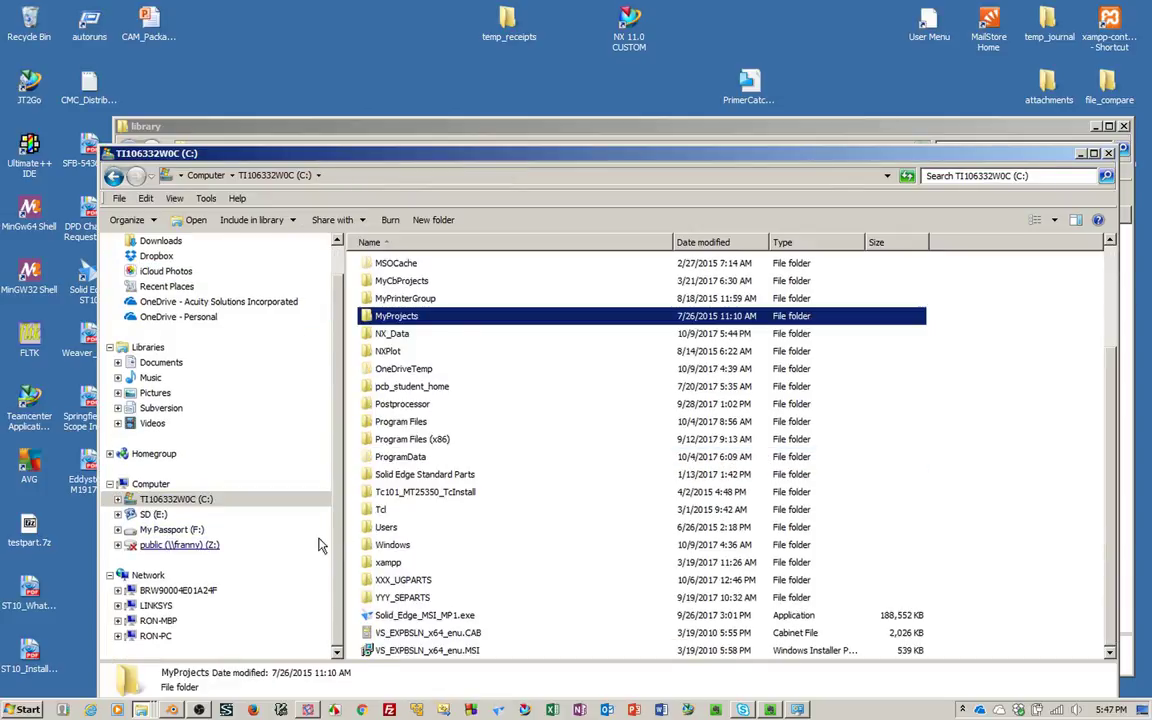
double_click(390, 530)
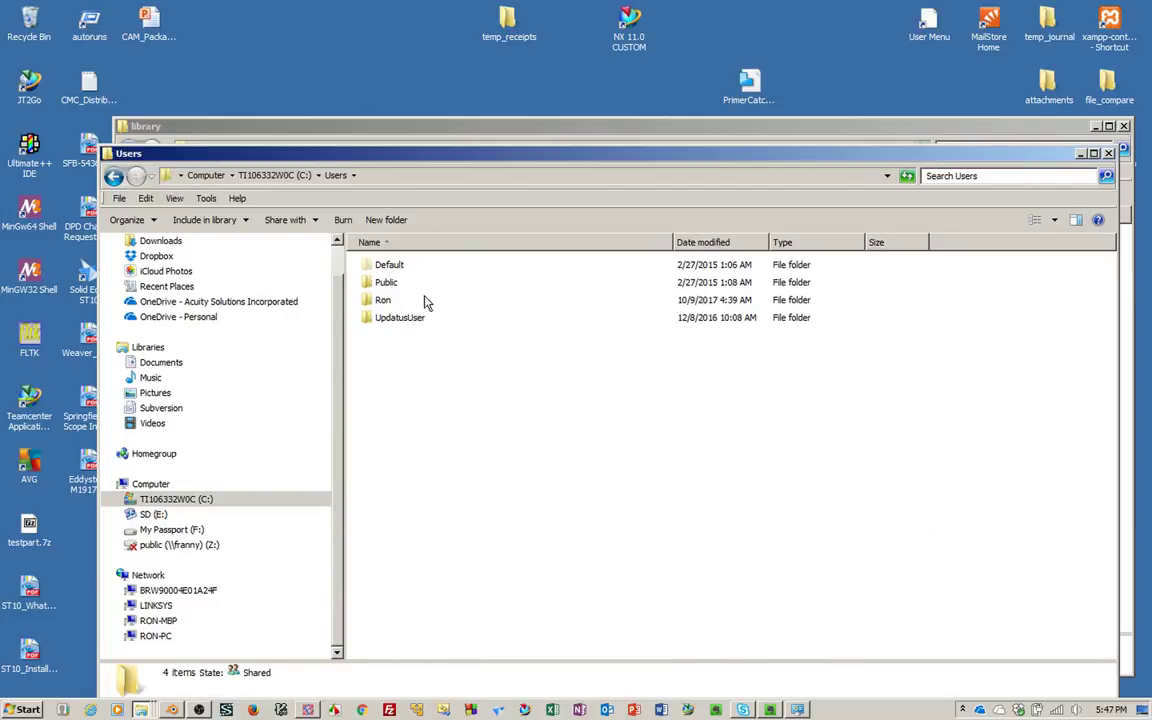
double_click(388, 302)
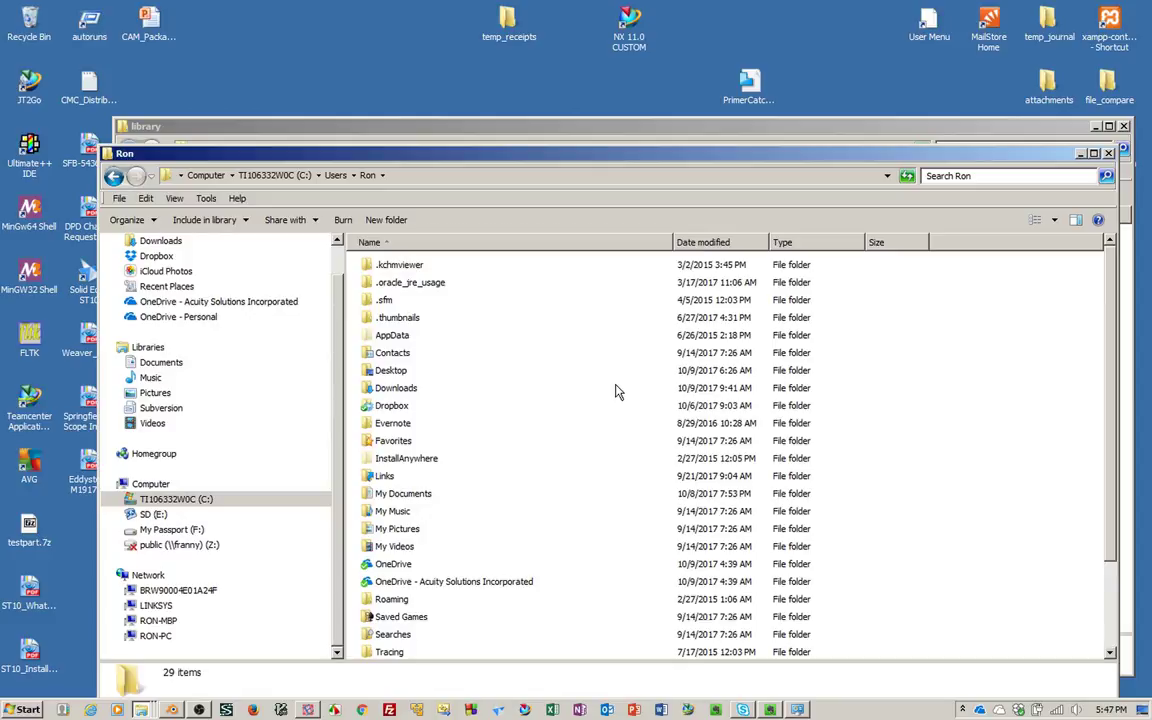
scroll(616, 391, down, 2)
scroll(616, 391, up, 2)
double_click(394, 336)
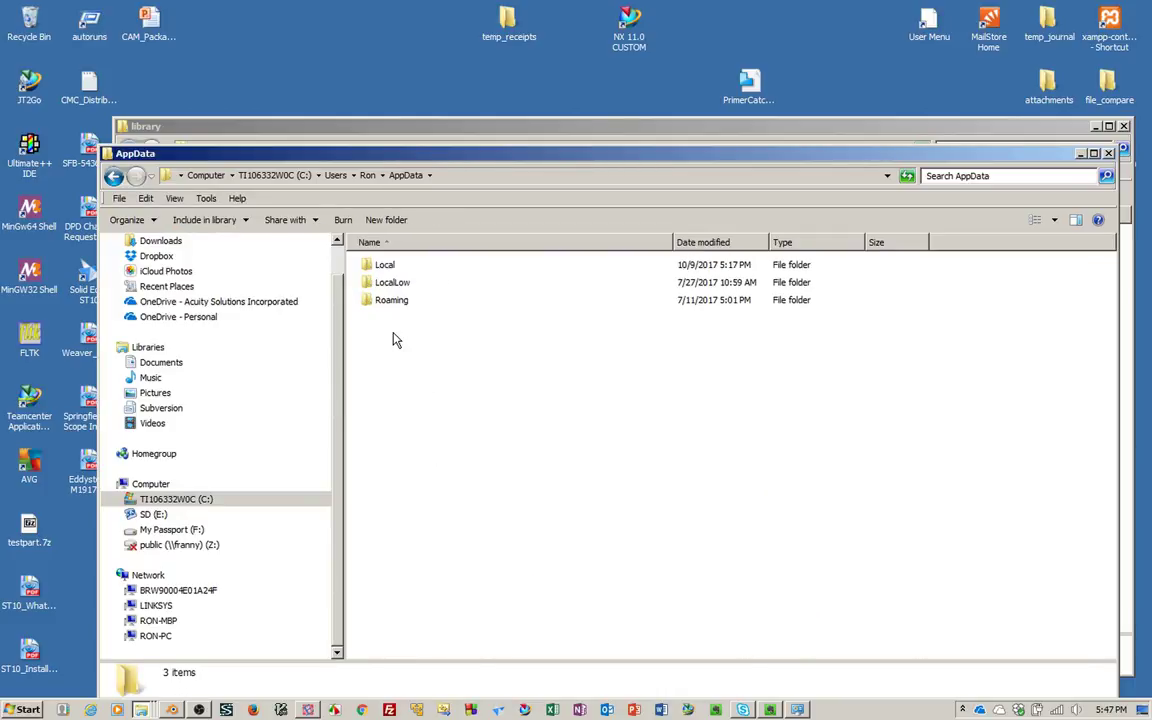
- Open the Local\Siemens\NX110 folder inside AppData
double_click(385, 265)
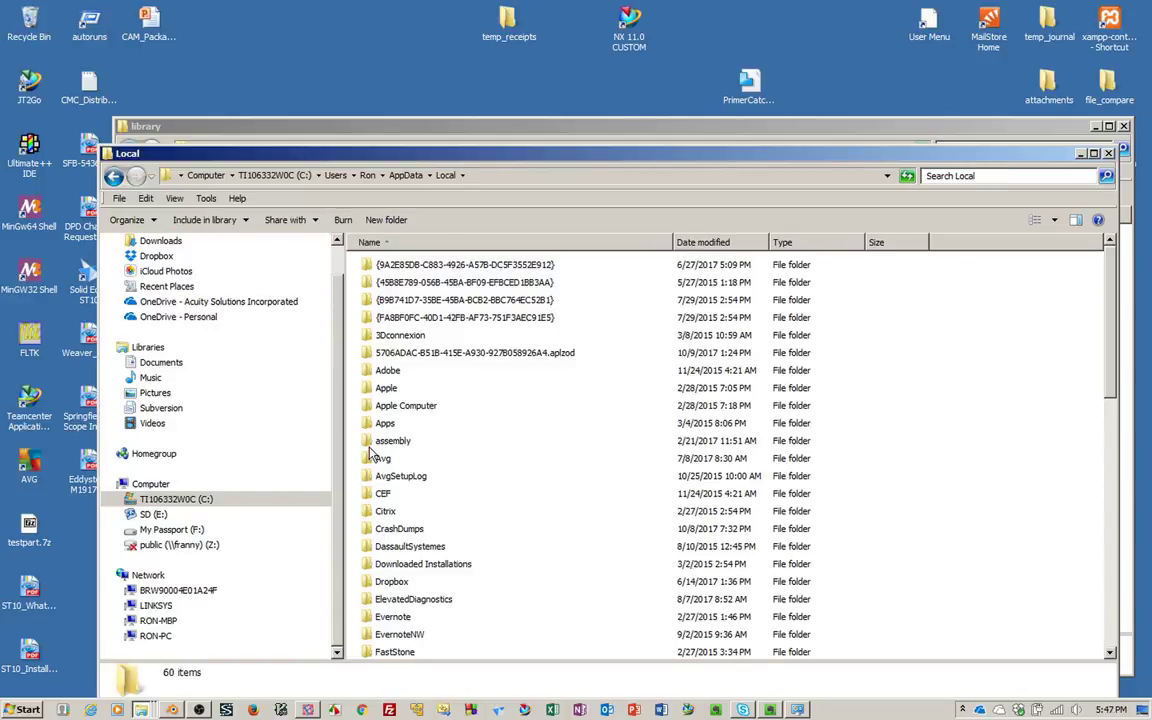
scroll(527, 321, down, 12)
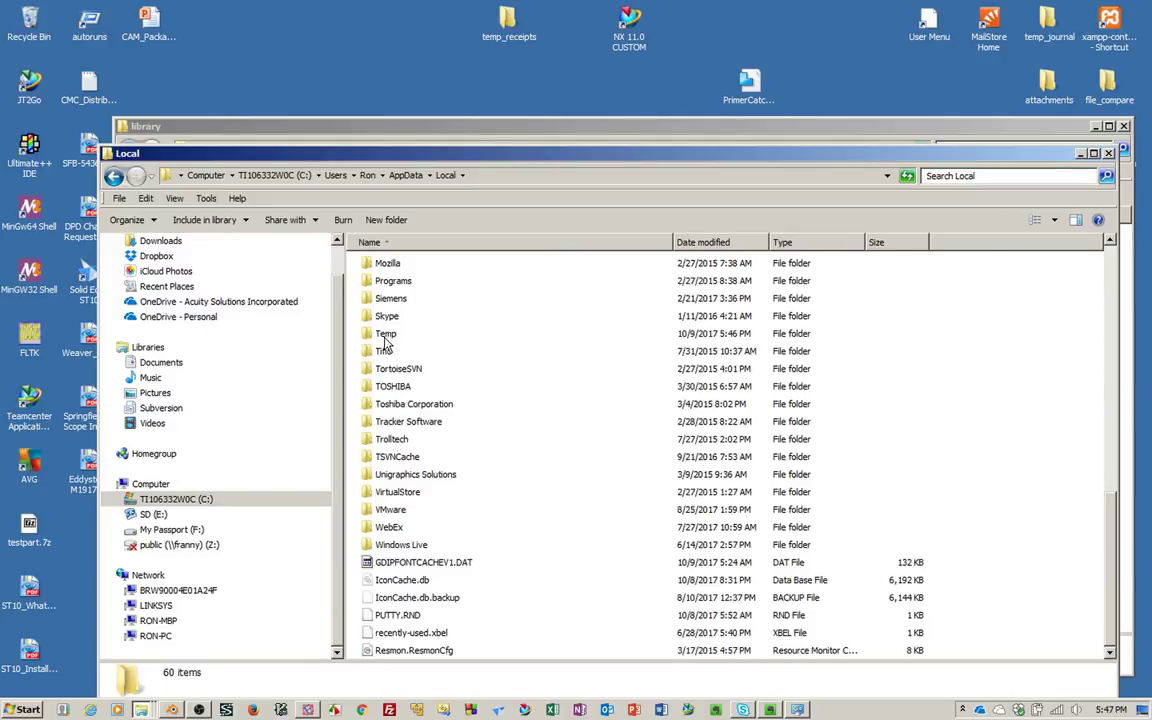
double_click(390, 303)
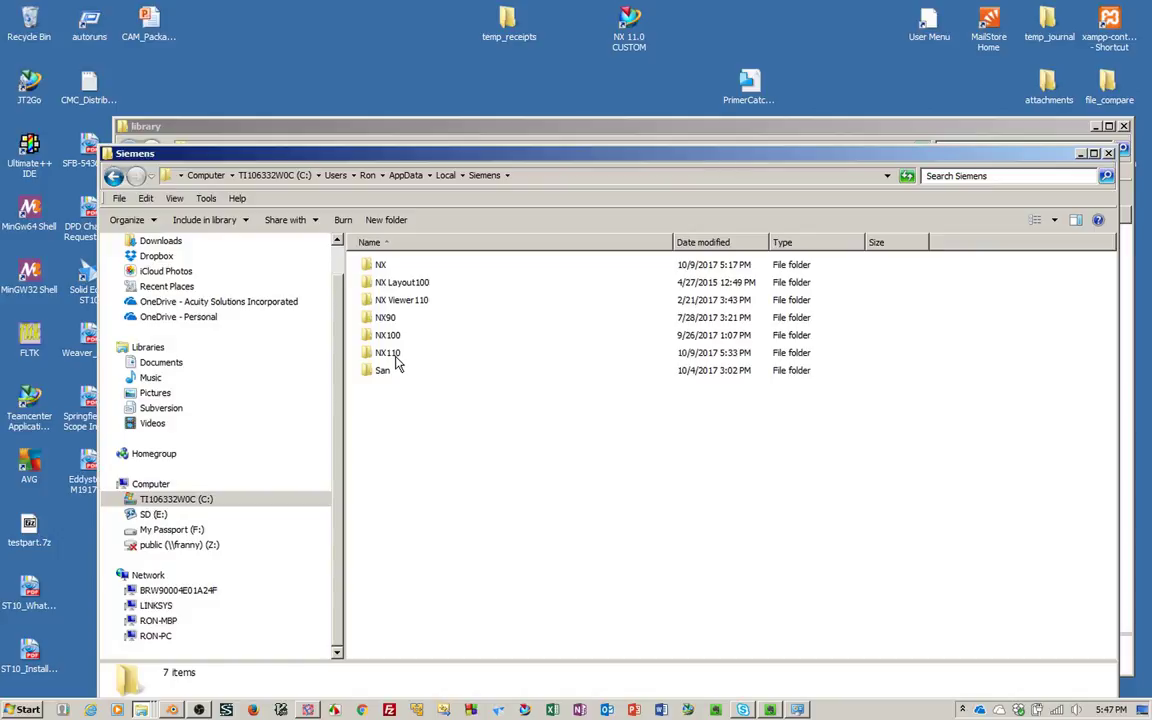
double_click(393, 356)
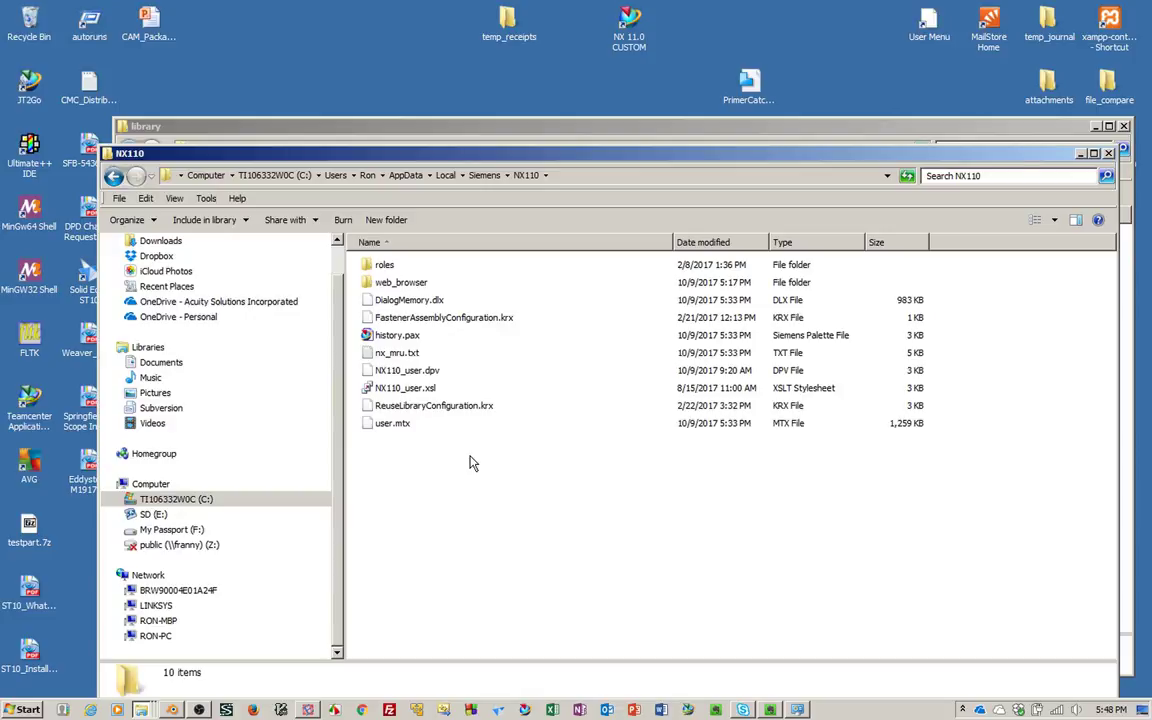
- Copy NX110_user.dpv and NX110_user.xsl from the NX110 folder into C:\NX_Data\NX11_Custom\customer_defaults
click(422, 377)
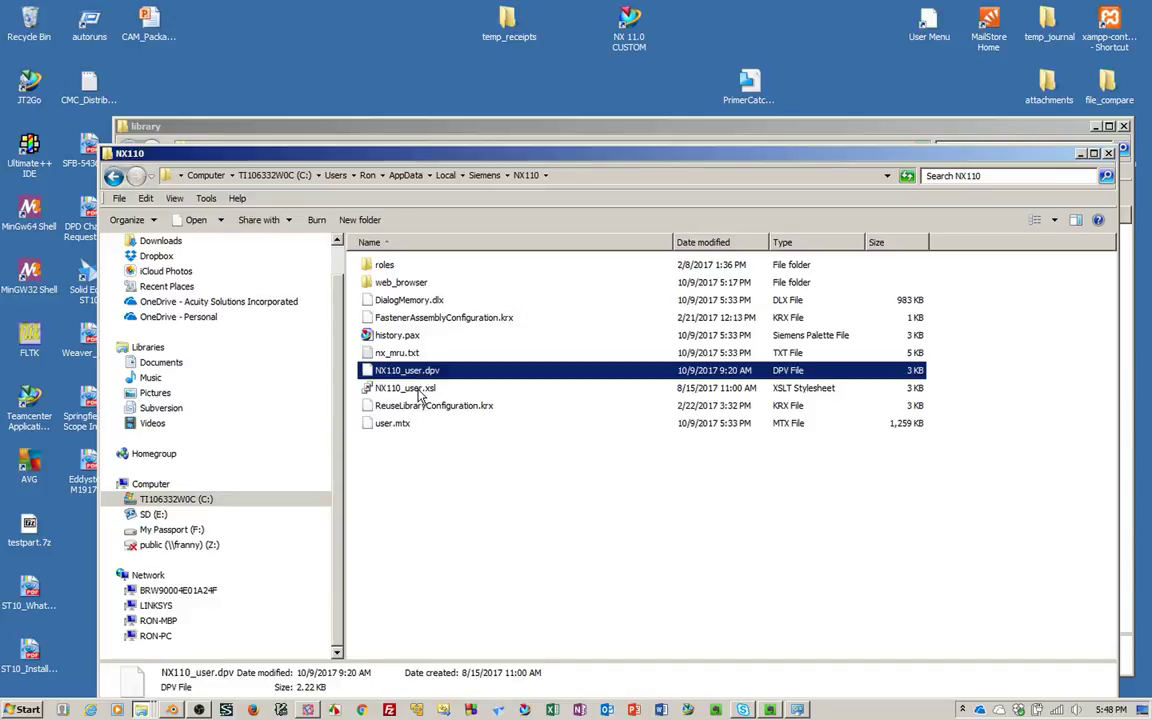
ctrl+click(419, 392)
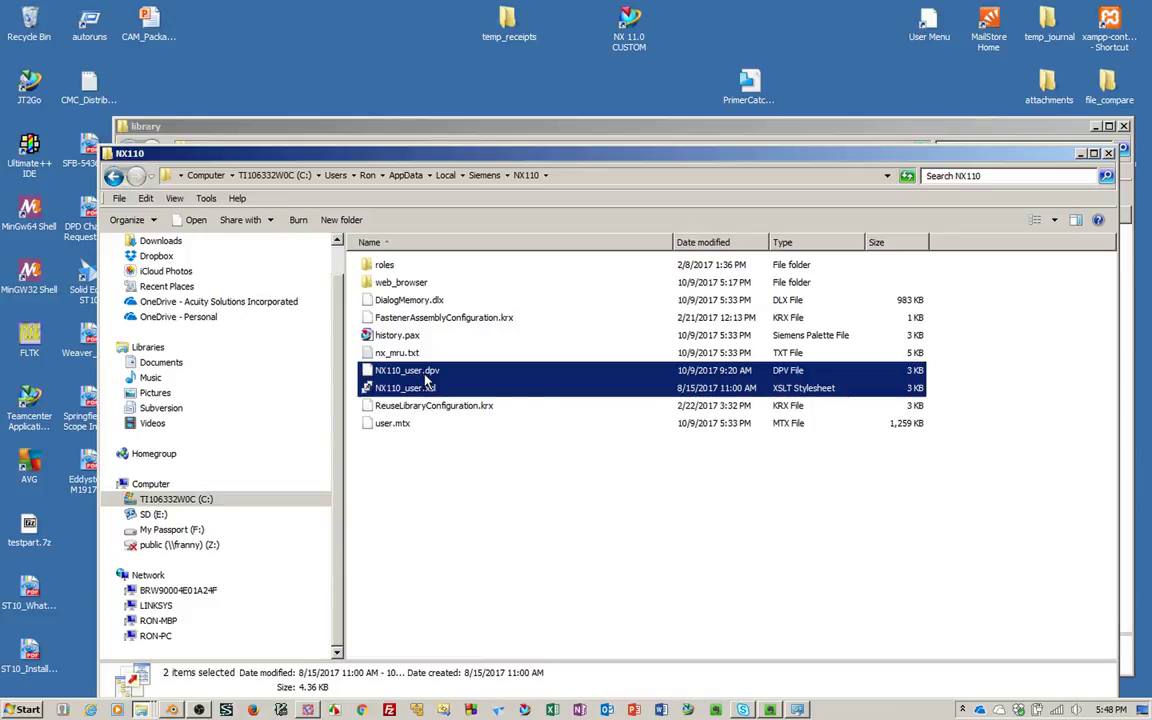
right_click(424, 376)
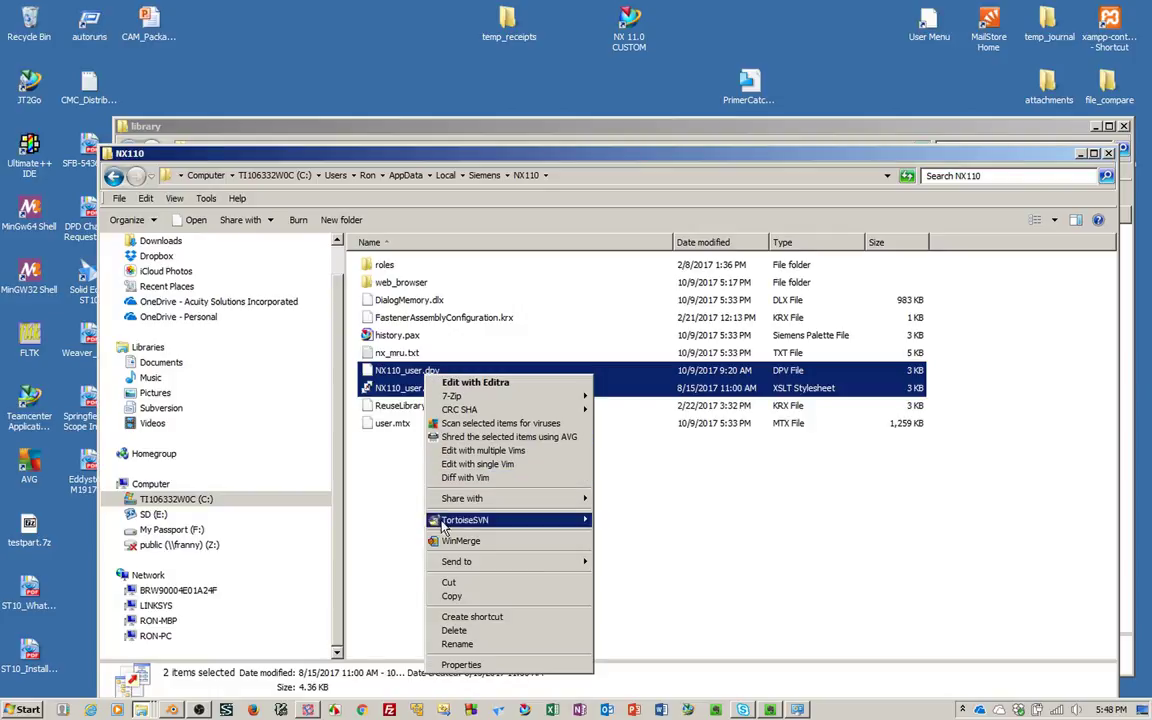
click(451, 596)
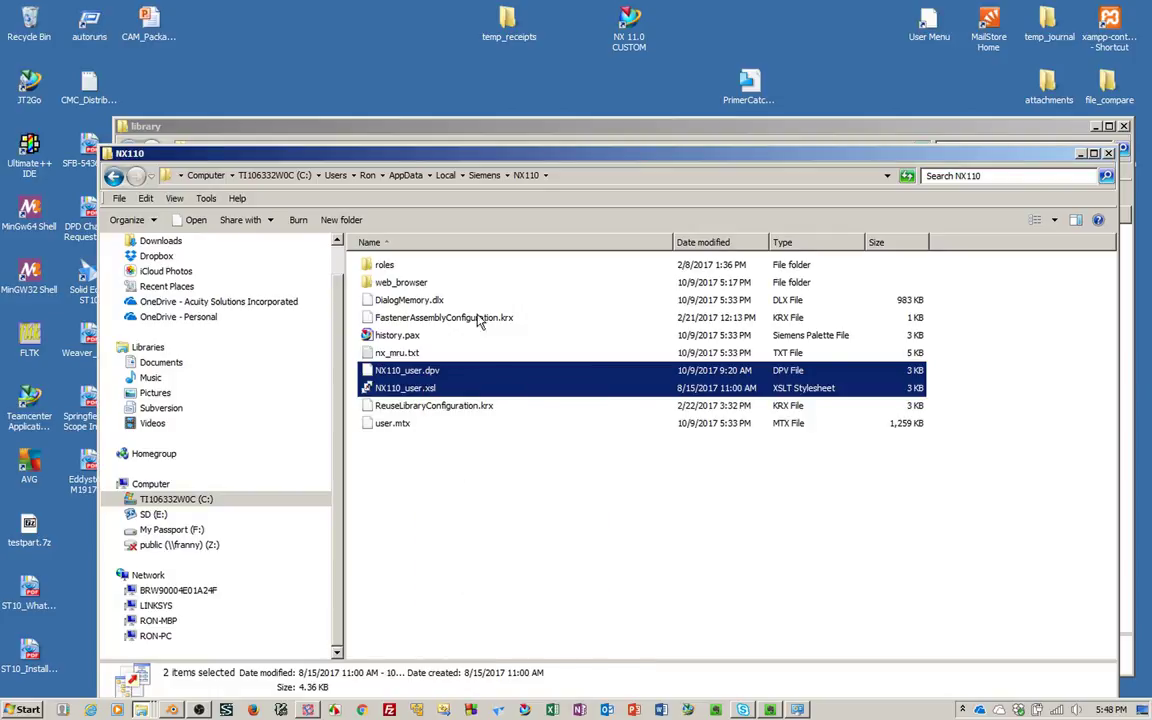
click(492, 127)
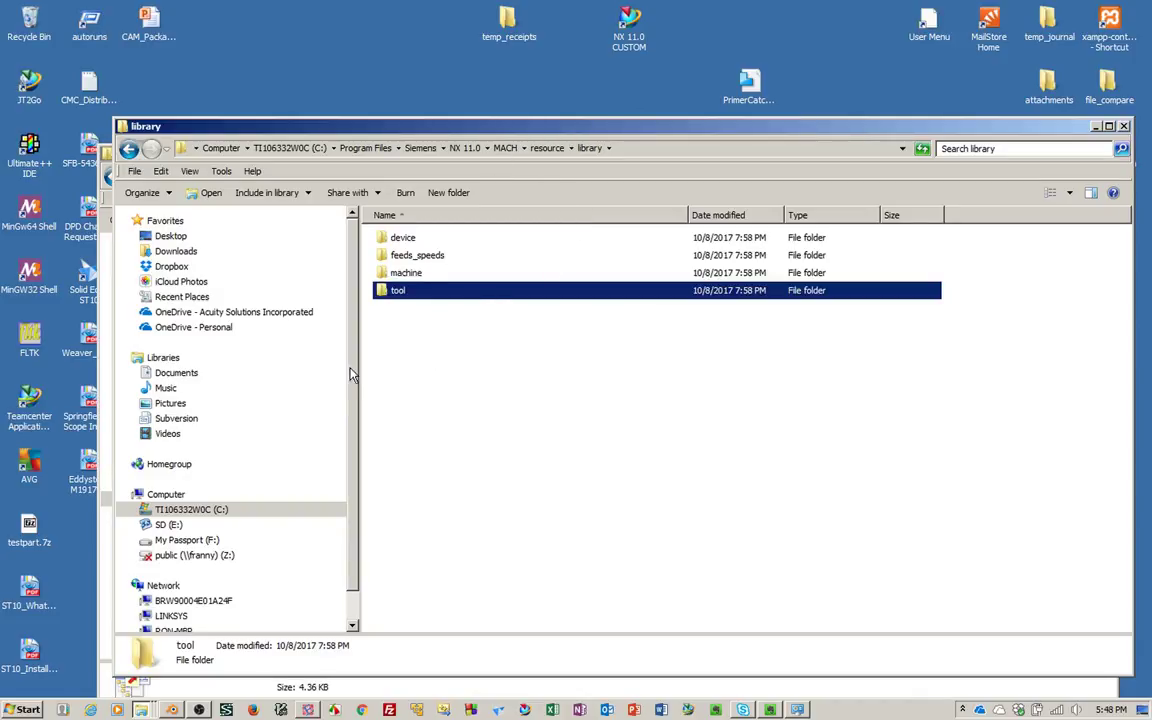
click(210, 509)
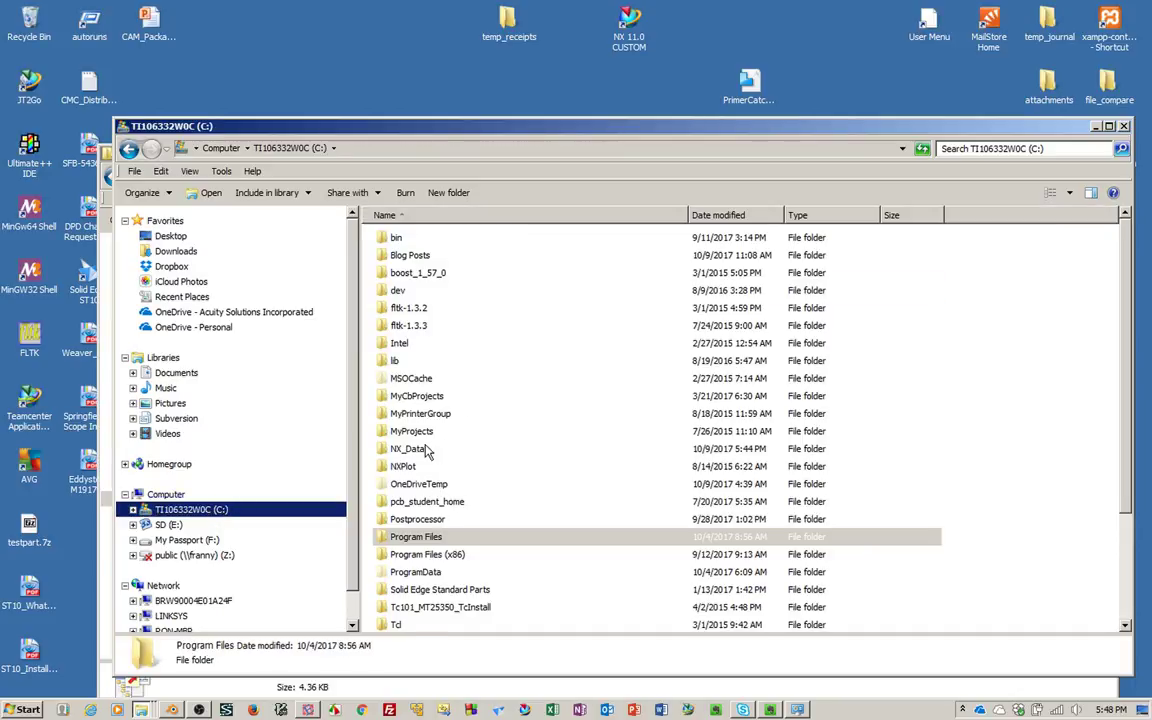
double_click(437, 449)
double_click(400, 237)
double_click(433, 247)
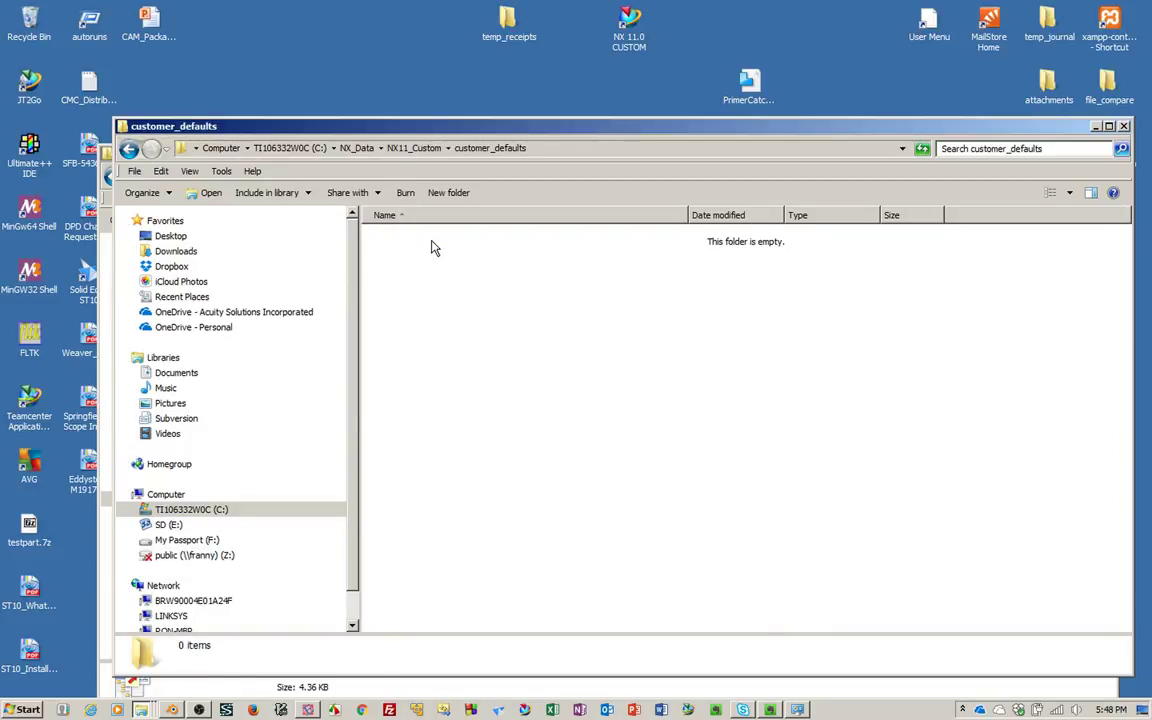
right_click(468, 327)
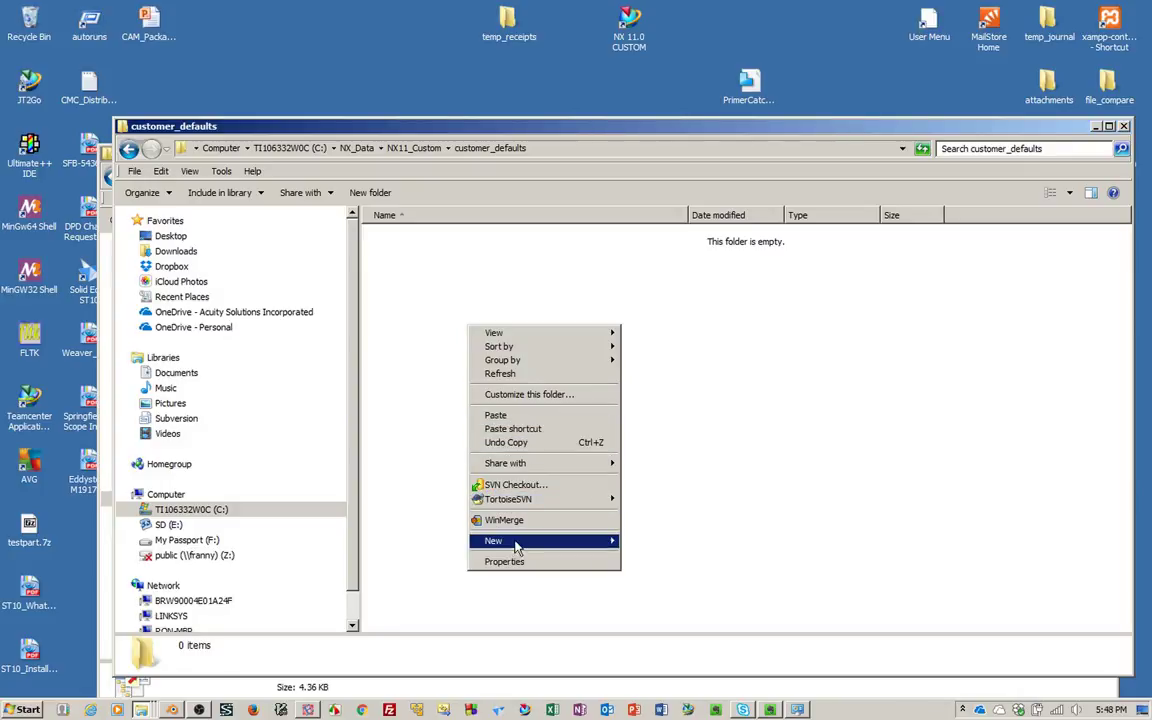
click(497, 415)
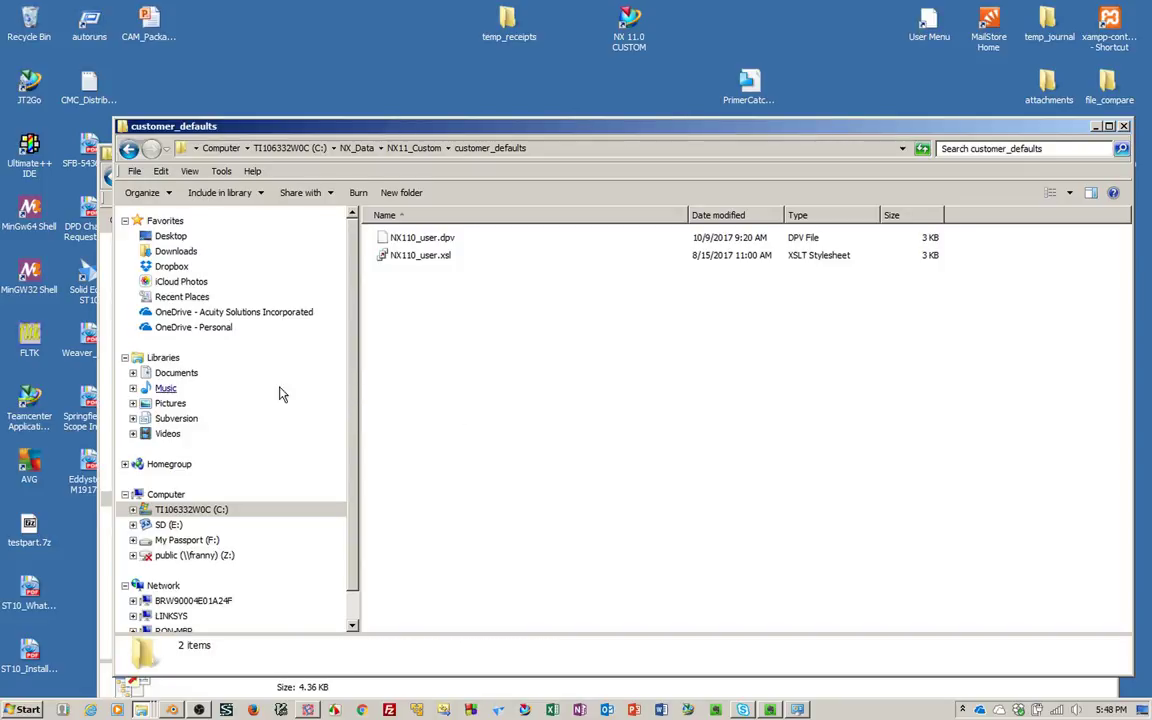
- Show the full path of the NX110 source folder as text and minimize its window
click(280, 684)
click(503, 484)
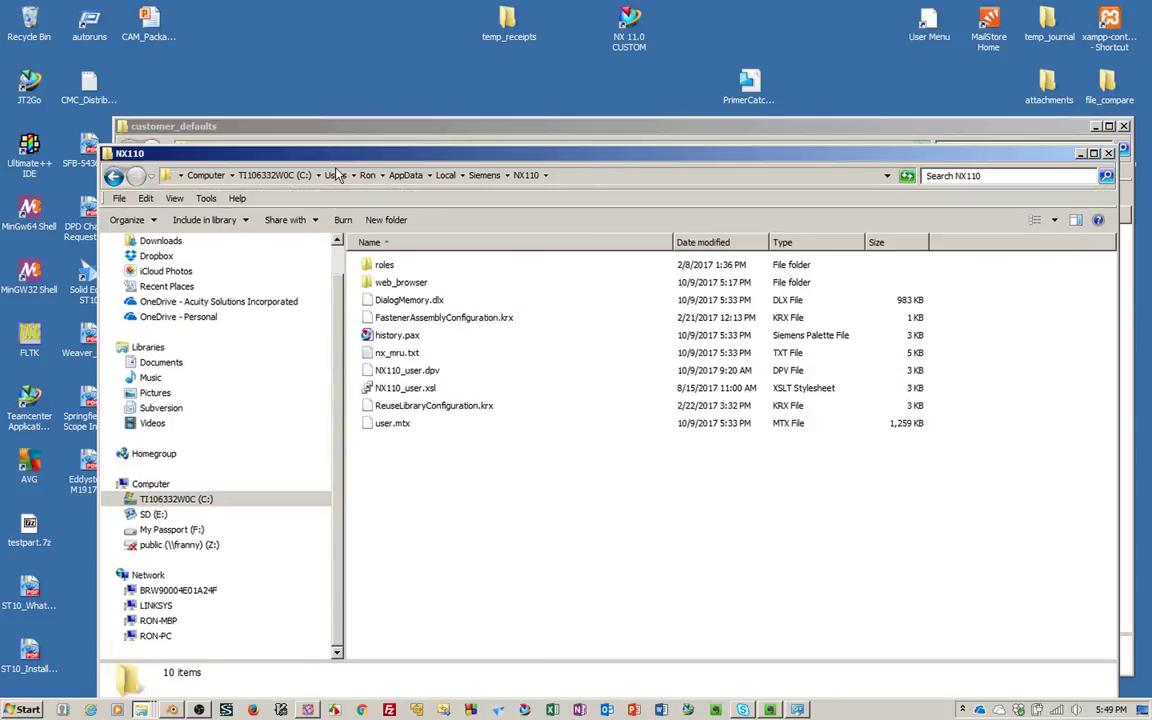
click(578, 177)
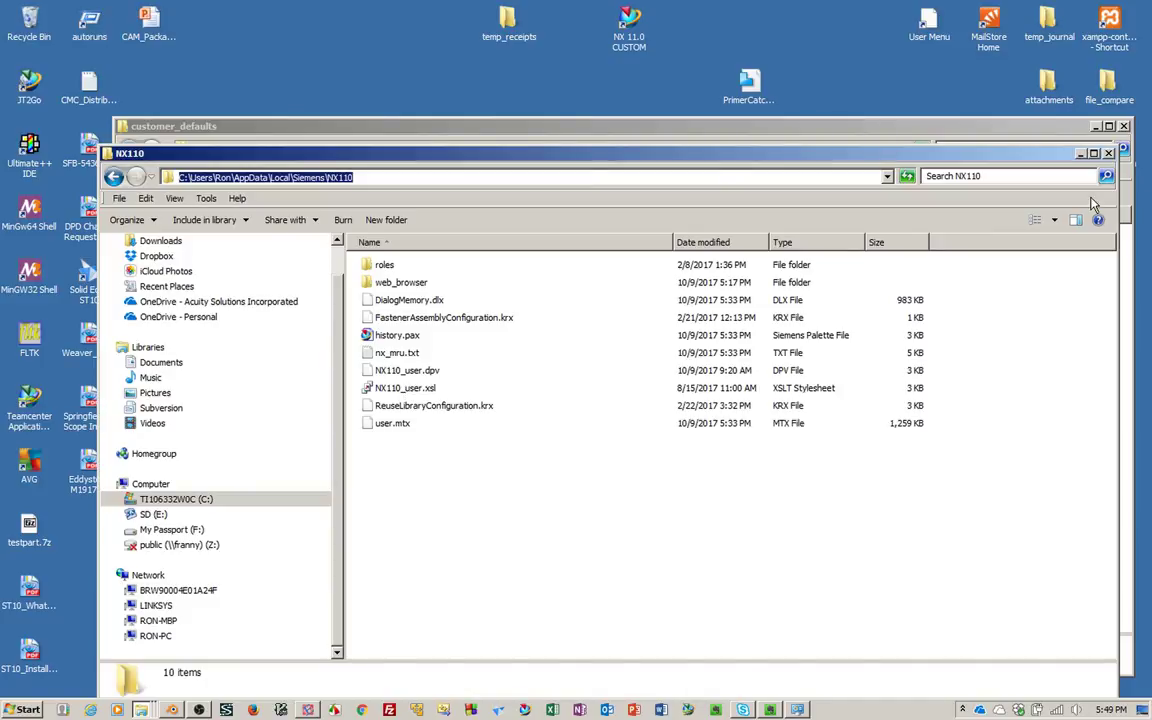
click(1080, 153)
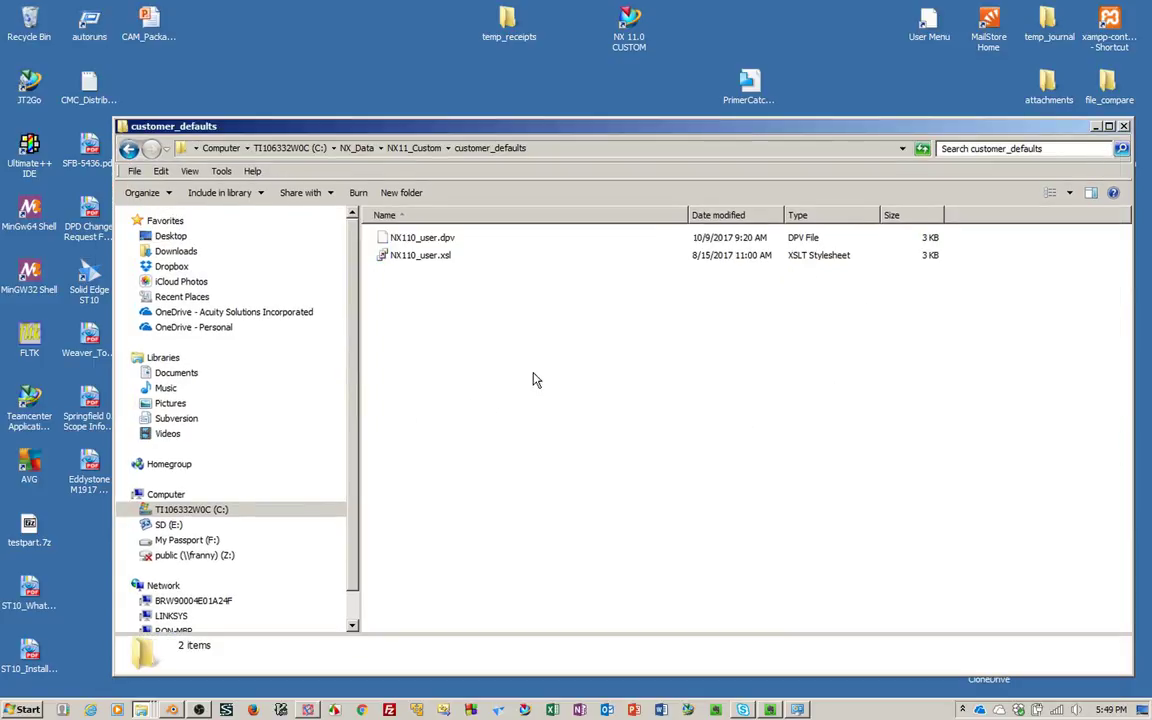
- Browse on the C: drive through Program Files and Siemens to the NX 11.0 installation folder
click(434, 150)
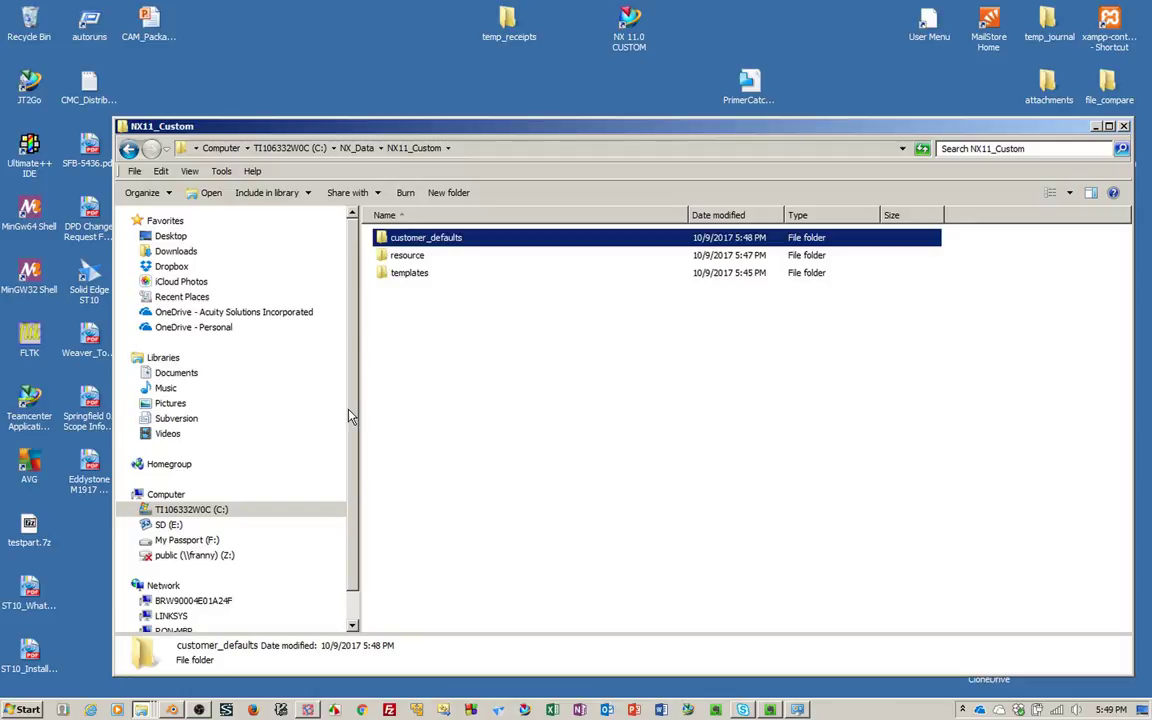
drag(350, 415, 351, 457)
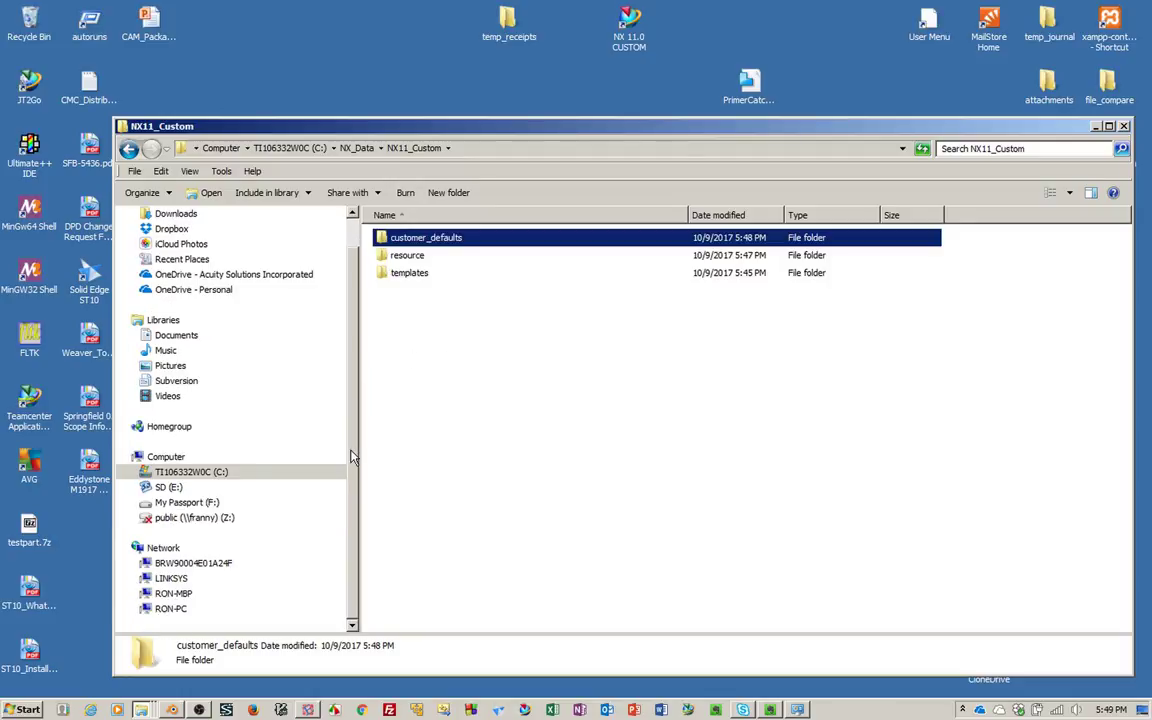
click(238, 476)
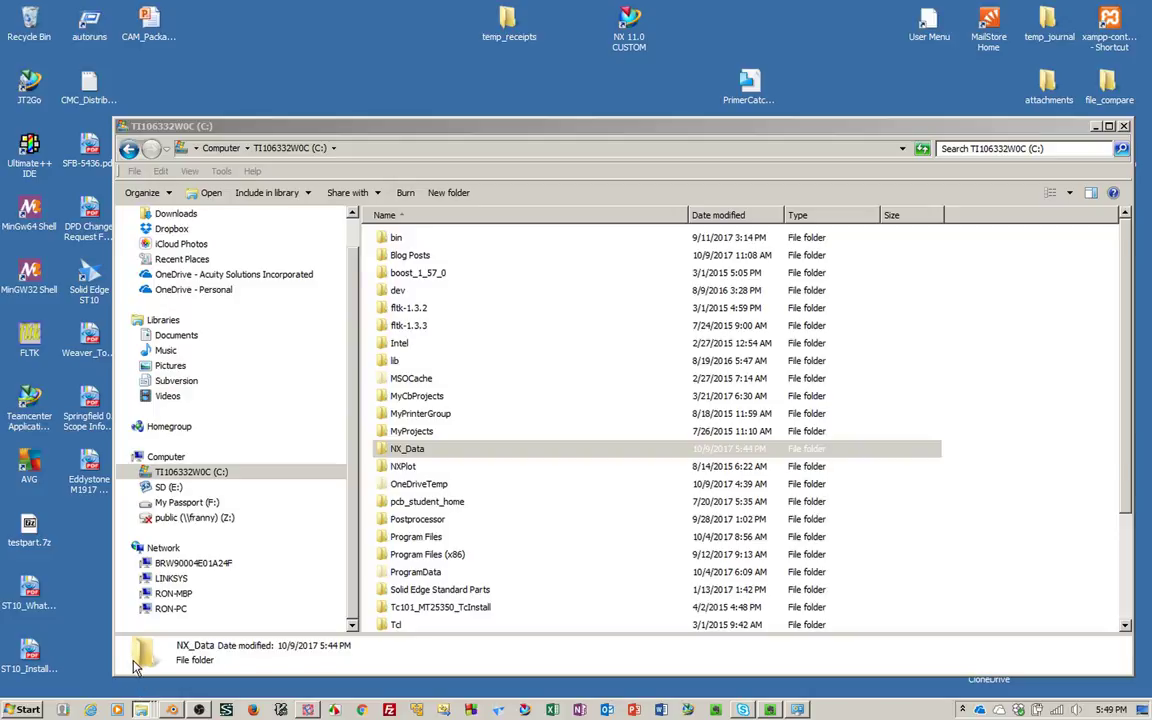
click(650, 449)
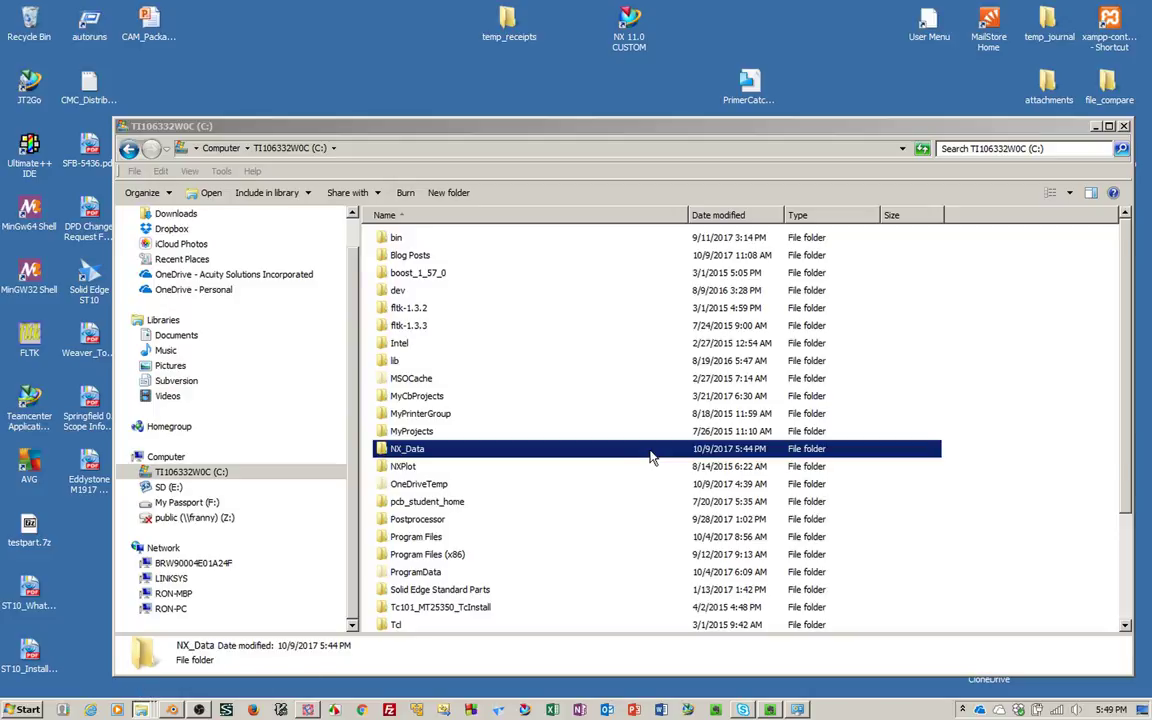
double_click(417, 539)
scroll(447, 387, down, 6)
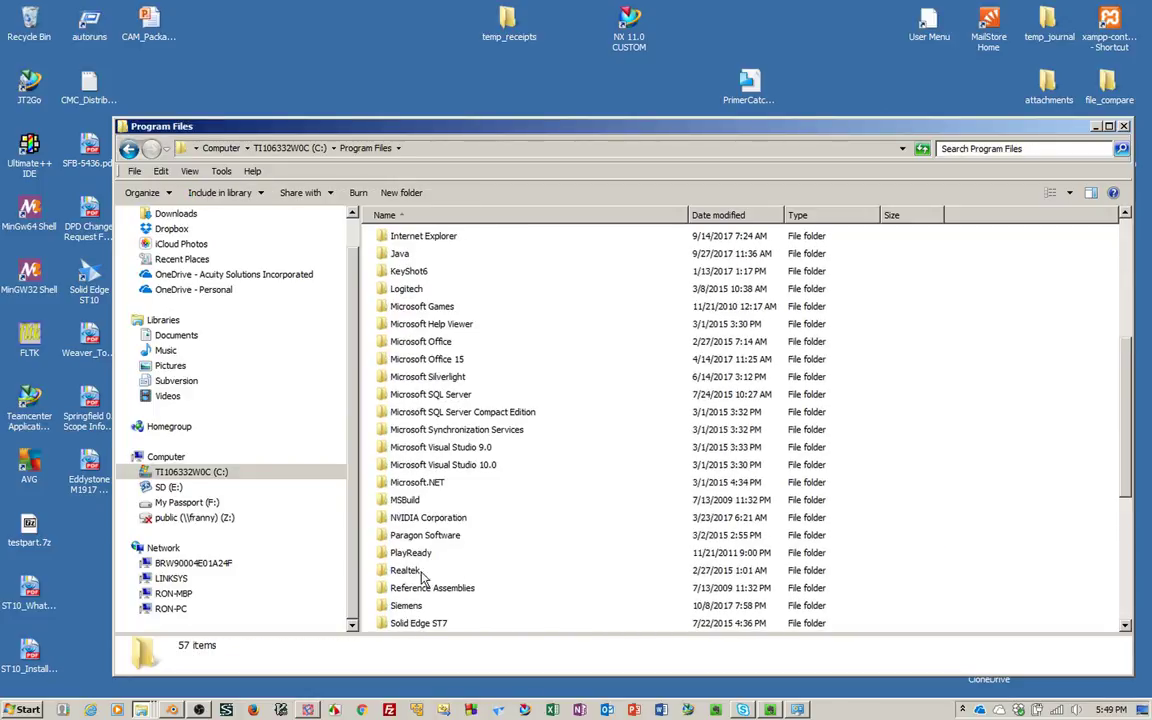
click(408, 608)
double_click(408, 608)
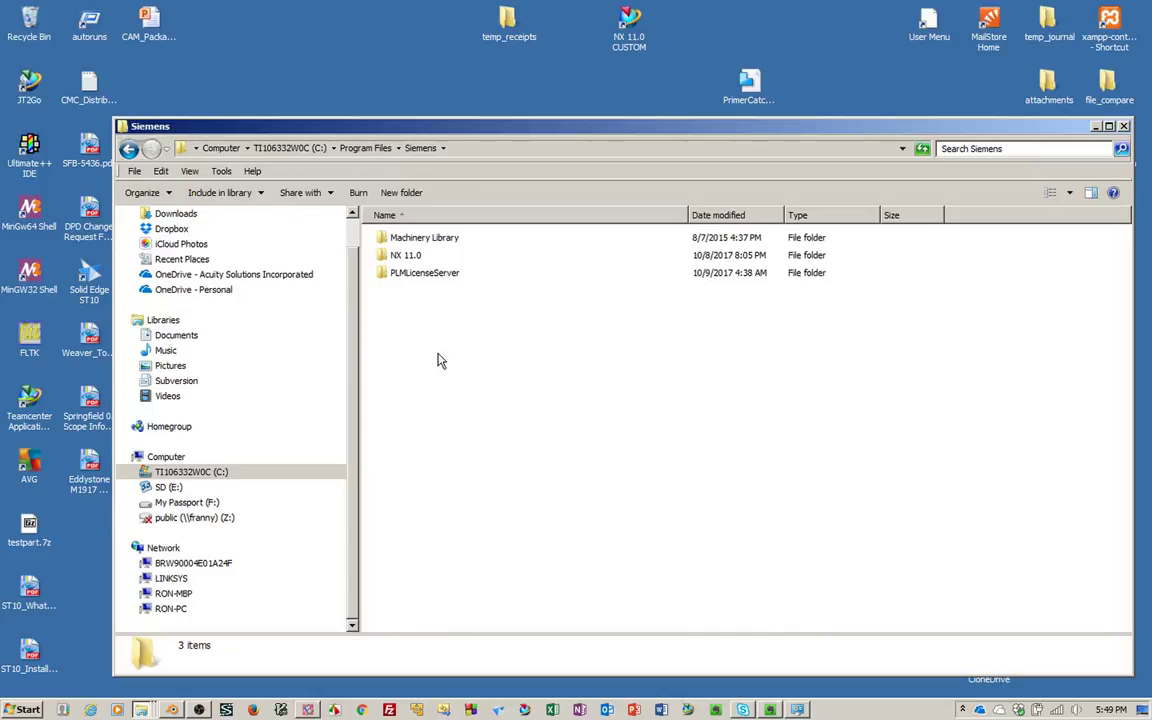
double_click(403, 254)
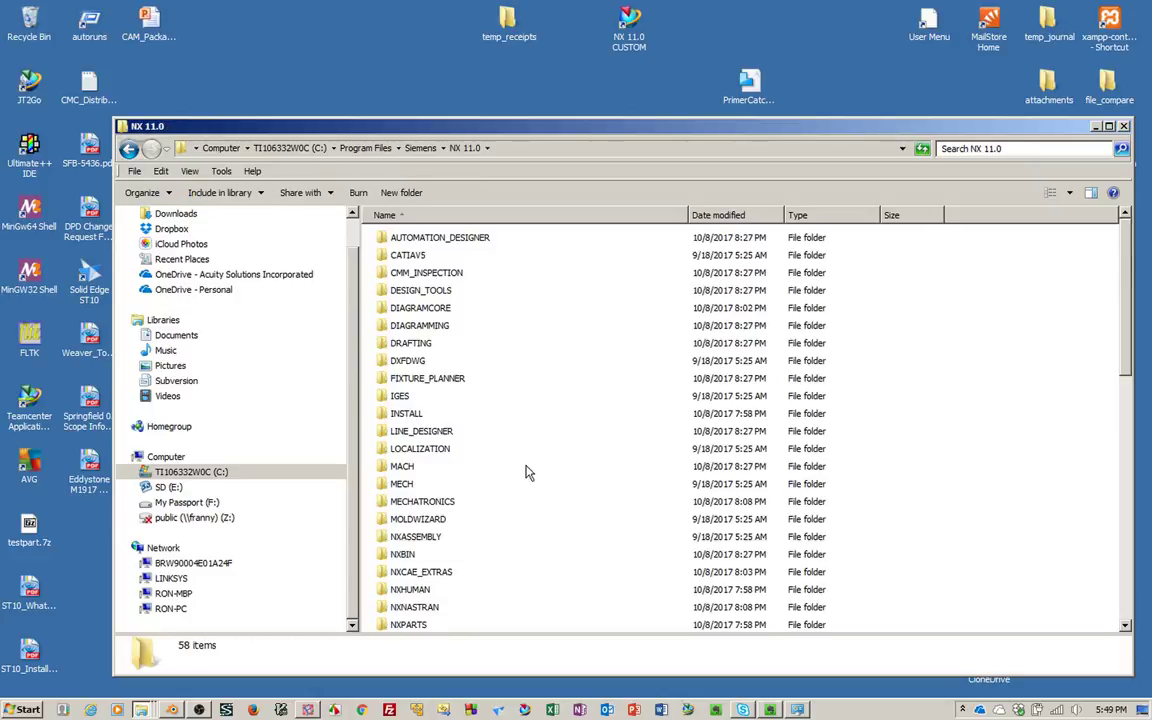
- Open the UGII folder and open its ugii_env_ug.dat file in Editra
scroll(566, 396, down, 10)
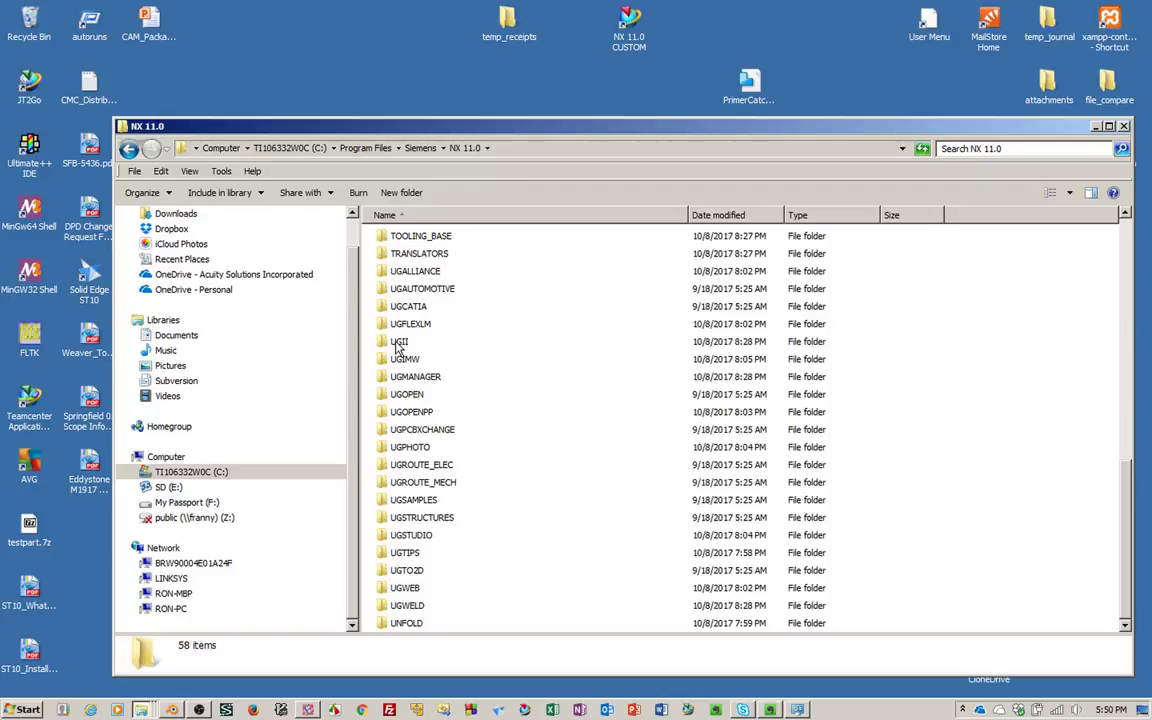
double_click(400, 342)
scroll(630, 360, down, 20)
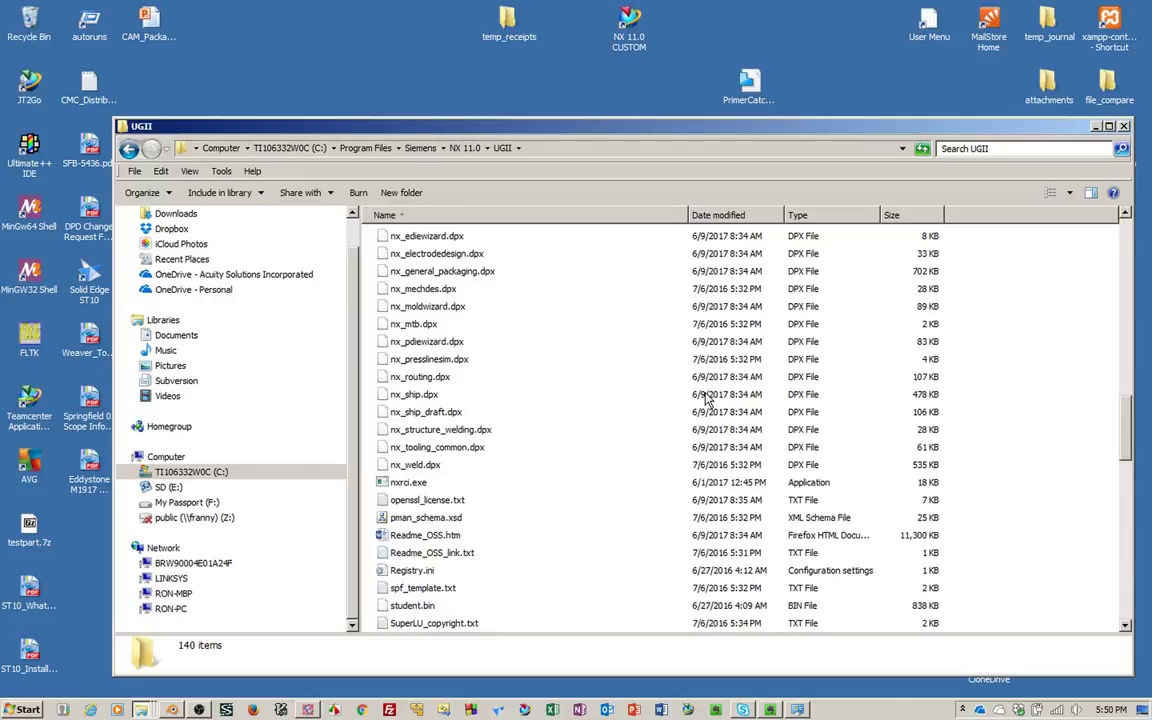
scroll(707, 398, up, 4)
scroll(707, 398, down, 15)
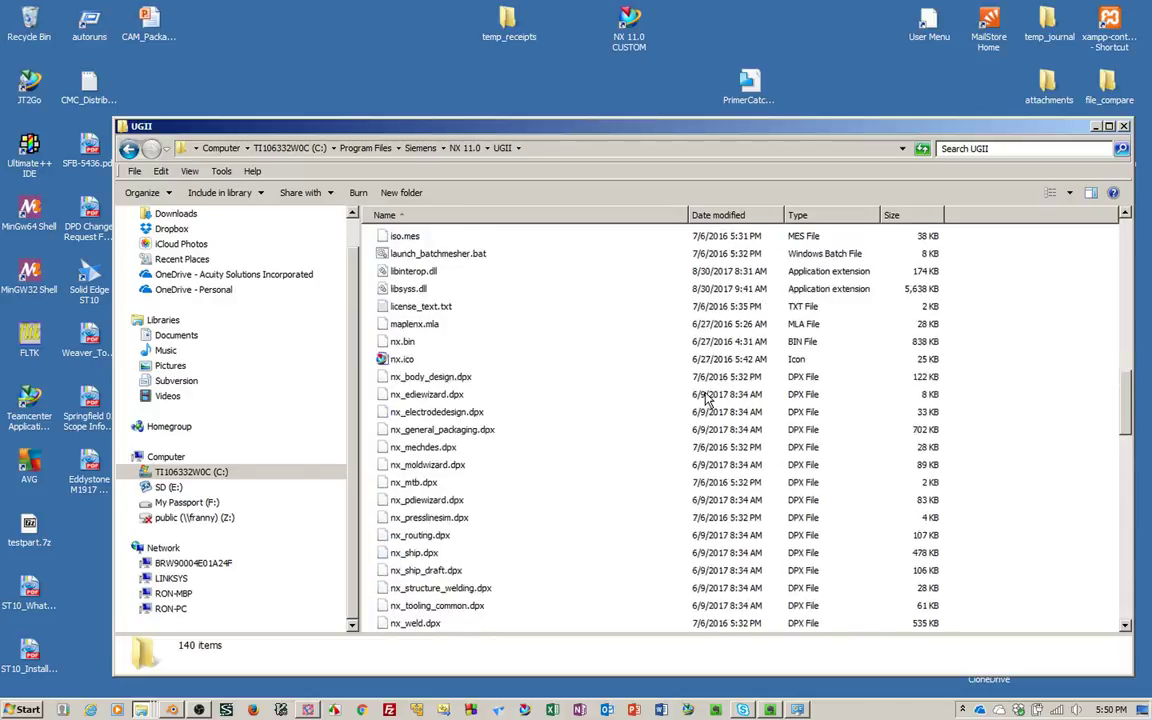
scroll(707, 398, down, 9)
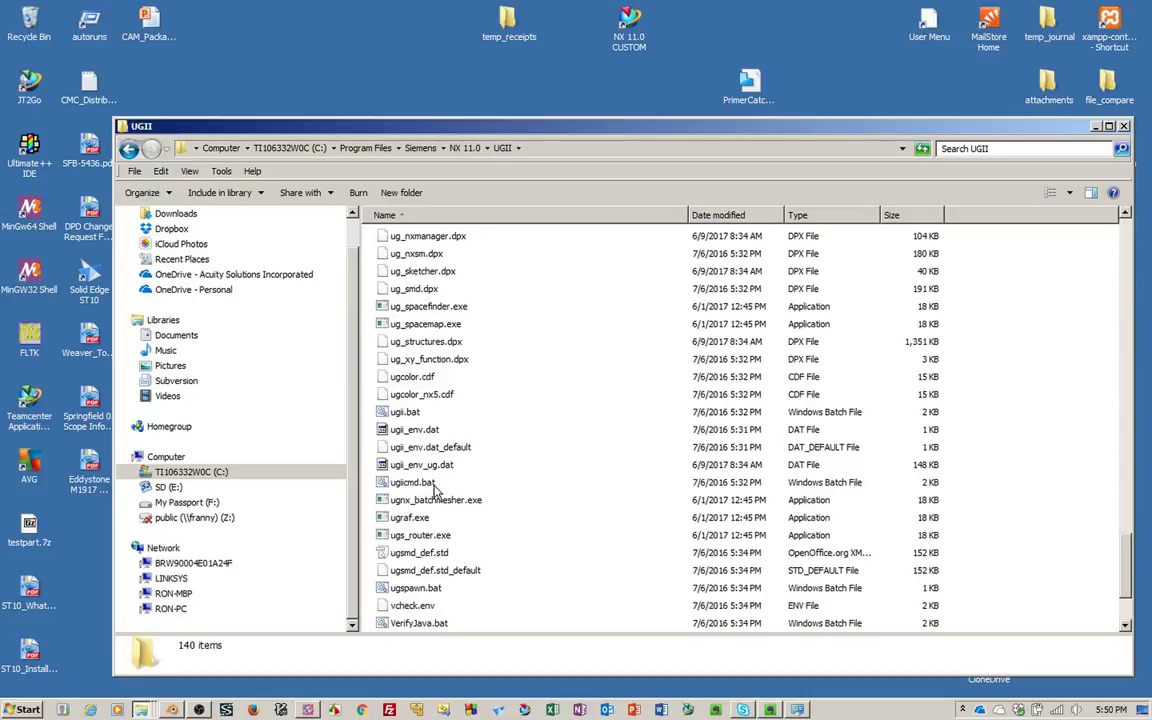
click(427, 433)
click(431, 465)
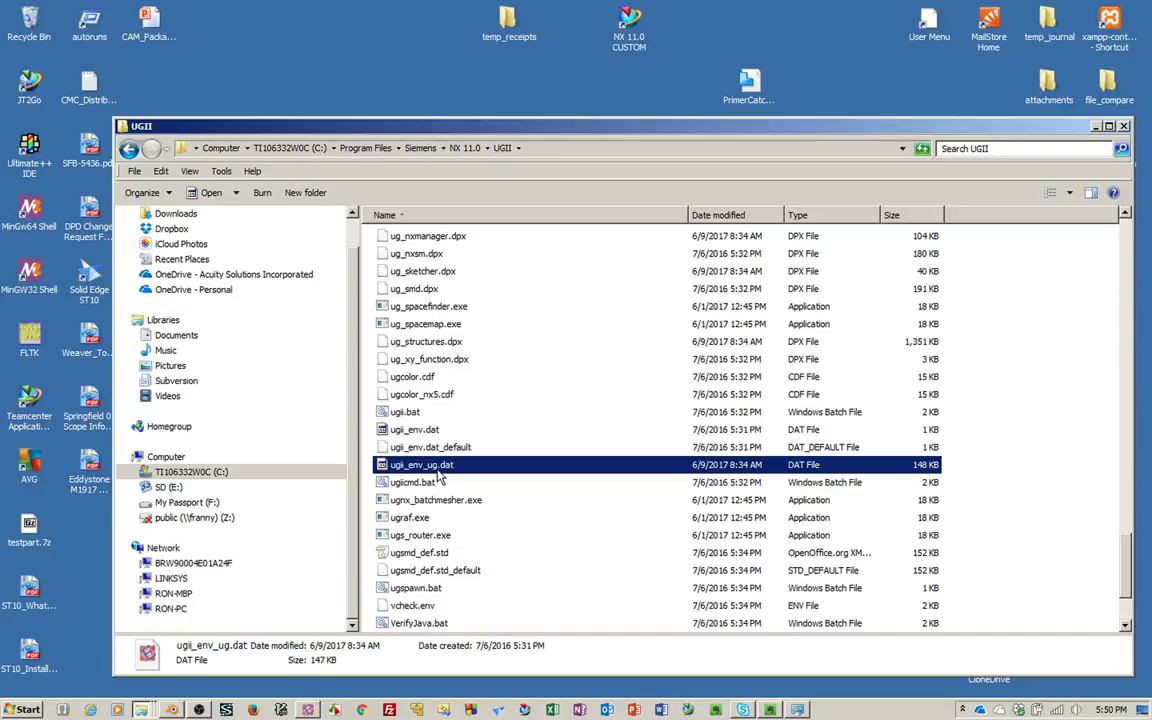
right_click(437, 480)
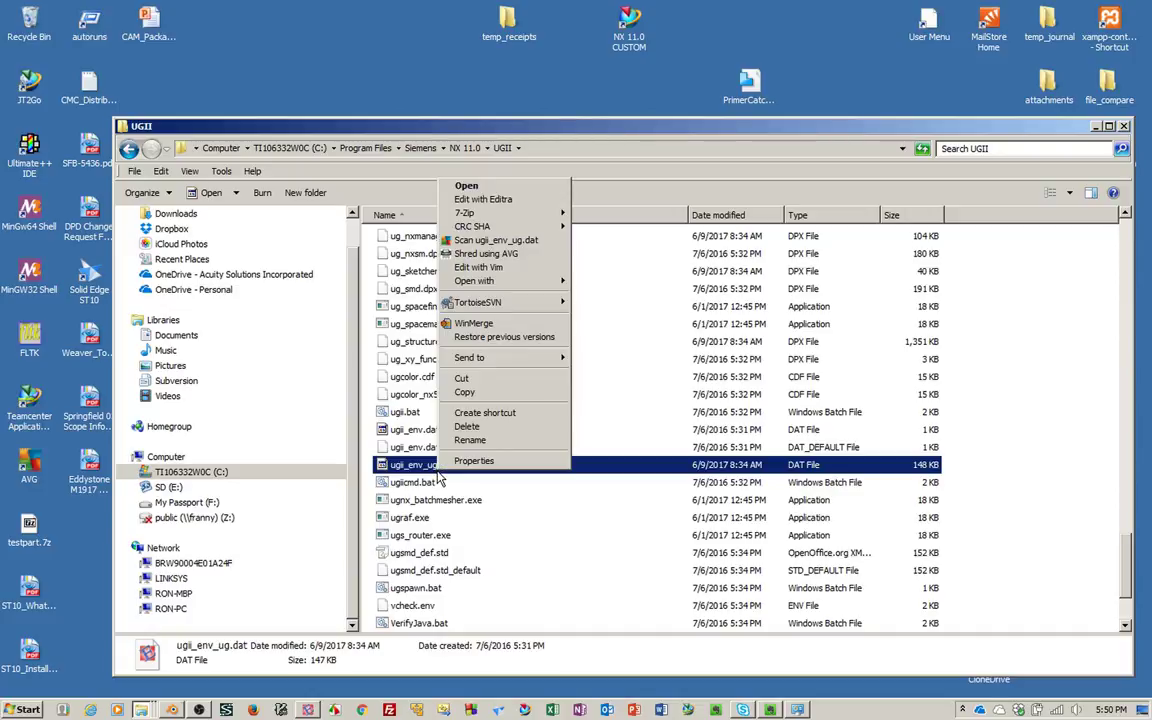
click(483, 199)
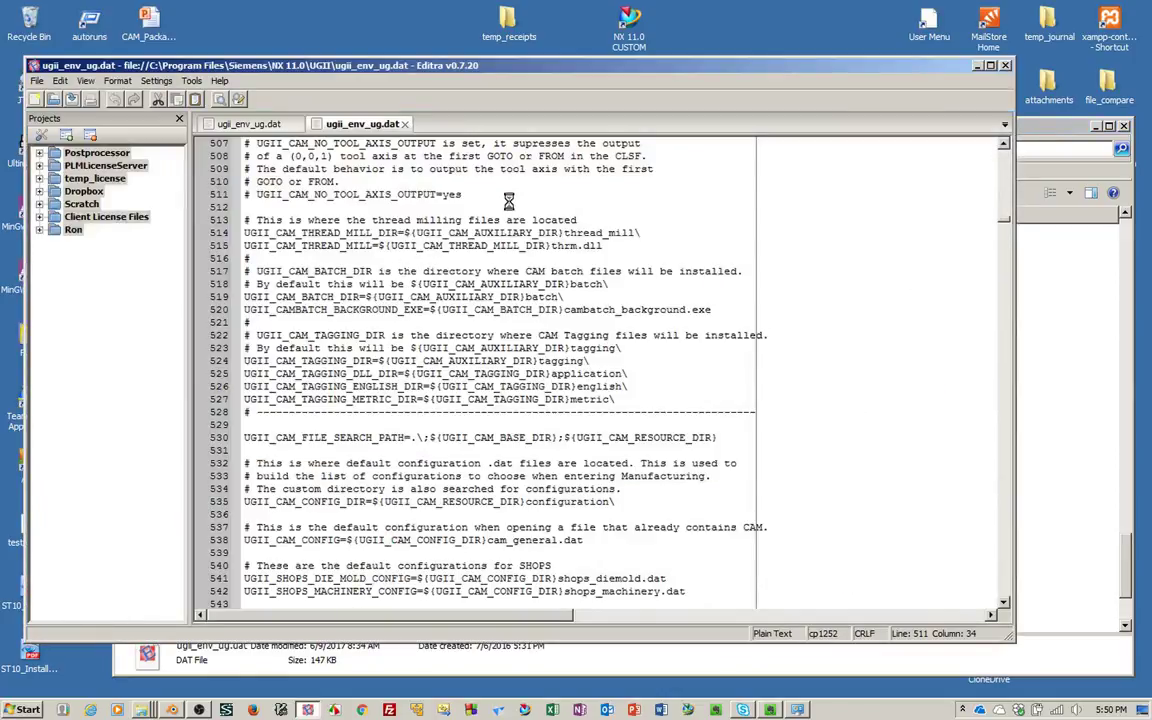
- Look through the CAM environment variables in ugii_env_ug.dat and the customization note at the beginning of the file
click(675, 335)
scroll(695, 340, down, 8)
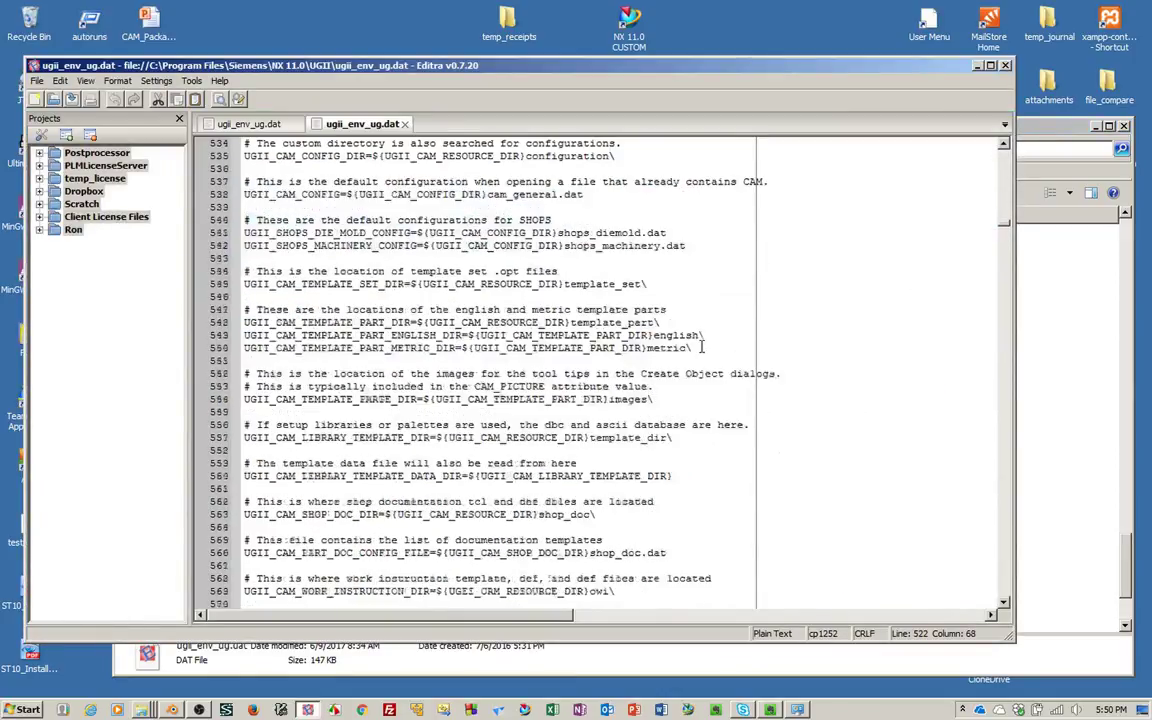
scroll(701, 346, up, 10)
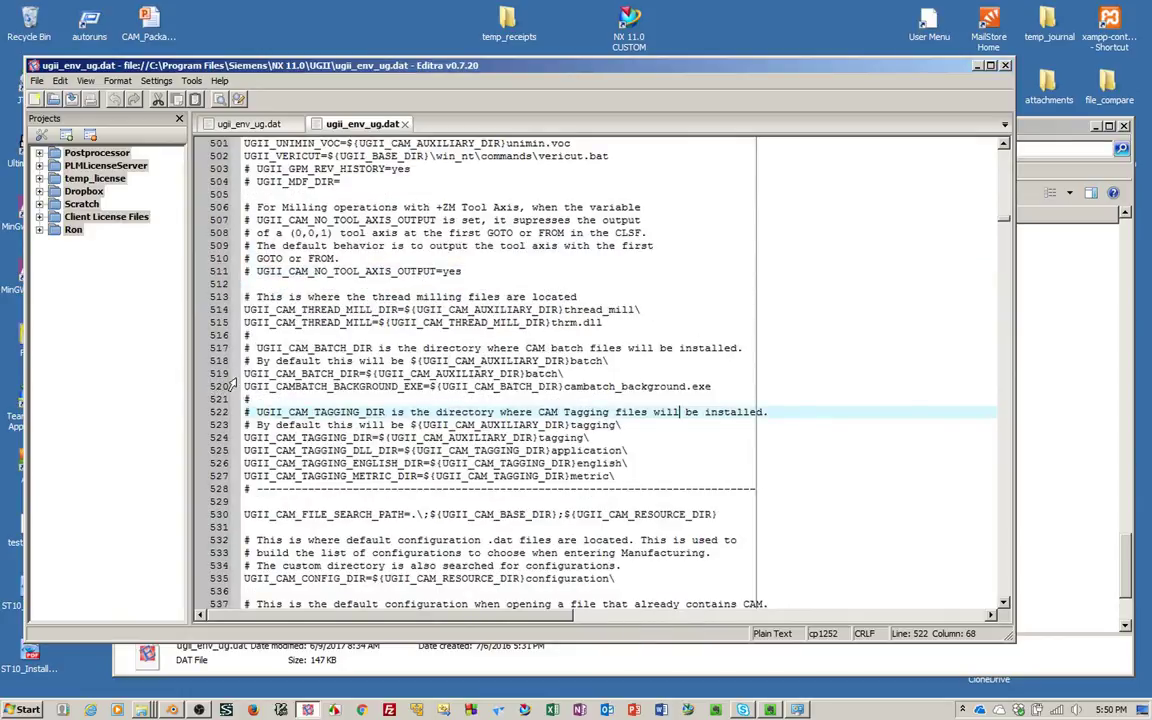
drag(246, 373, 721, 385)
scroll(757, 373, down, 20)
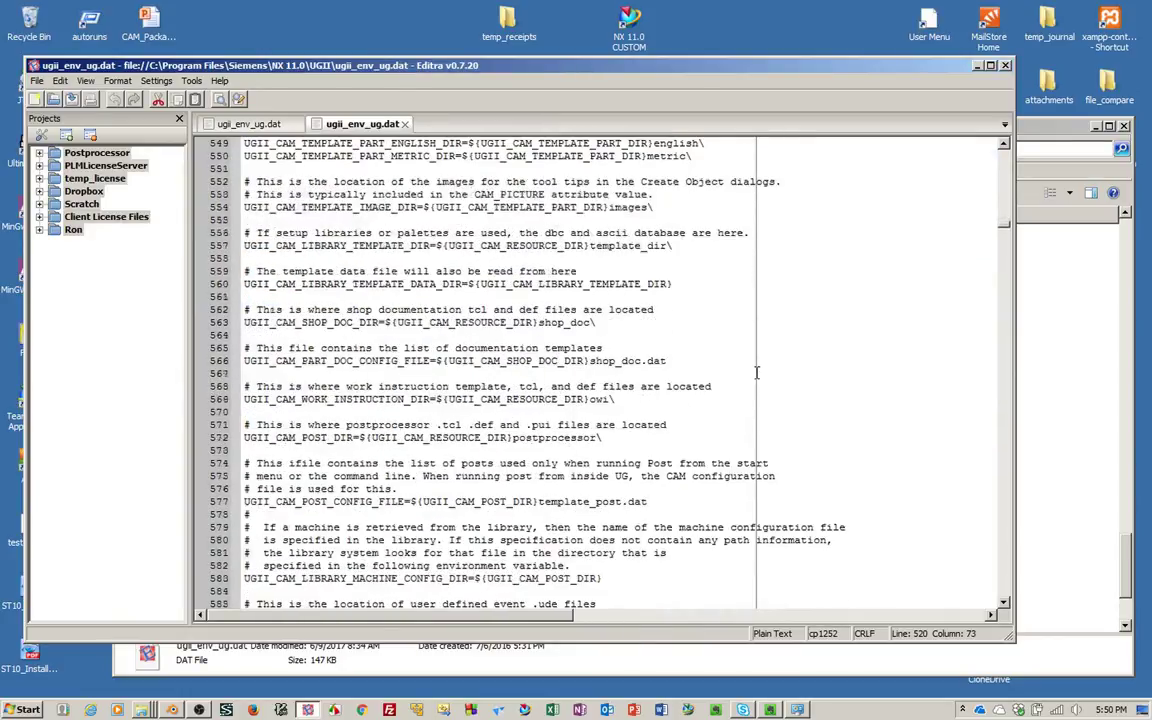
scroll(757, 373, down, 20)
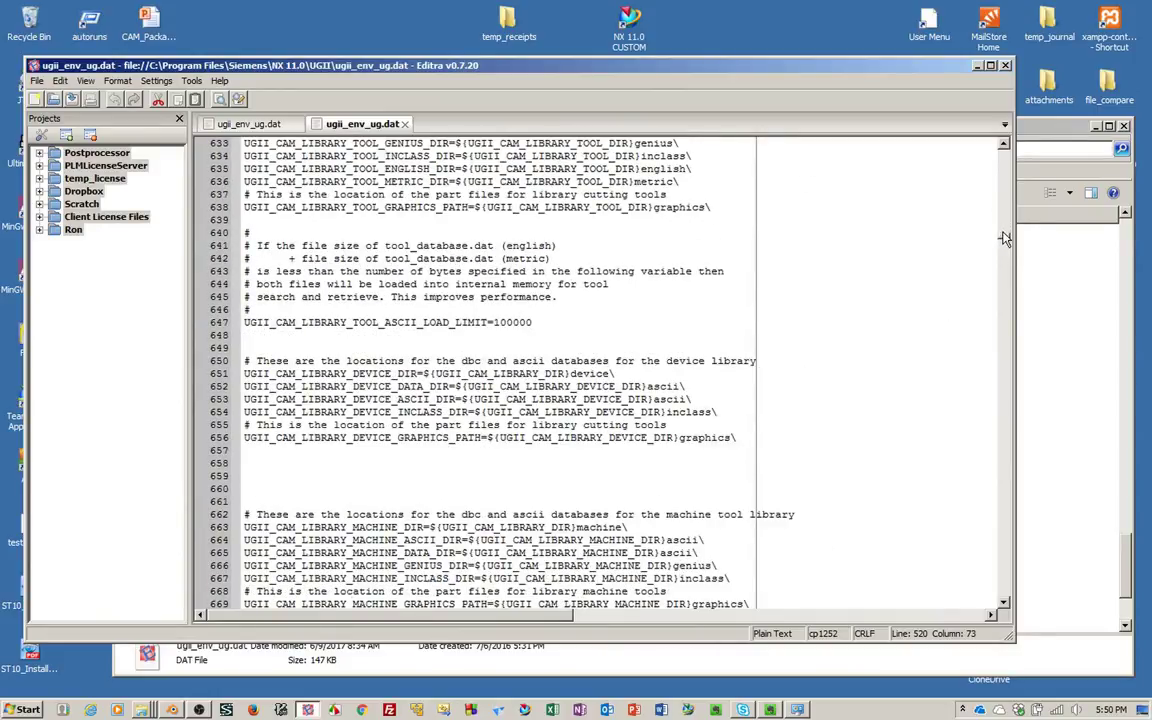
drag(1005, 238, 1015, 145)
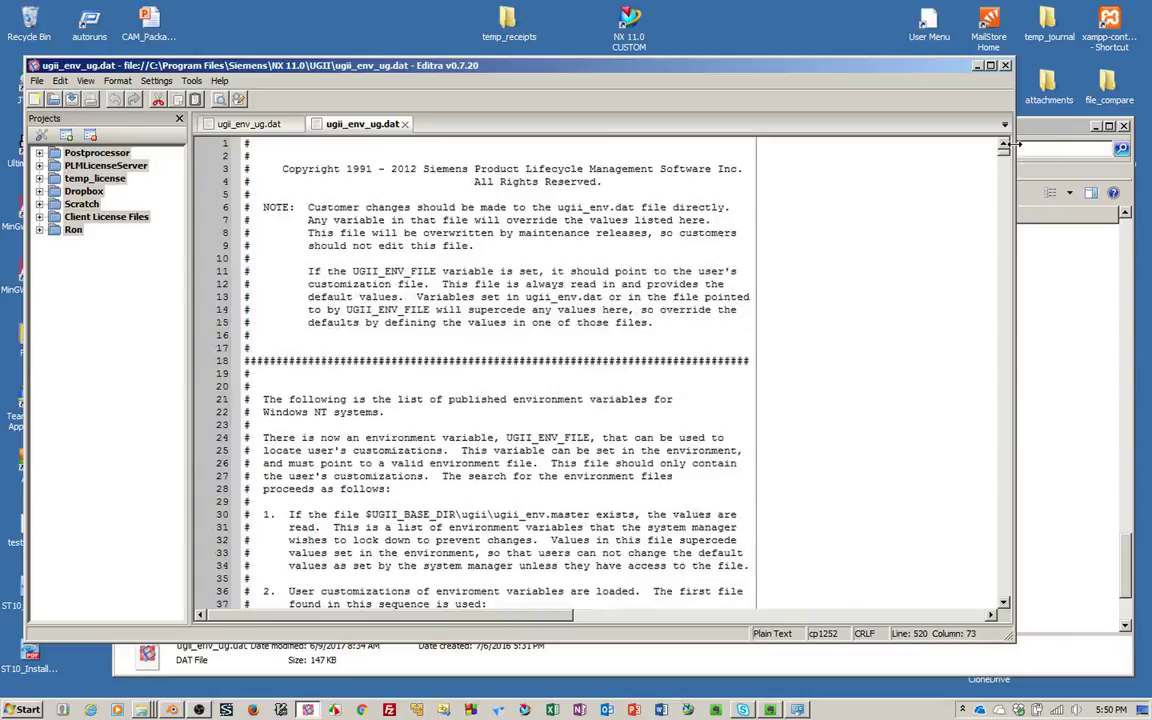
- Close the duplicate ugii_env_ug.dat document and open ugii_env.dat from the UGII folder in Editra
click(405, 124)
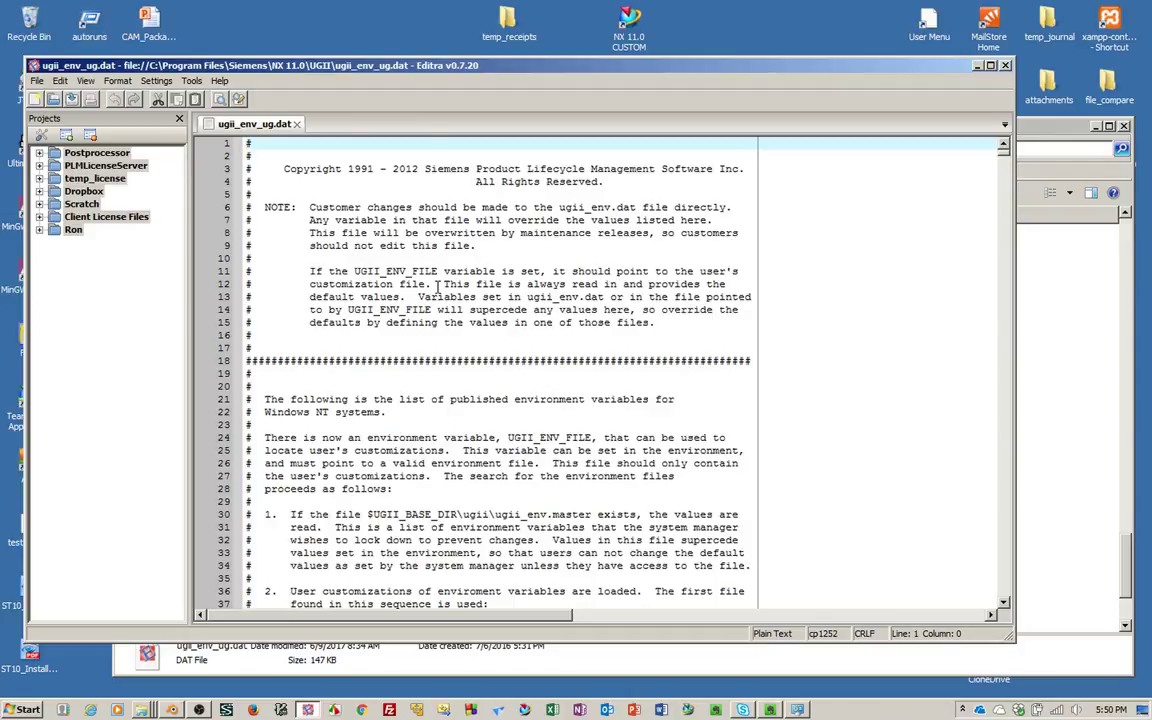
click(1020, 135)
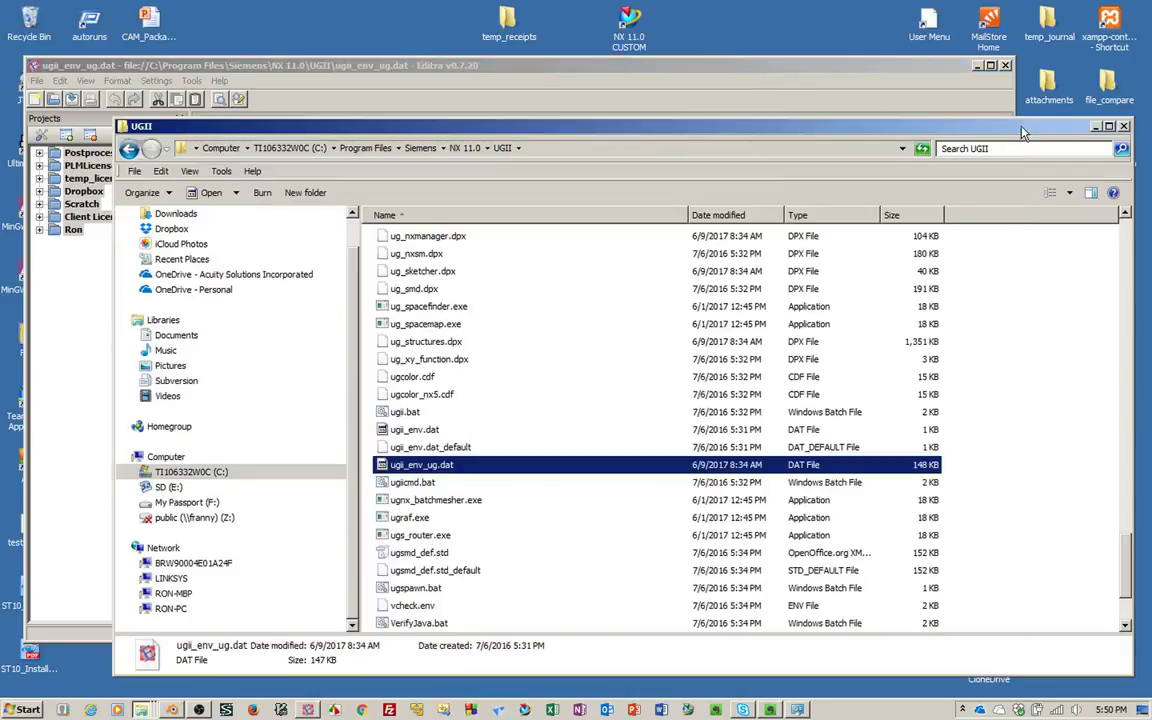
click(403, 430)
right_click(403, 430)
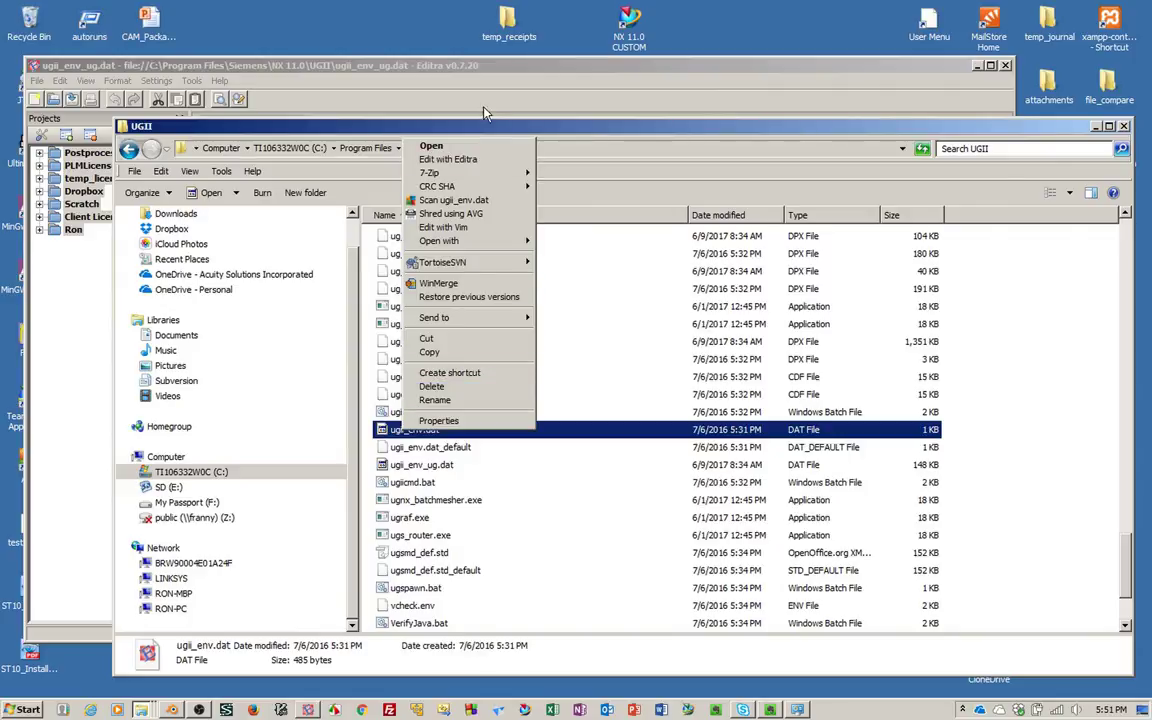
click(448, 159)
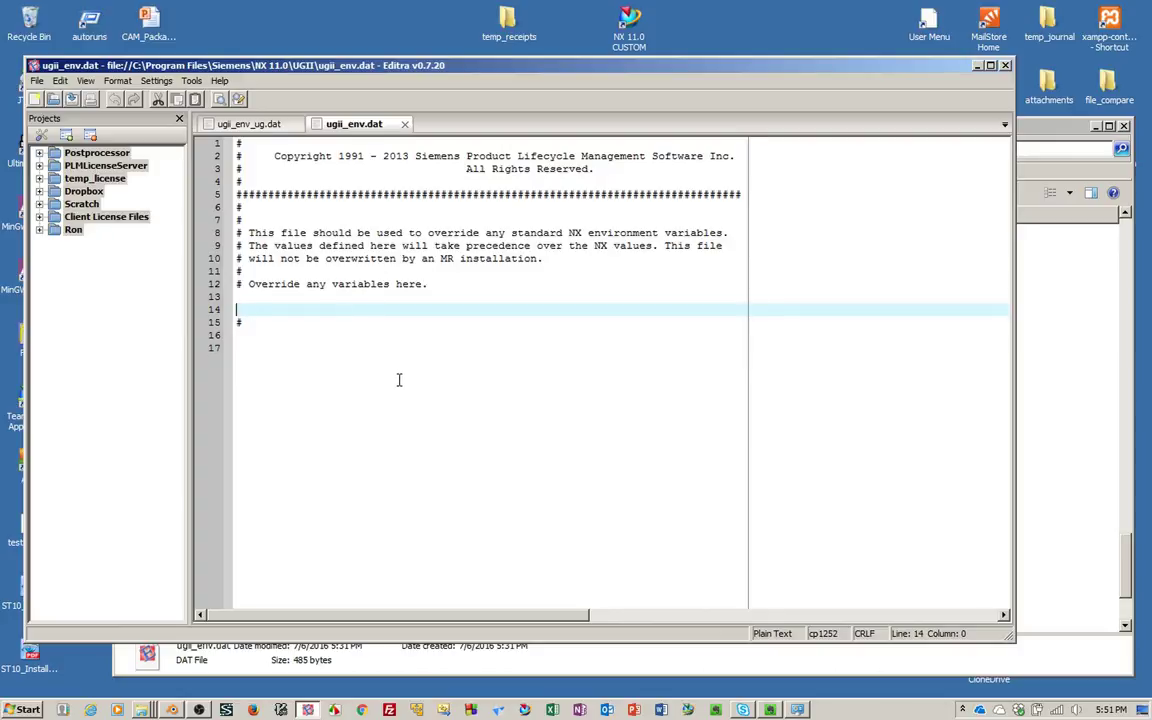
- Compare ugii_env_ug.dat with ugii_env.dat, close both documents and minimize Editra
click(285, 130)
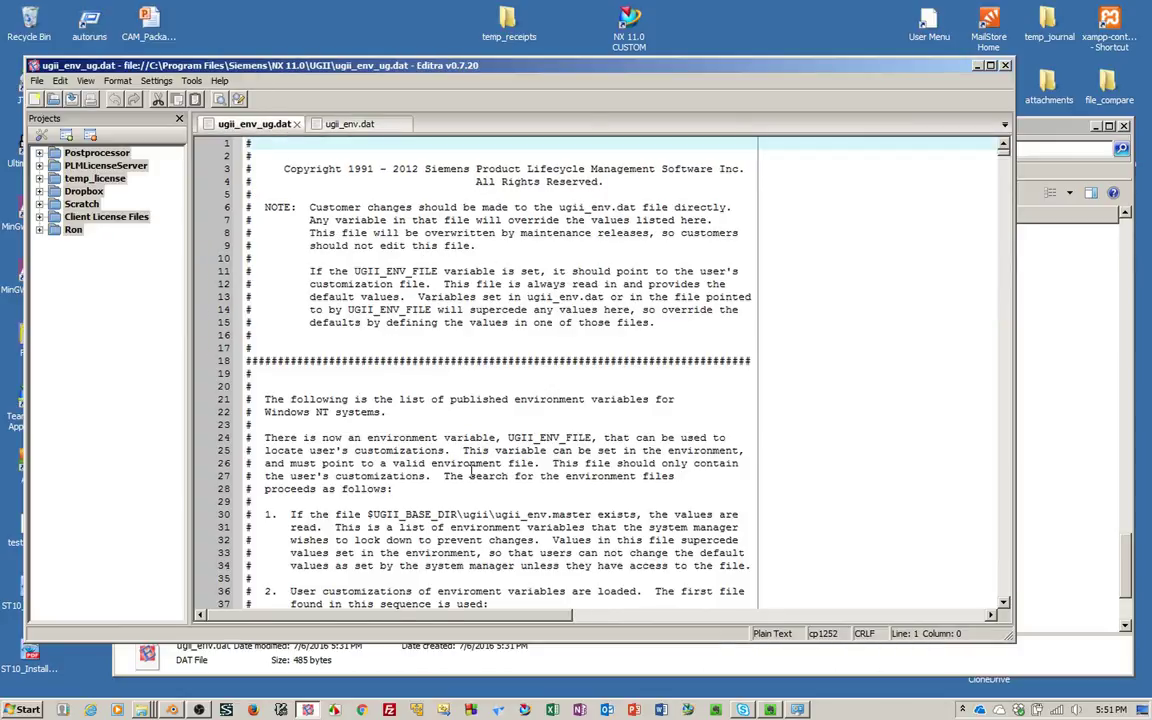
click(370, 128)
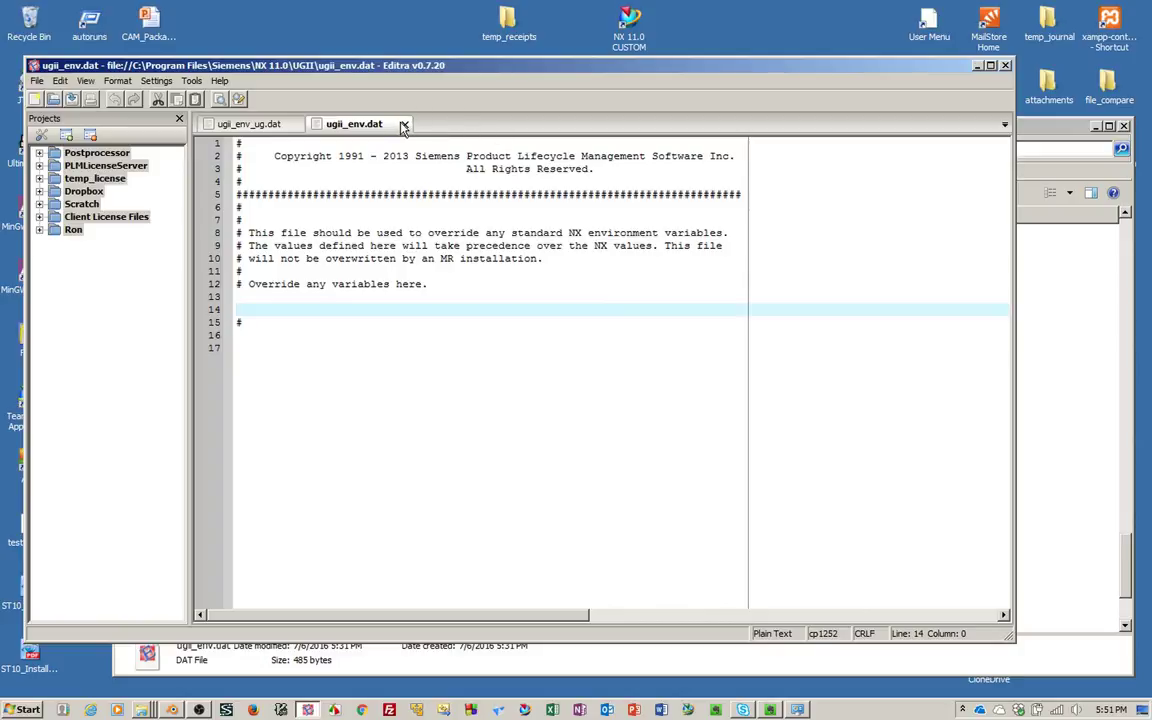
click(403, 125)
click(297, 124)
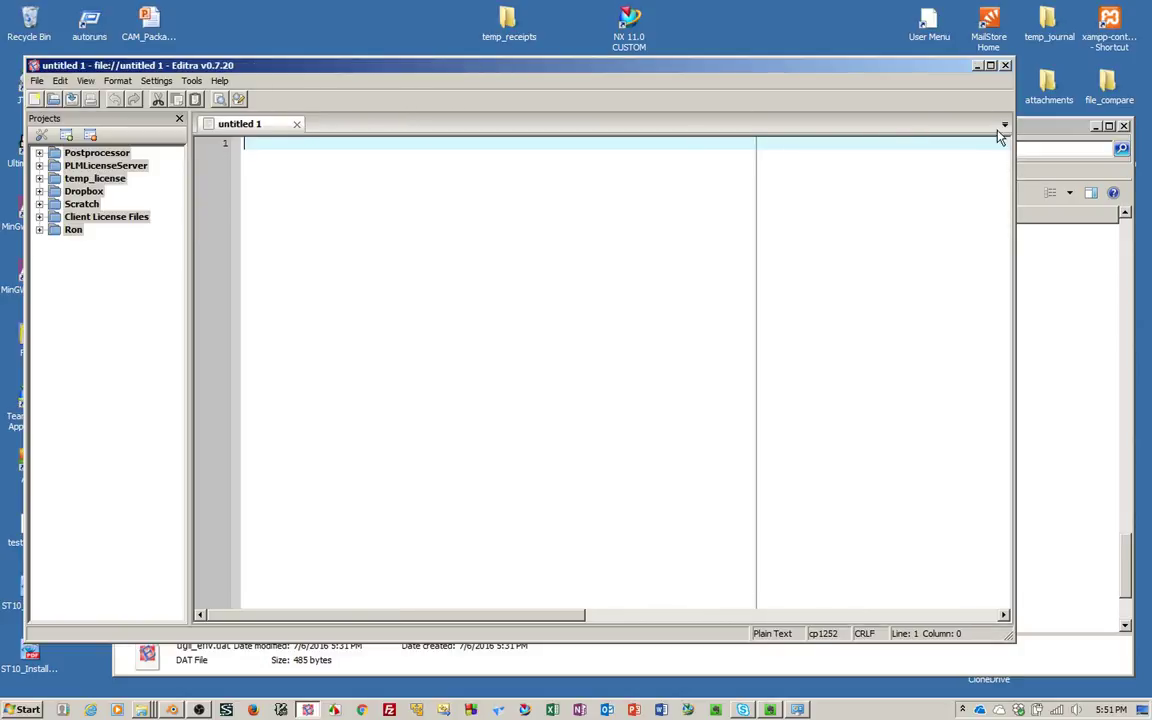
click(978, 66)
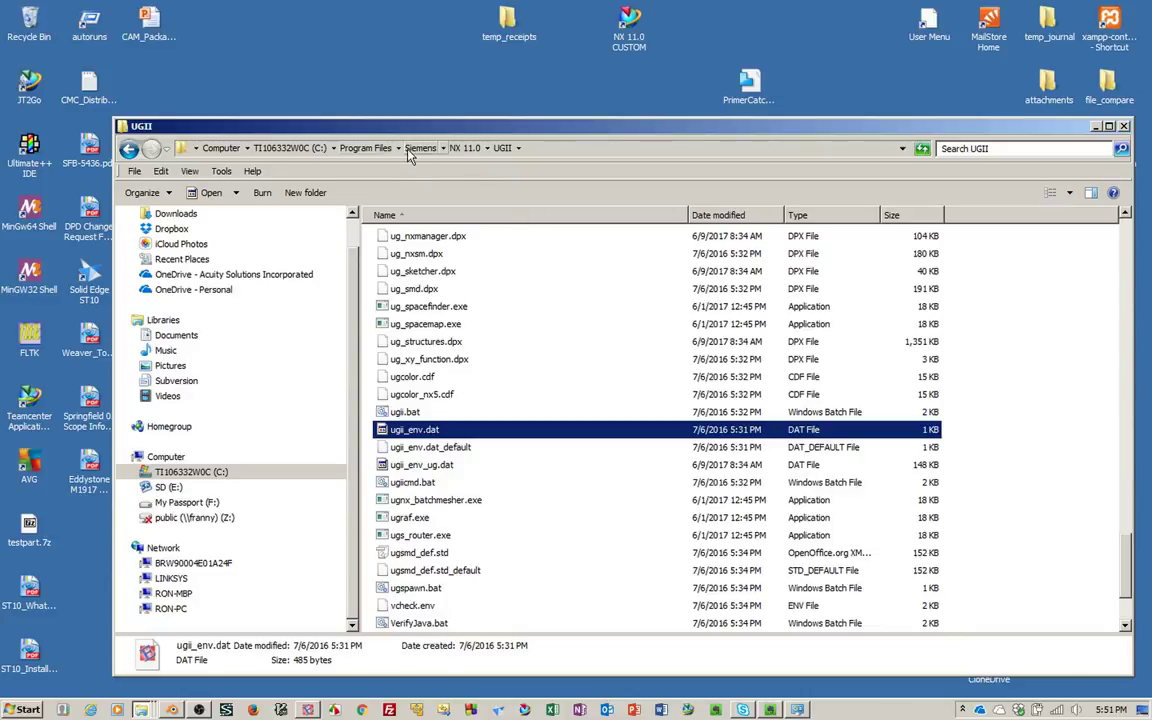
- Go to C:\NX_Data, open the NX11_Custom_old folder and copy its ugii_env.dat file
click(290, 148)
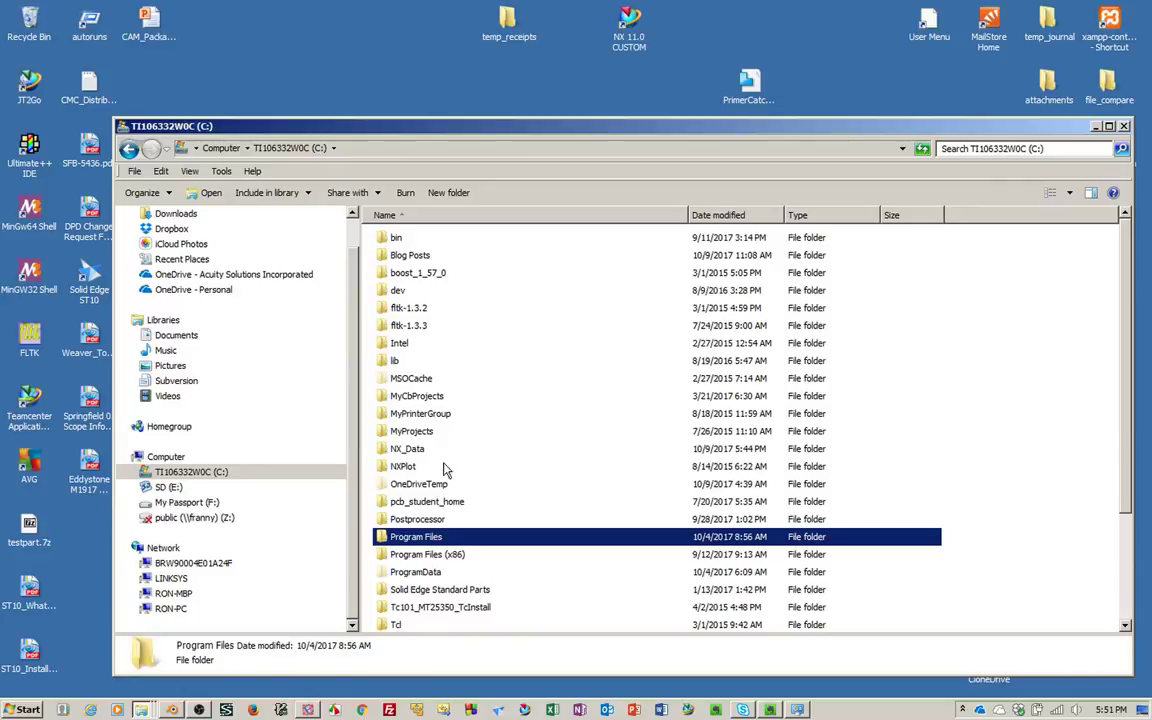
double_click(410, 450)
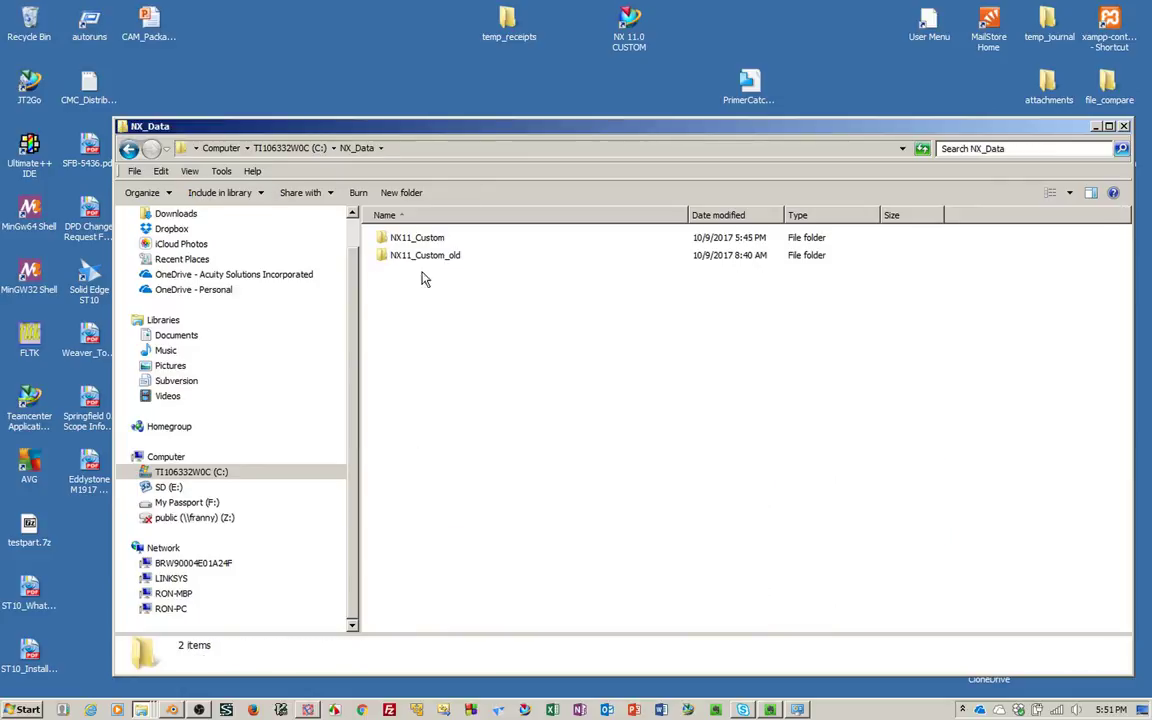
click(414, 241)
double_click(414, 241)
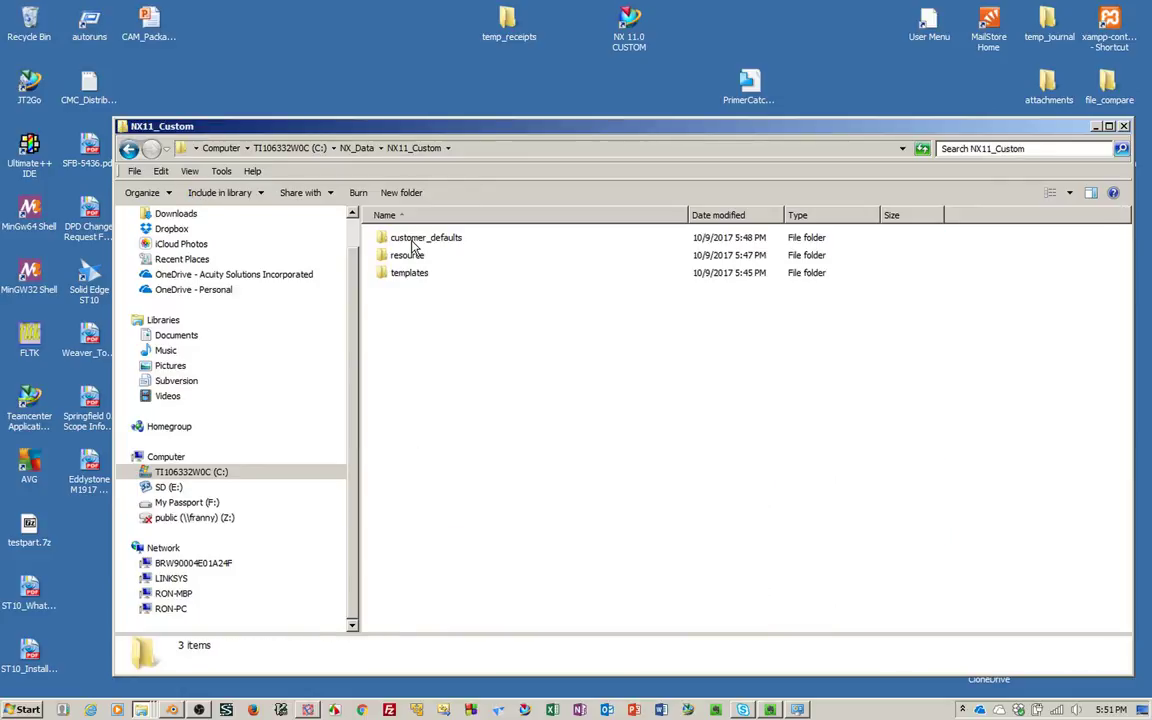
click(357, 148)
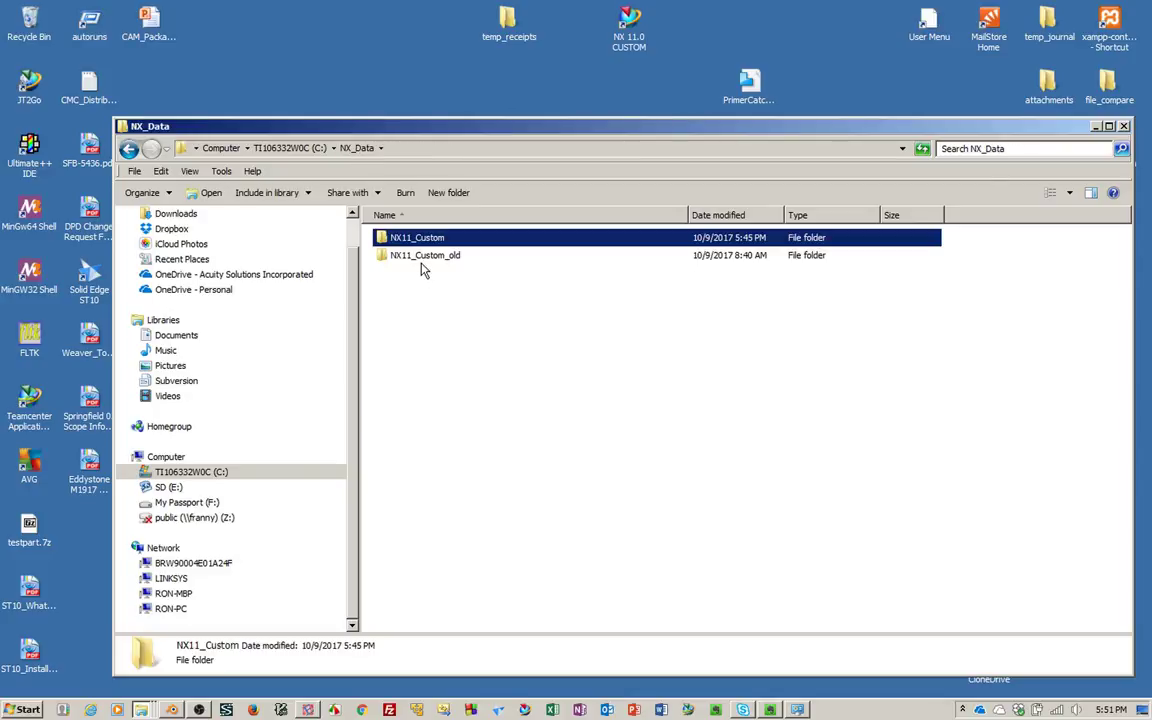
double_click(432, 265)
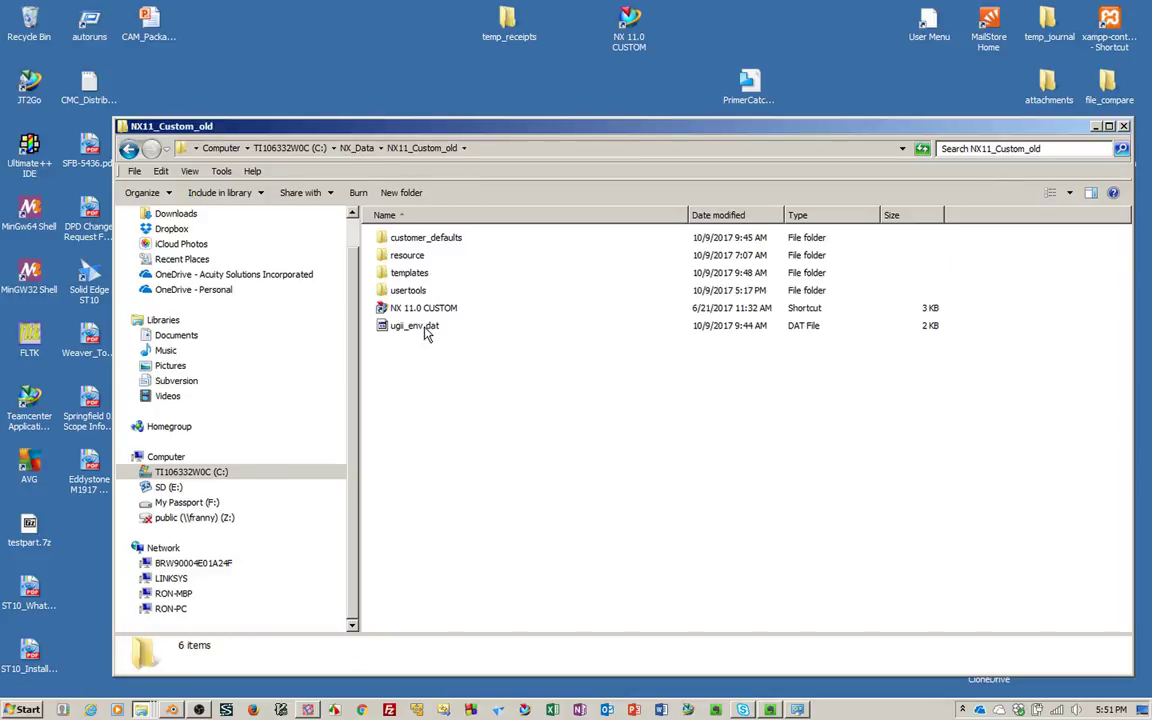
right_click(424, 330)
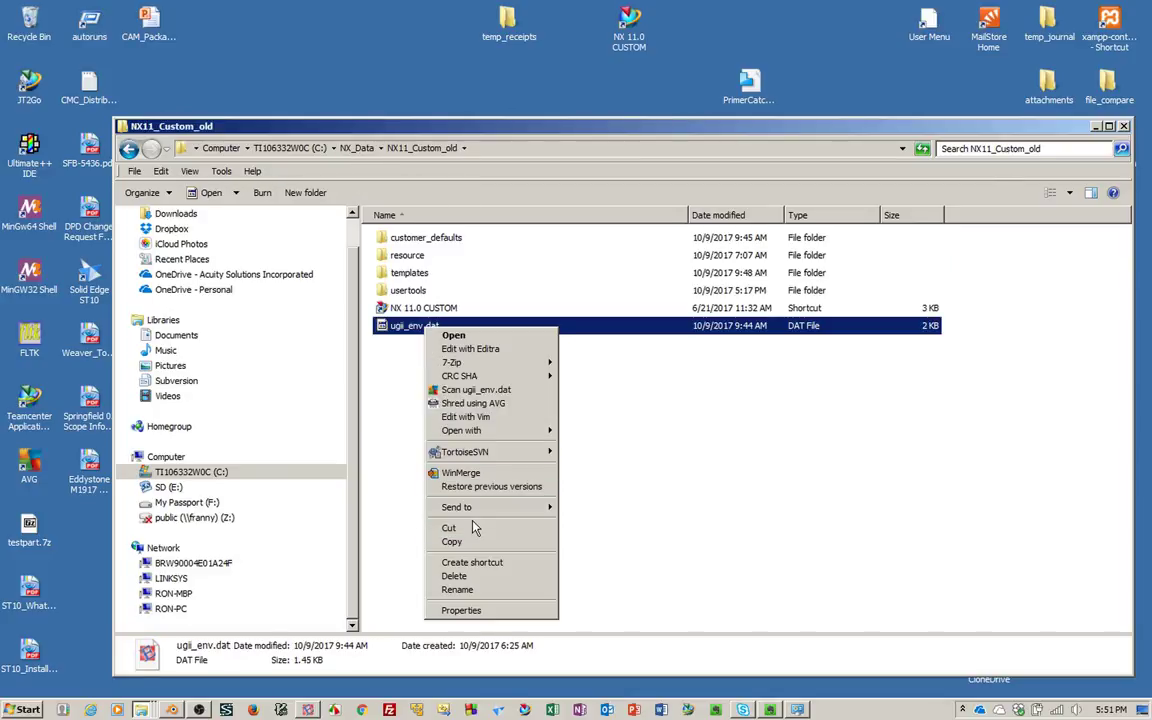
click(452, 542)
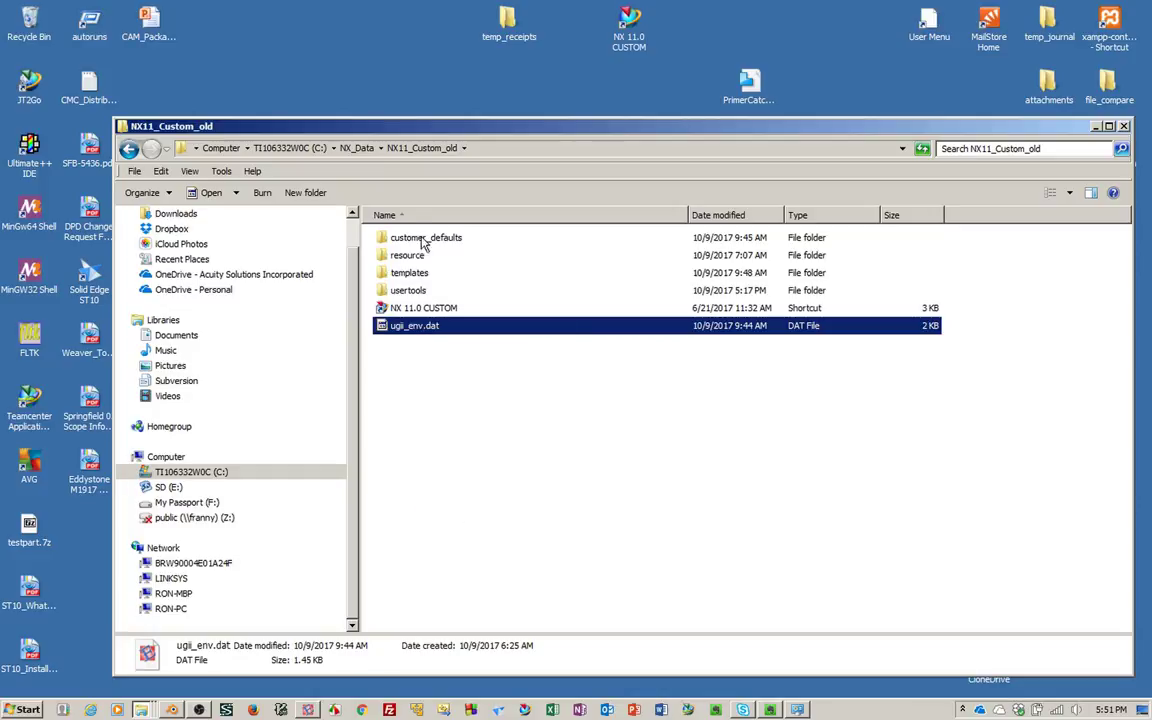
- Paste the copied ugii_env.dat file into the NX11_Custom folder under NX_Data
click(370, 152)
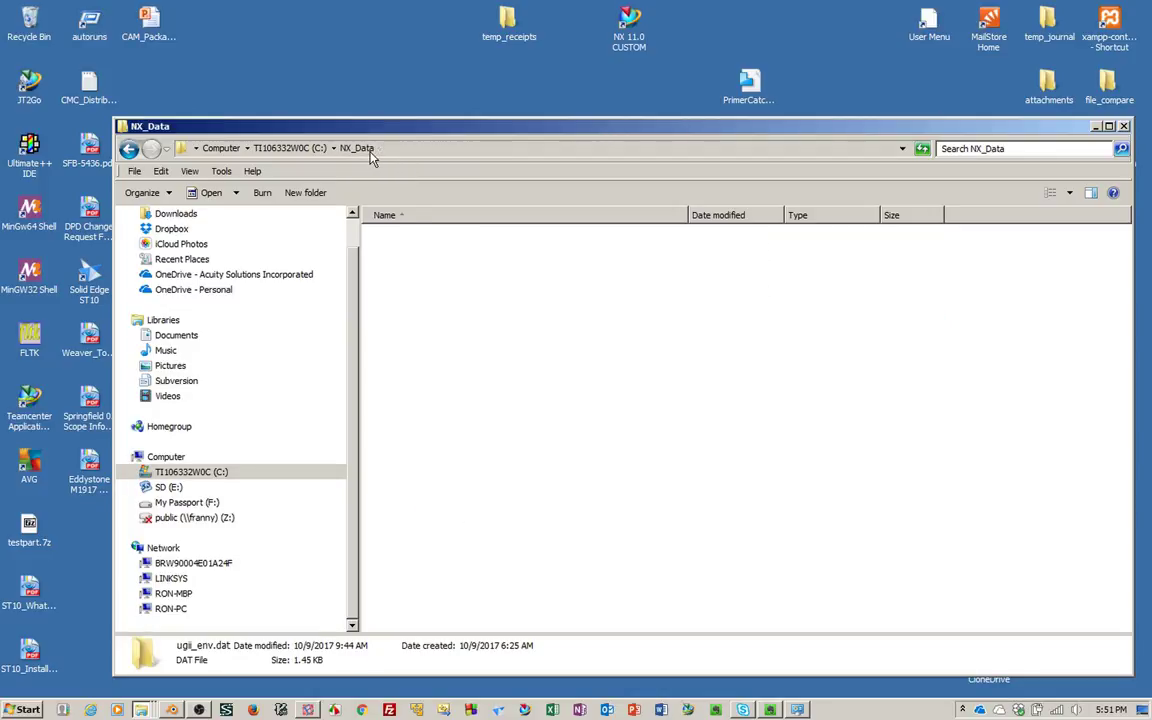
double_click(434, 240)
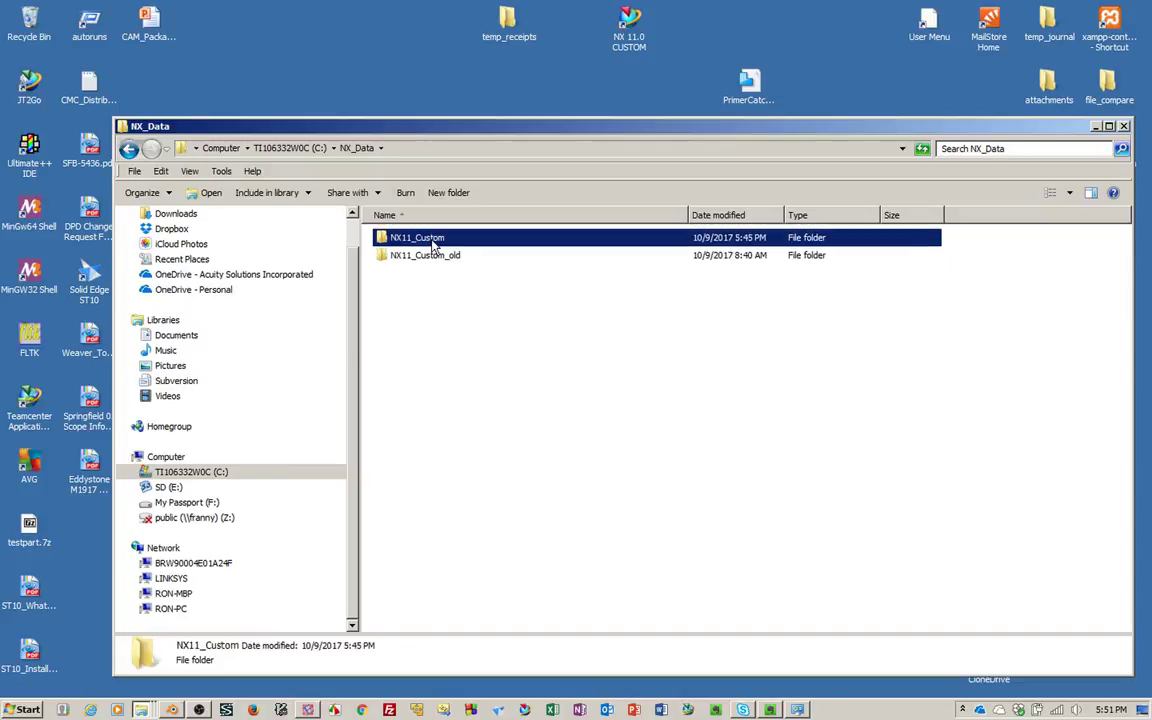
right_click(465, 357)
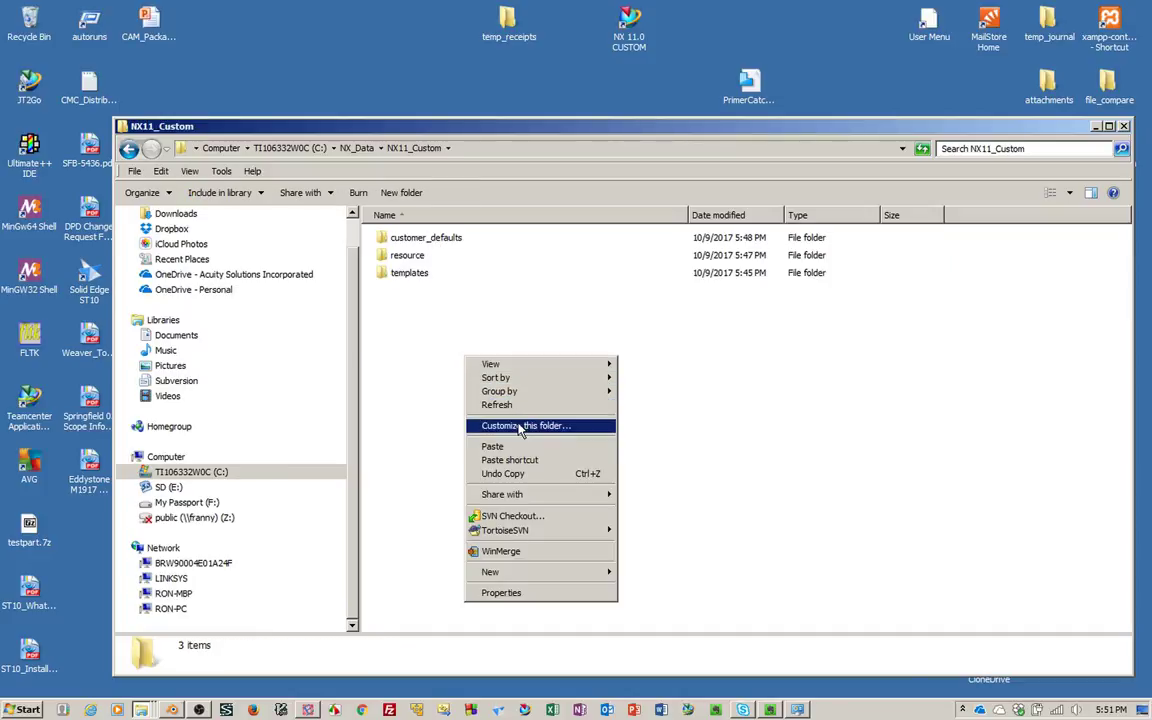
click(492, 446)
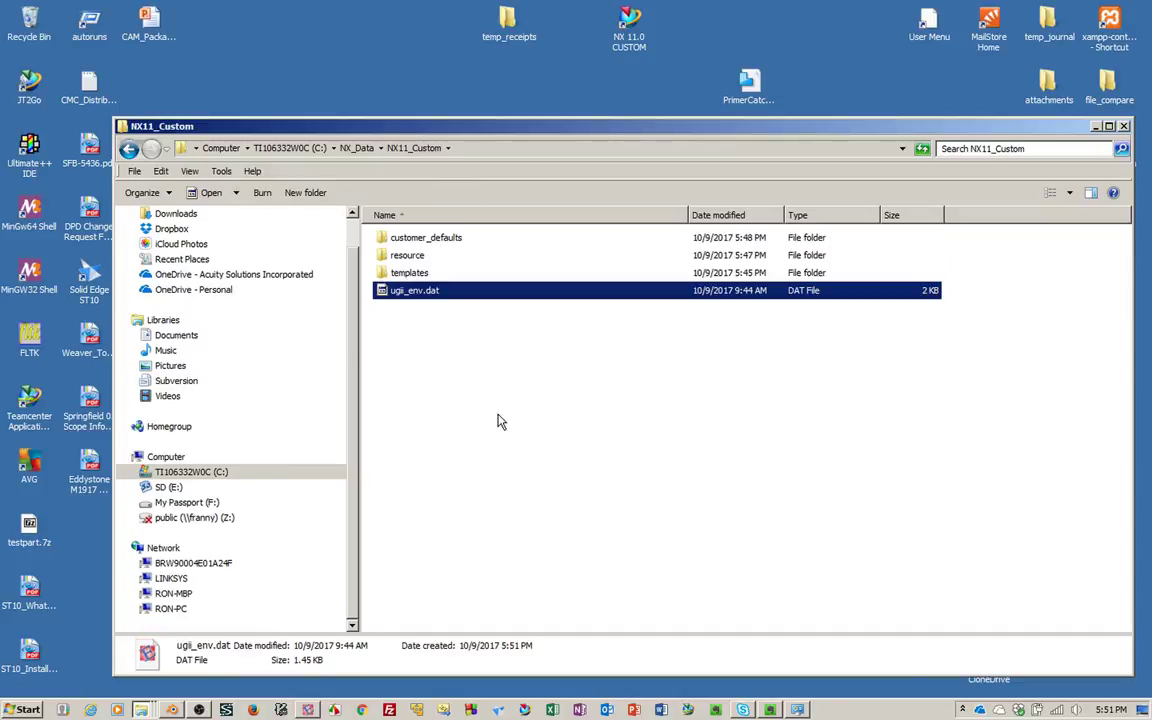
click(459, 362)
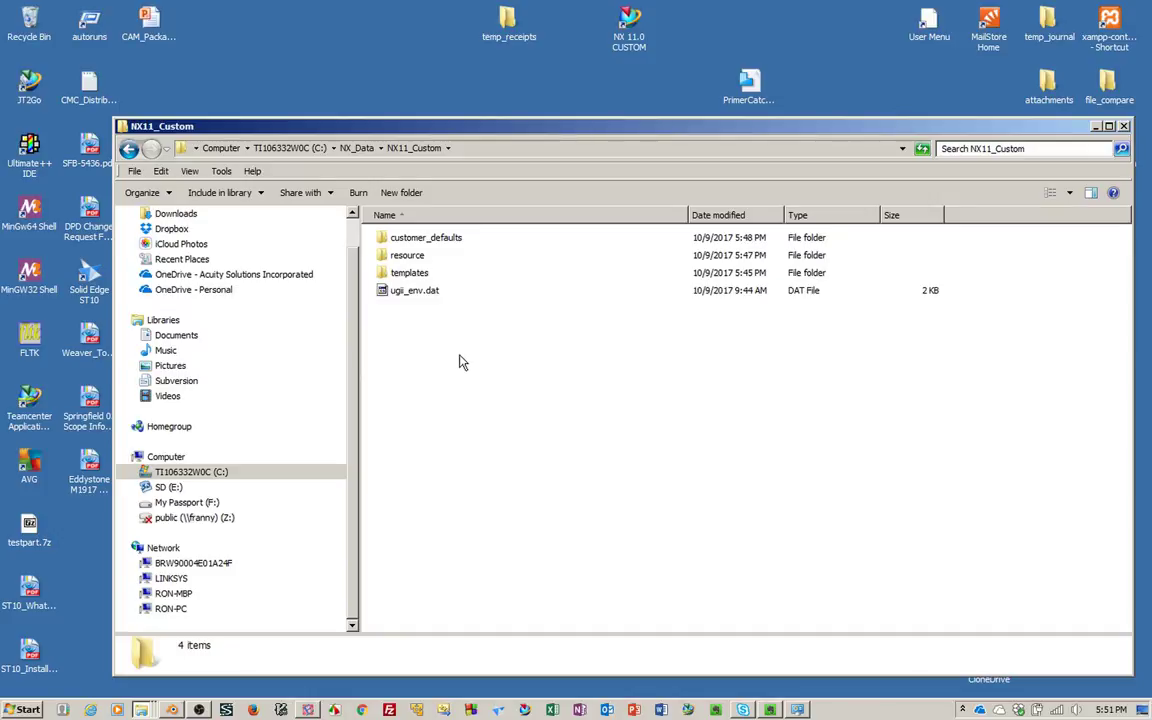
- Open NX11_Custom's ugii_env.dat in Editra, review its resource, template, tool library and user defaults path overrides, and return to the folder
right_click(425, 292)
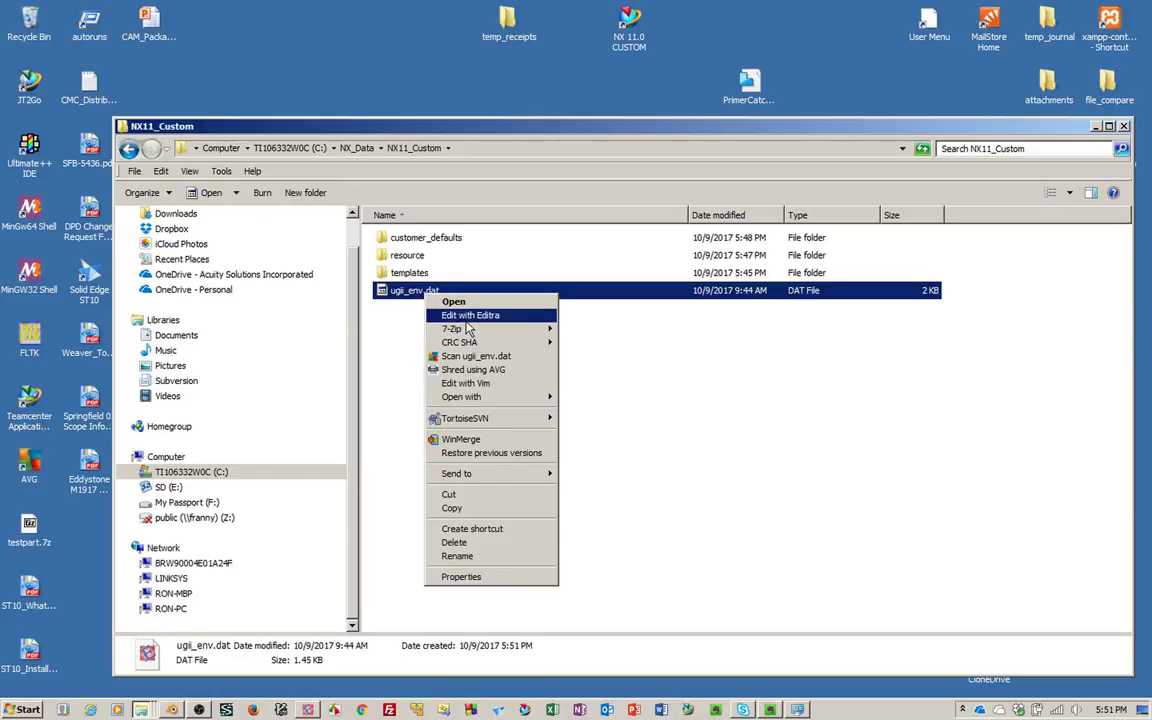
click(468, 315)
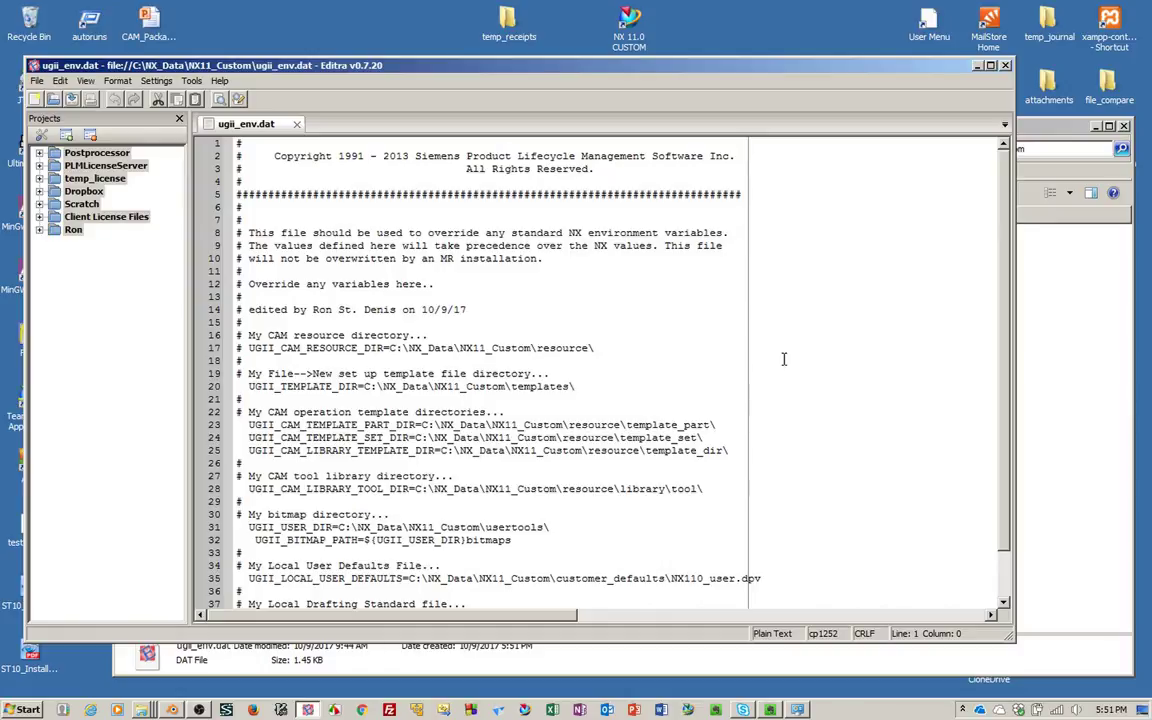
click(684, 347)
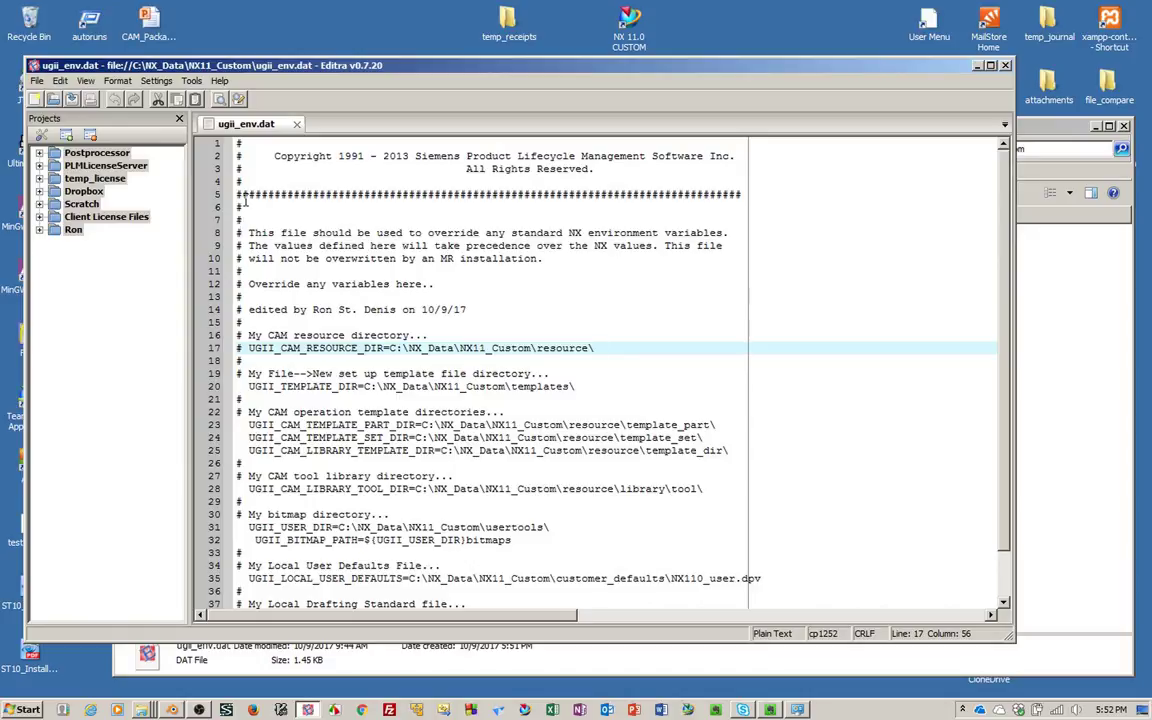
scroll(488, 343, down, 2)
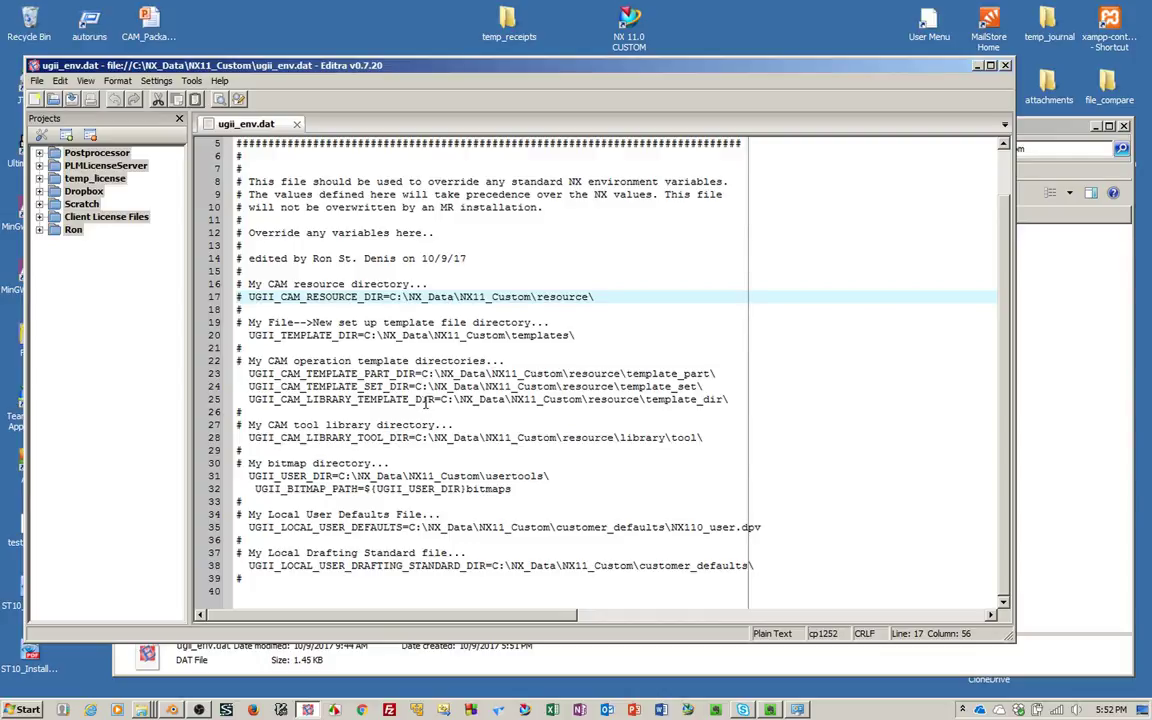
click(352, 437)
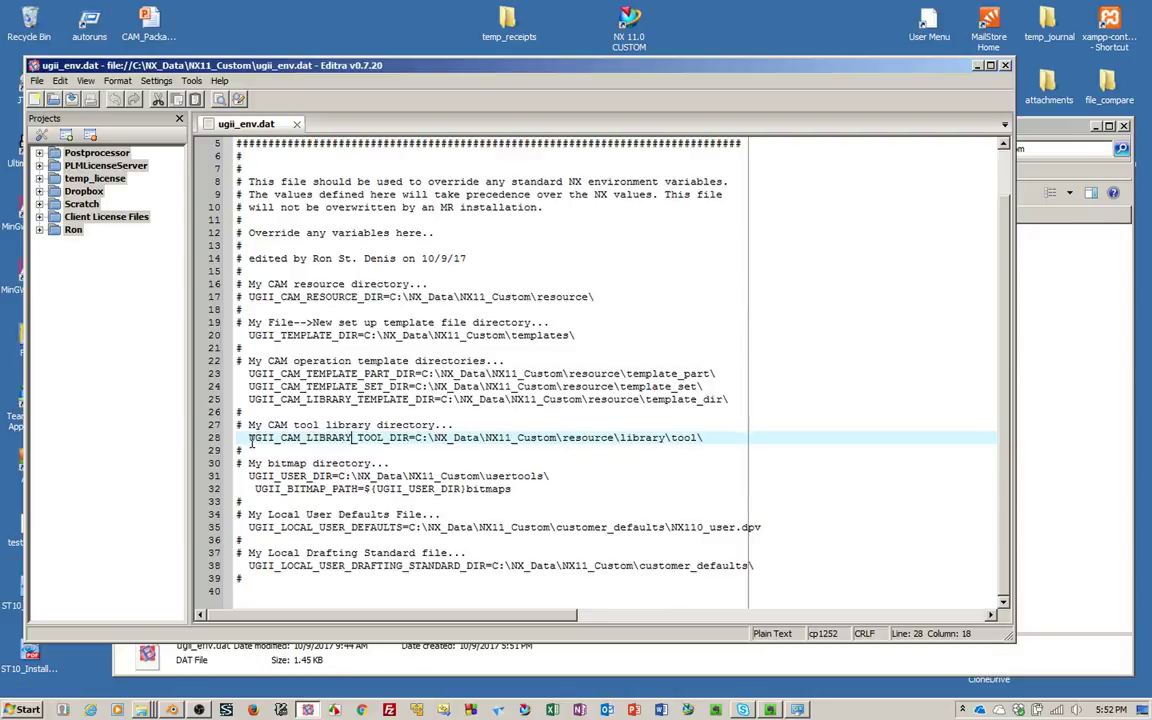
drag(250, 443, 410, 443)
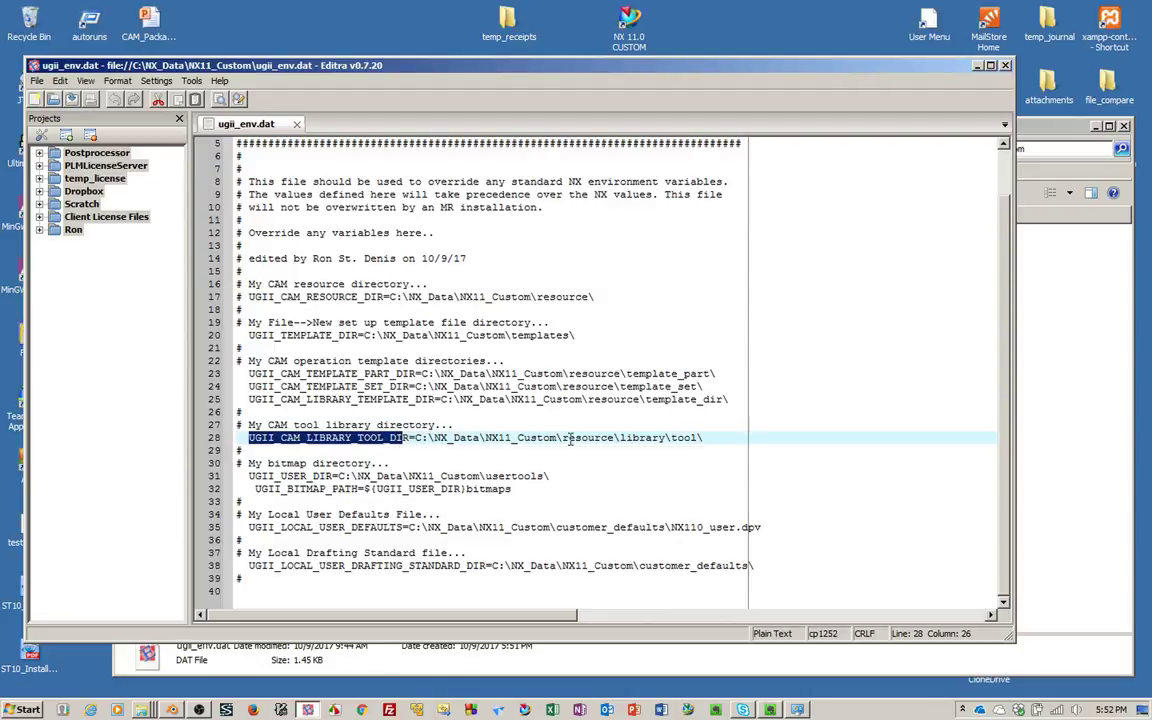
click(394, 527)
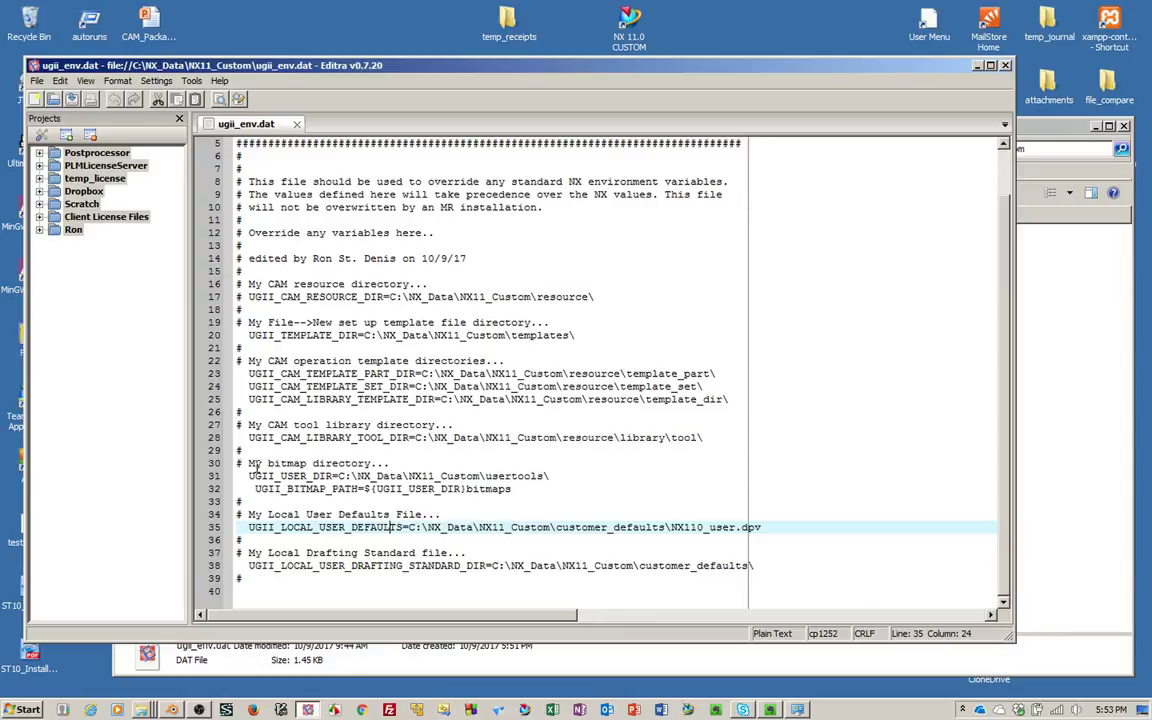
click(269, 338)
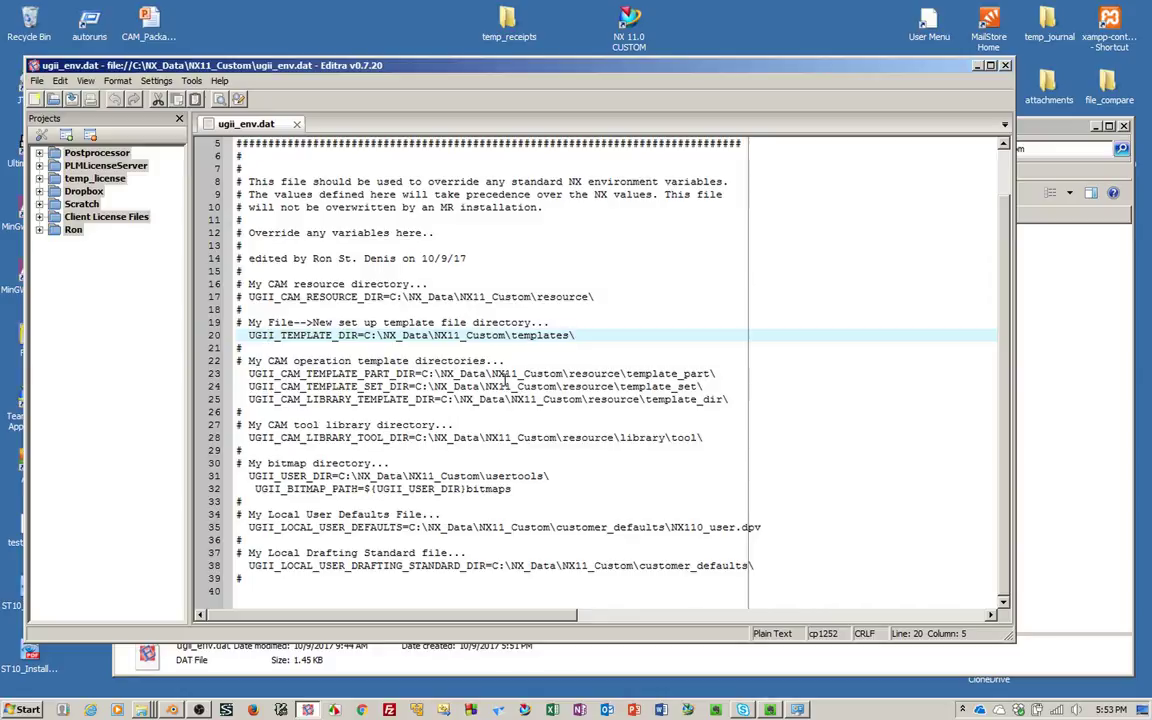
click(503, 374)
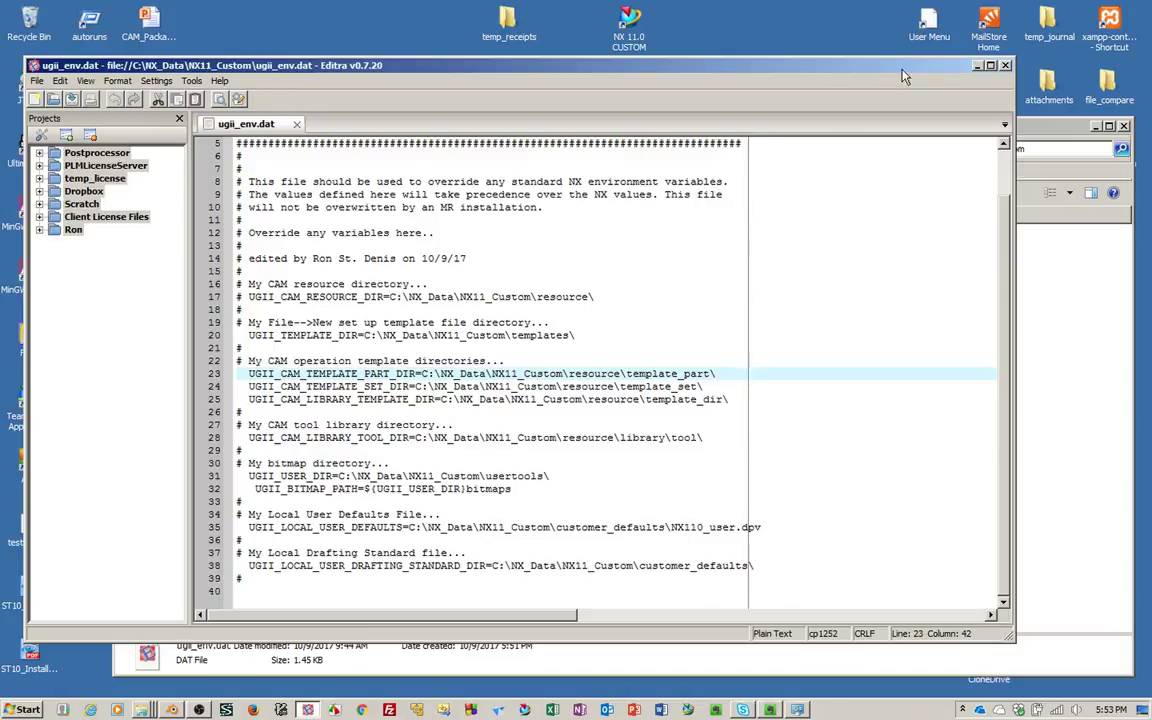
click(977, 66)
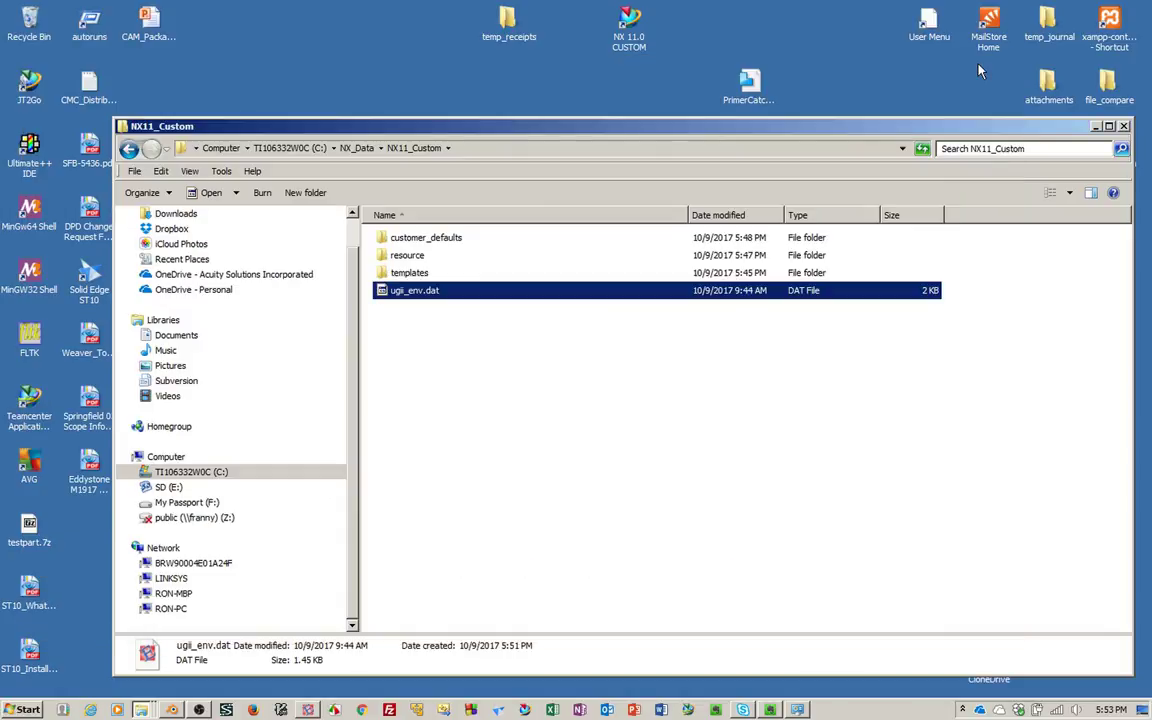
click(566, 312)
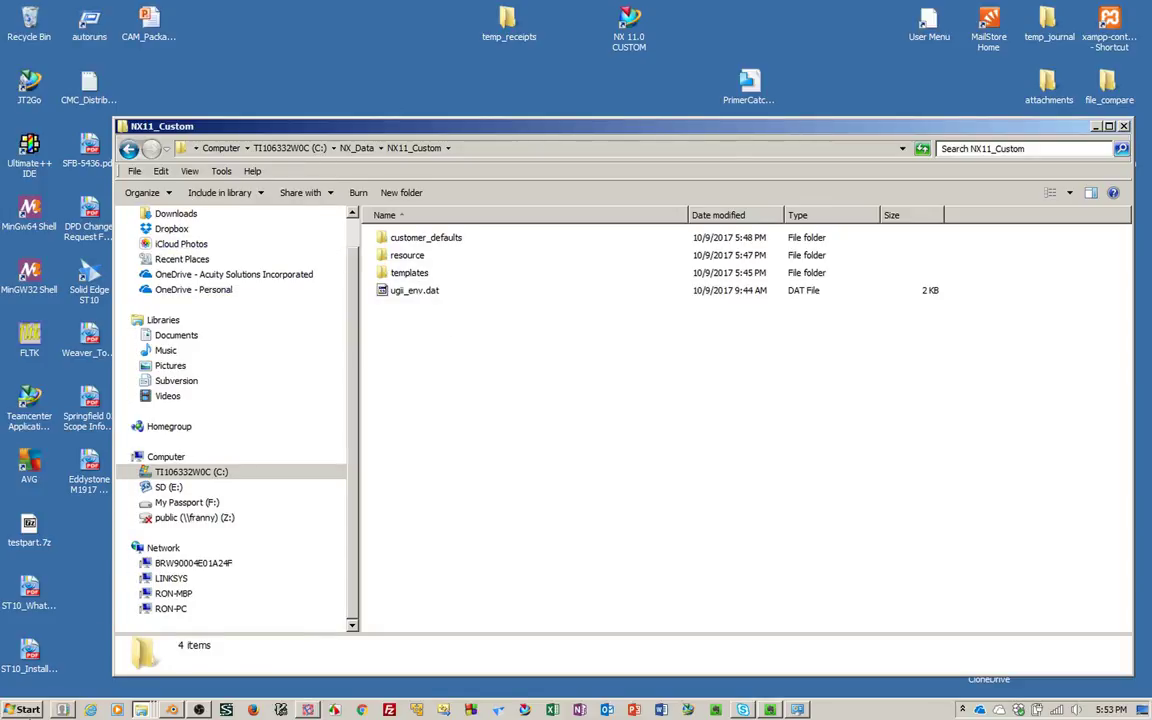
- Create a desktop shortcut to NX 11.0 from the Siemens NX 11.0 program group
click(10, 711)
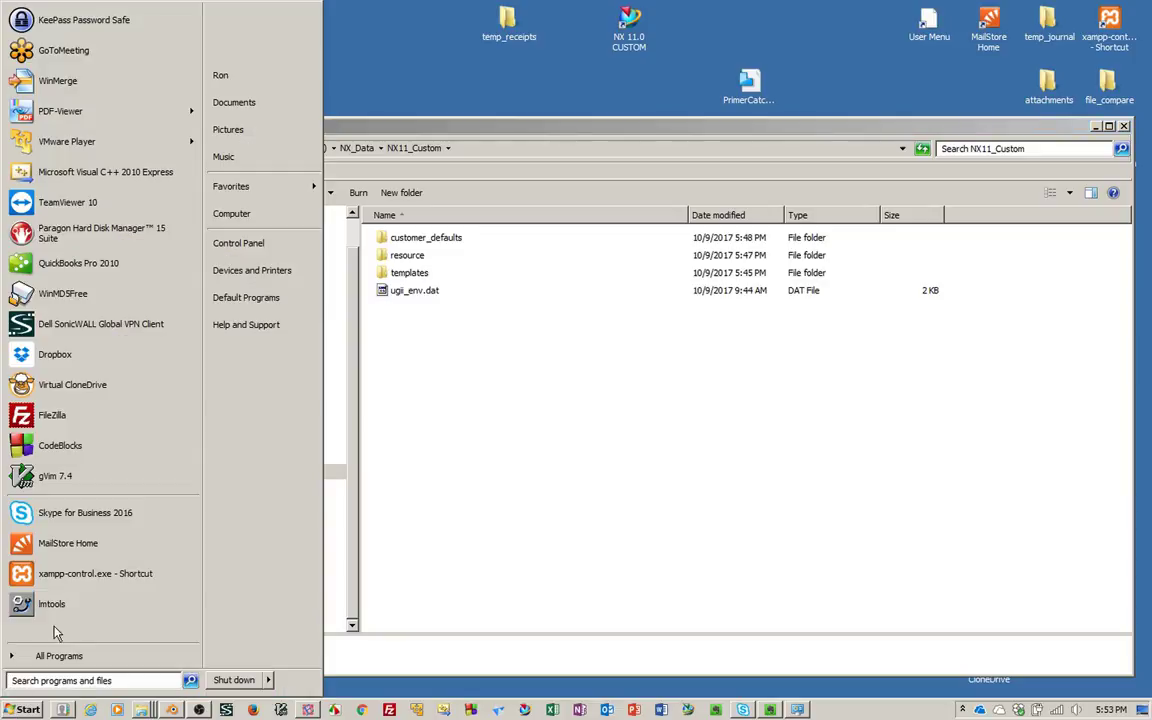
click(81, 656)
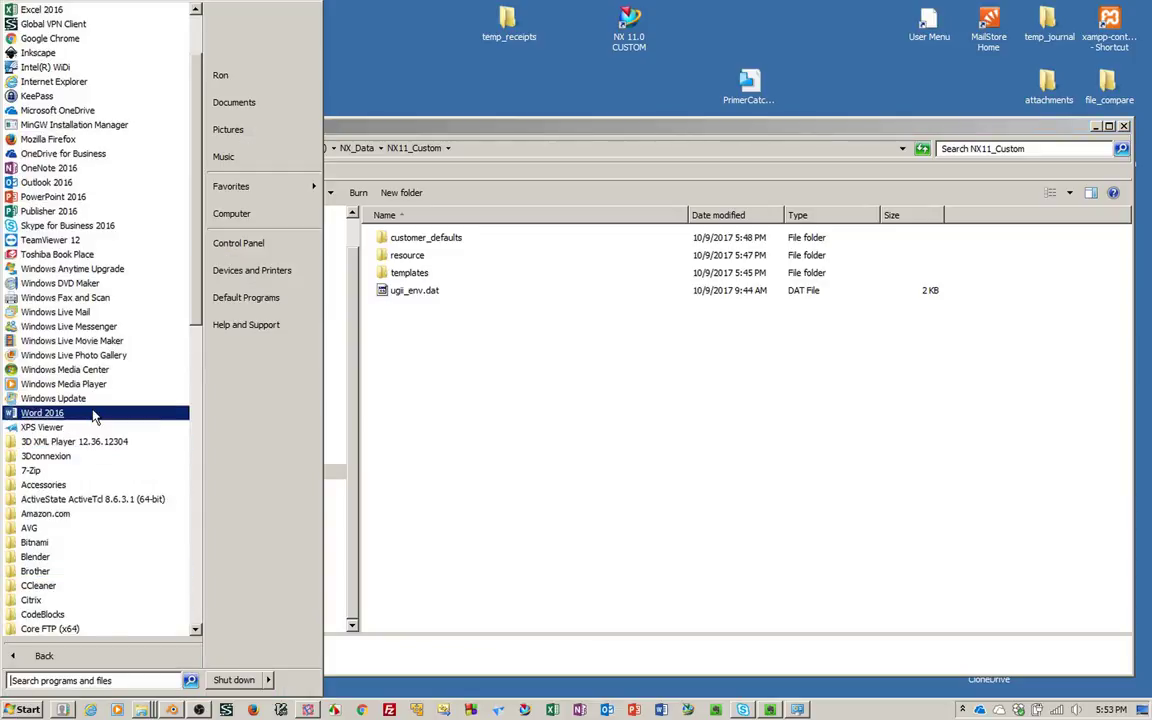
scroll(103, 430, down, 9)
scroll(107, 433, down, 8)
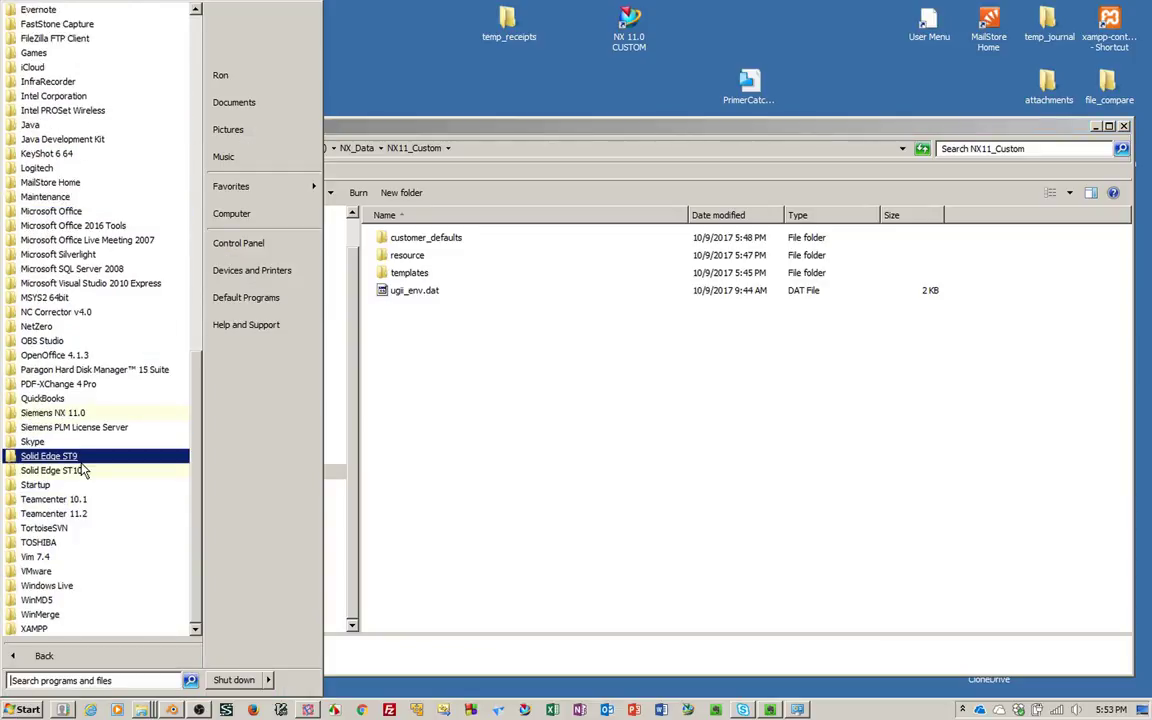
click(70, 414)
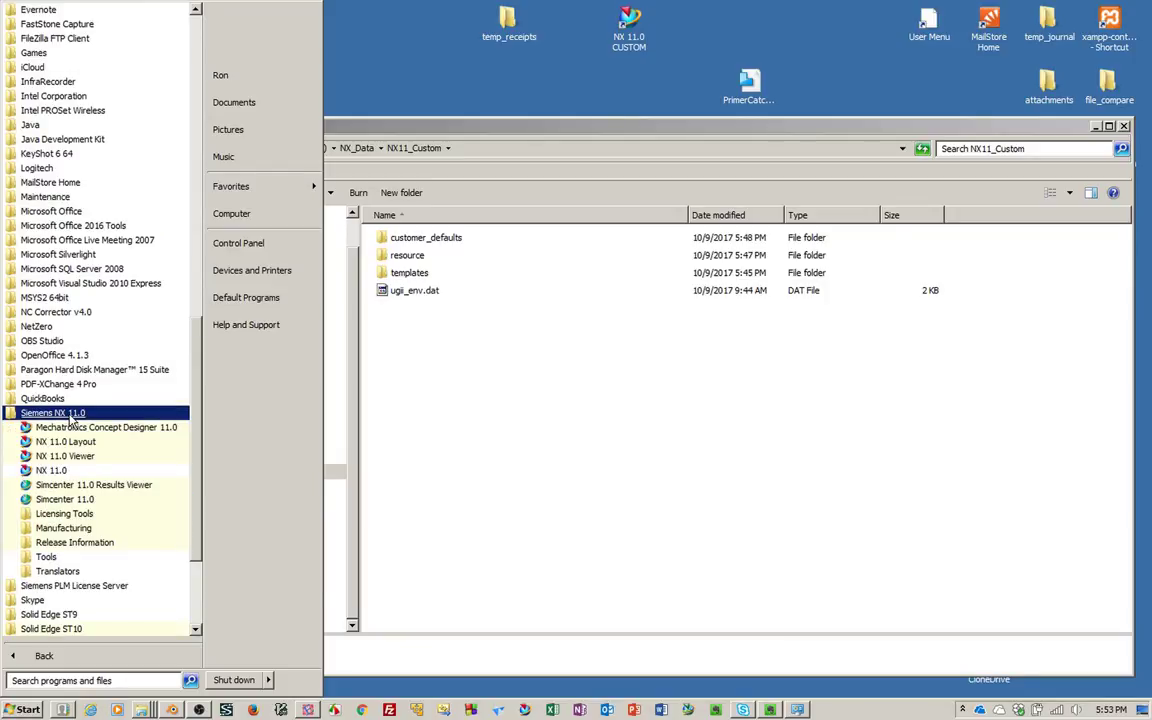
right_click(43, 471)
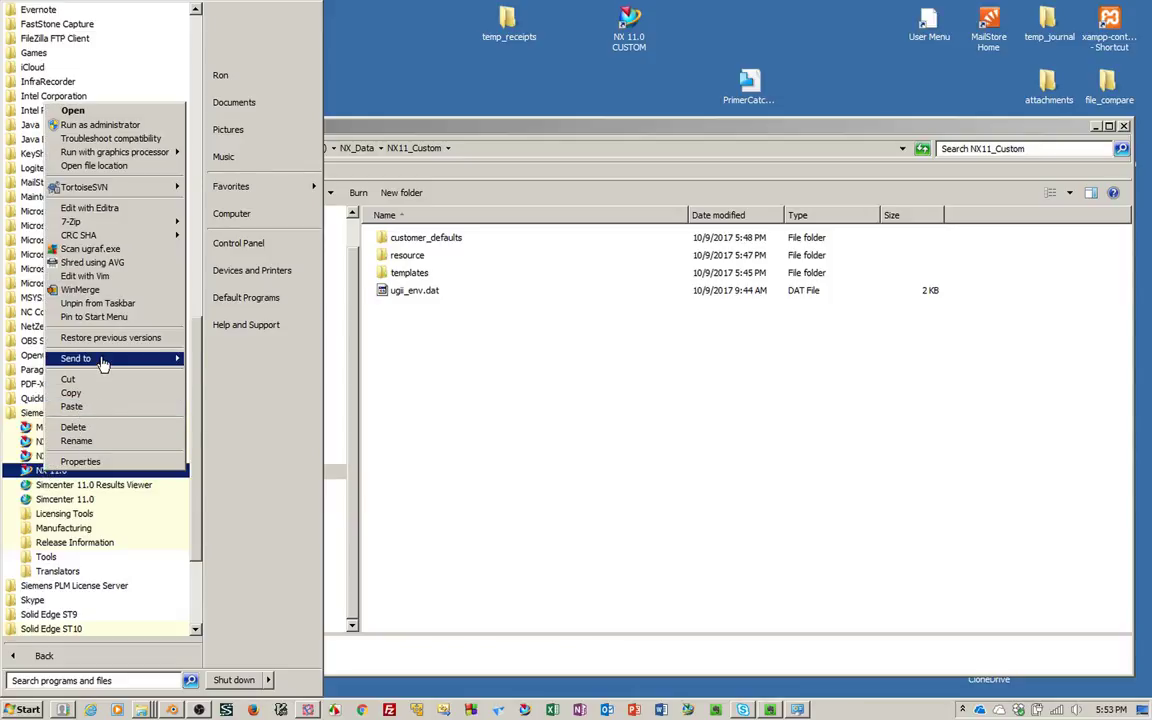
mouse_move(100, 358)
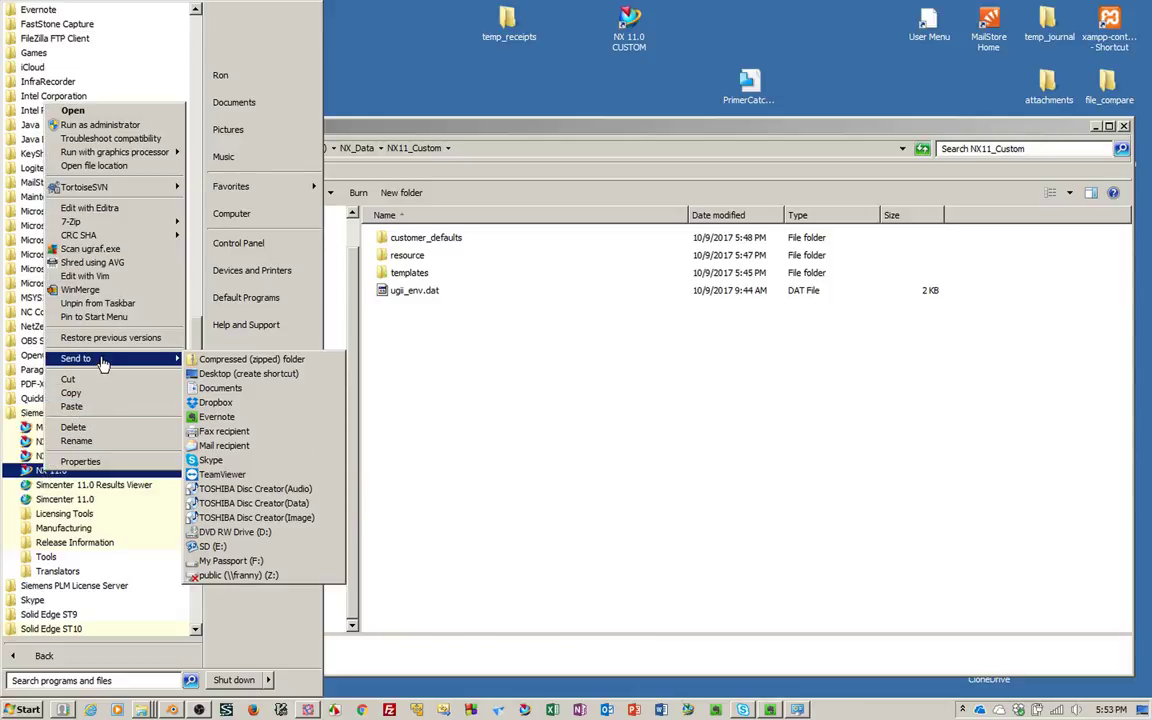
click(240, 374)
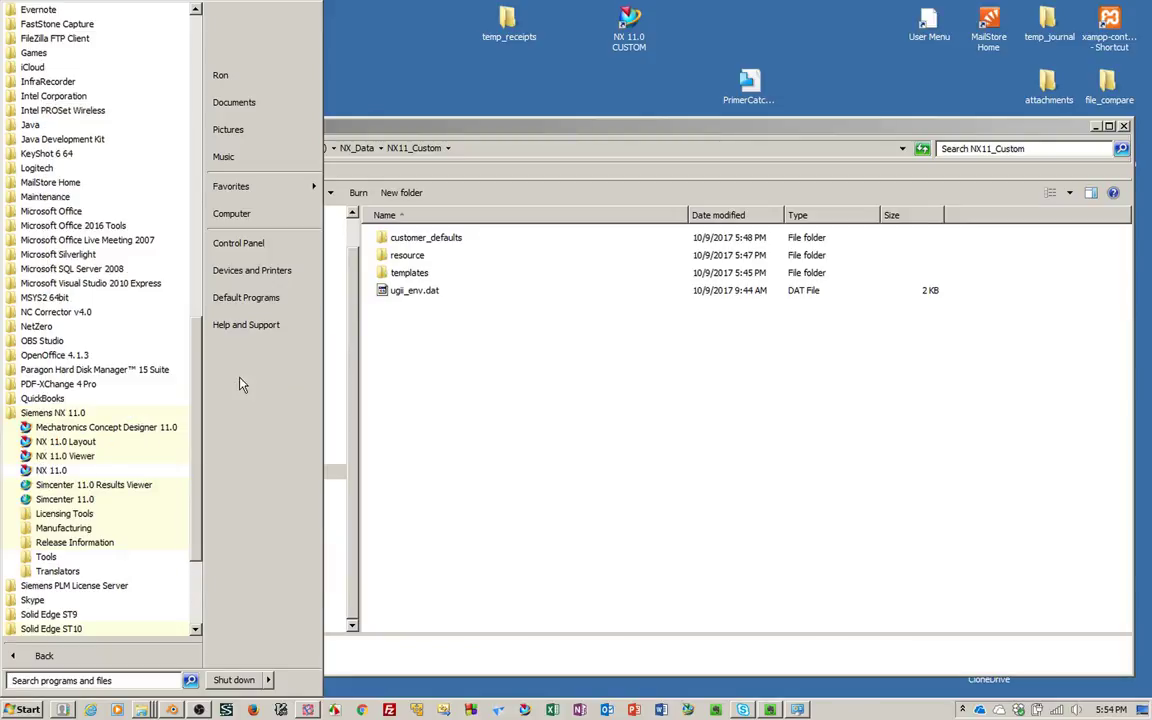
click(430, 84)
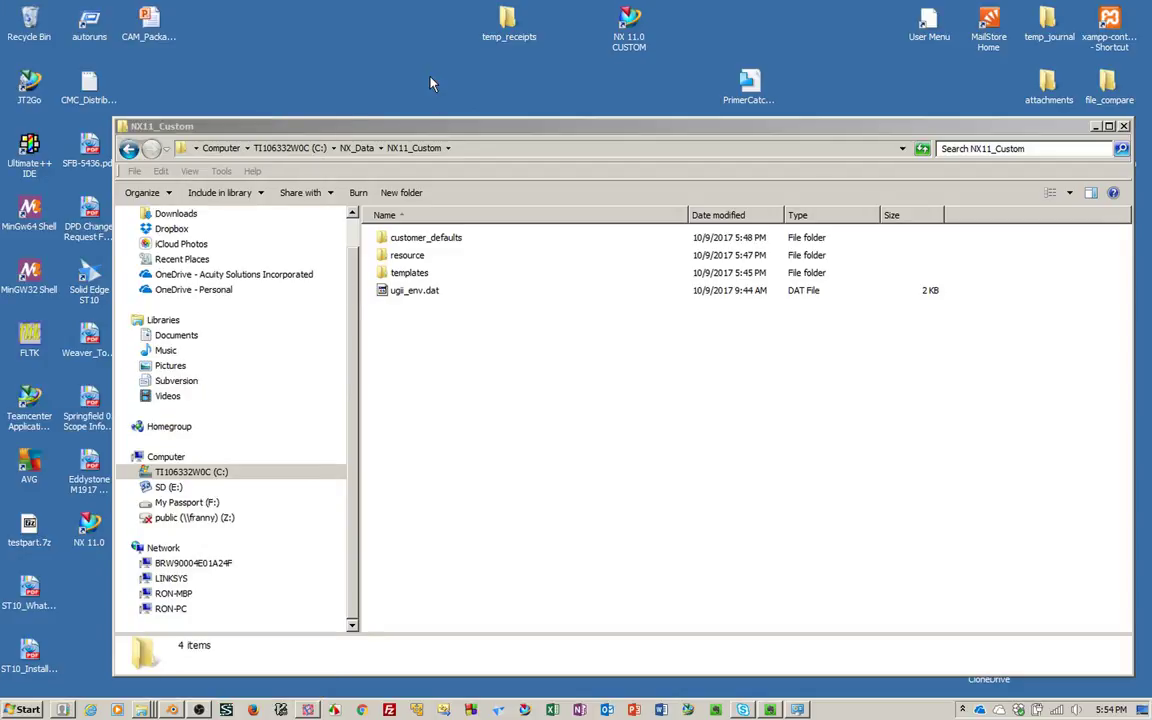
- Move the NX 11.0 desktop shortcut next to the temp_receipts folder and copy the NX11_Custom folder's path
click(88, 535)
drag(88, 535, 372, 38)
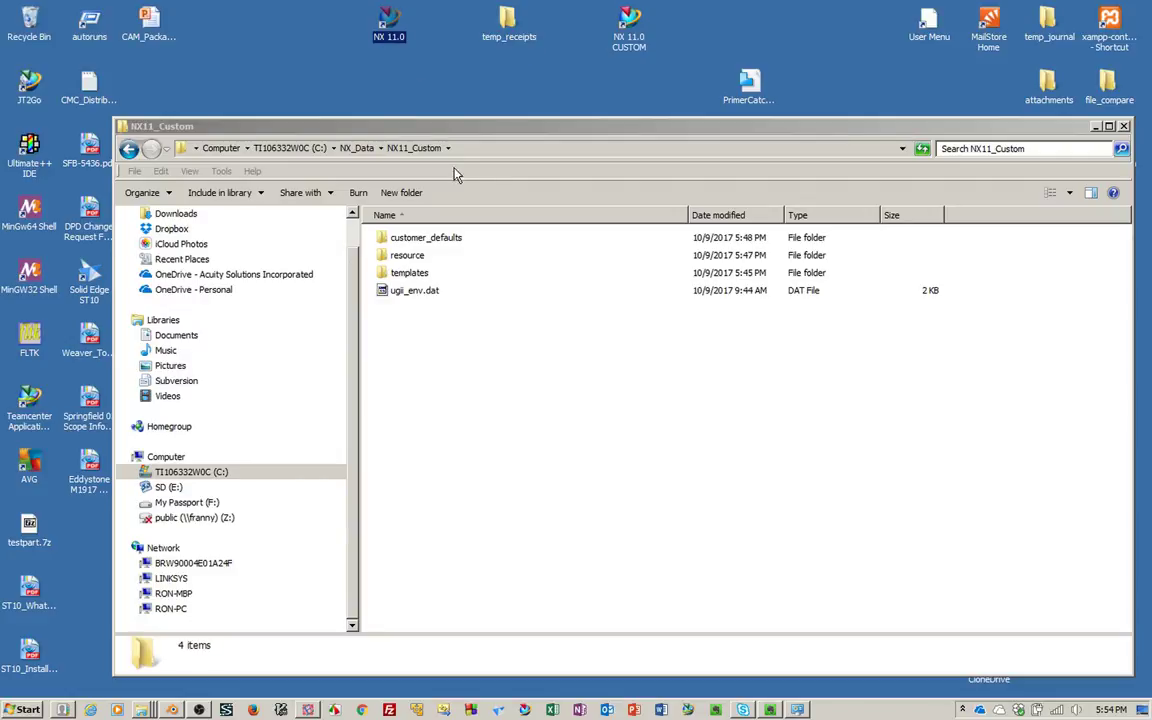
click(480, 150)
key(ctrl+c)
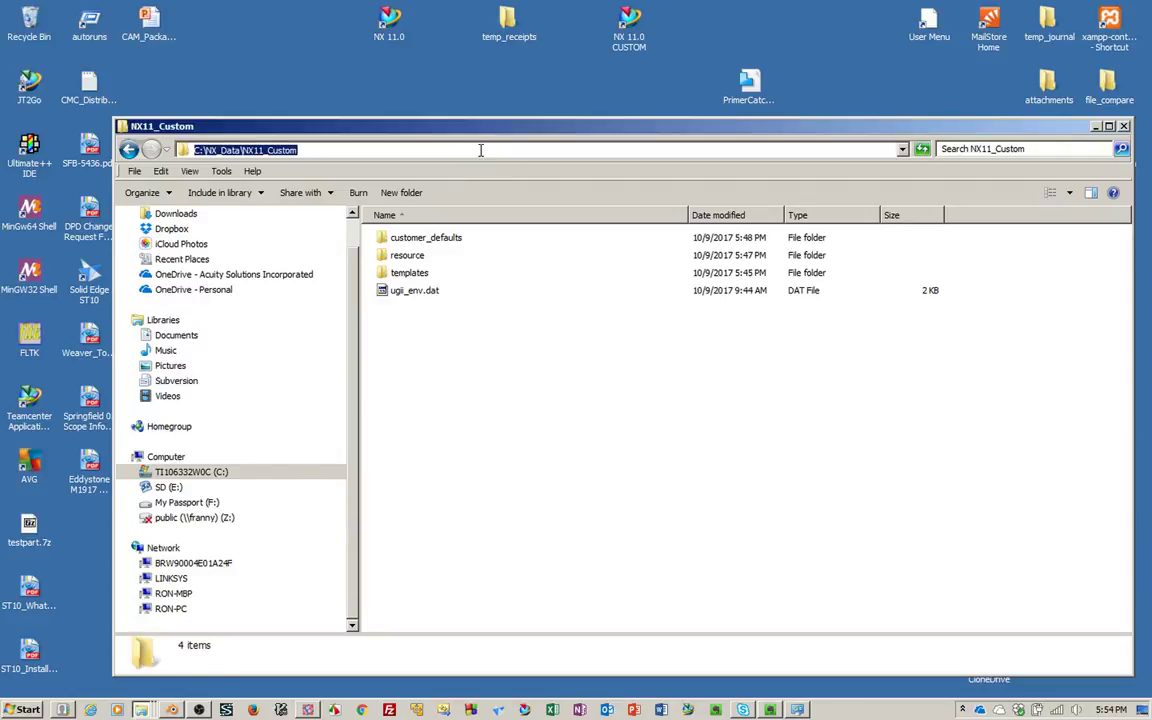
- Set the NX 11.0 shortcut's Start in folder to "C:\NX_Data\NX11_Custom" and accept its properties
click(388, 28)
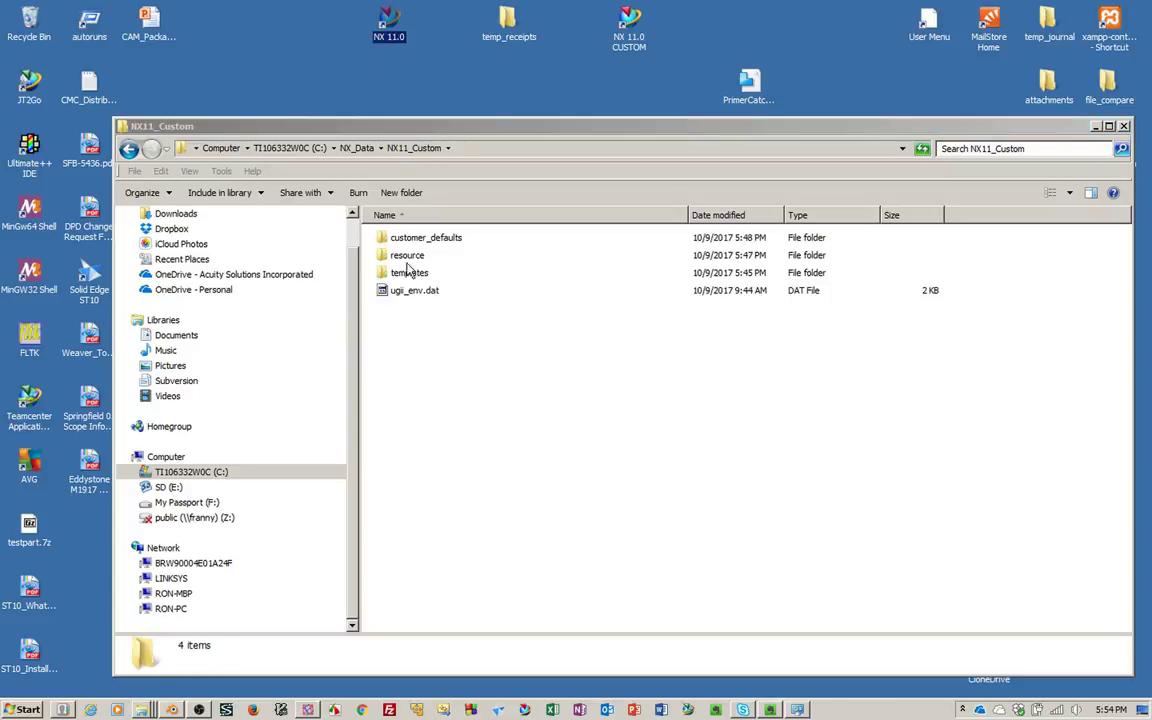
double_click(389, 38)
right_click(389, 28)
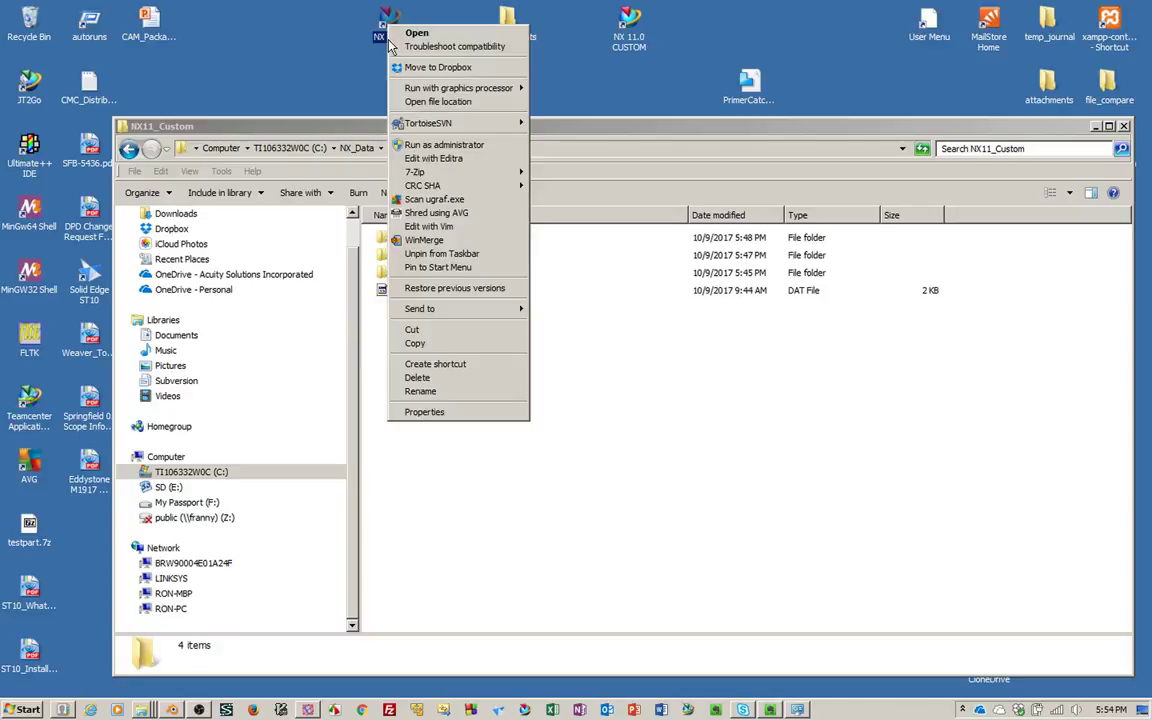
click(430, 412)
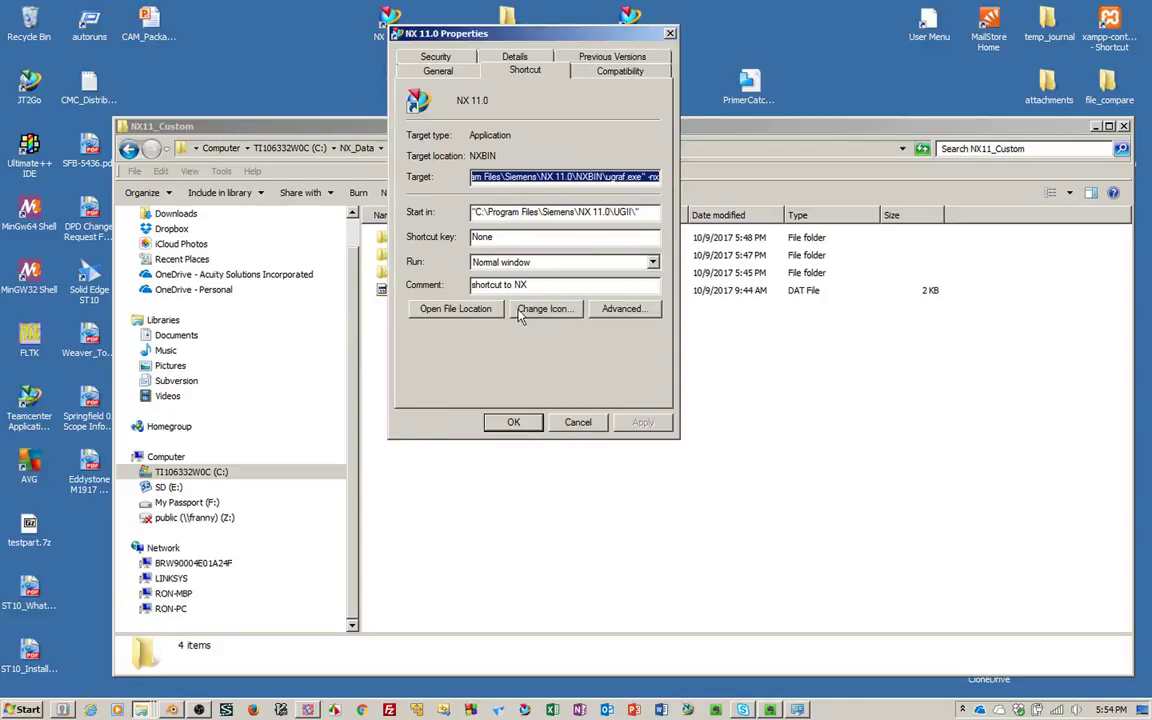
click(650, 212)
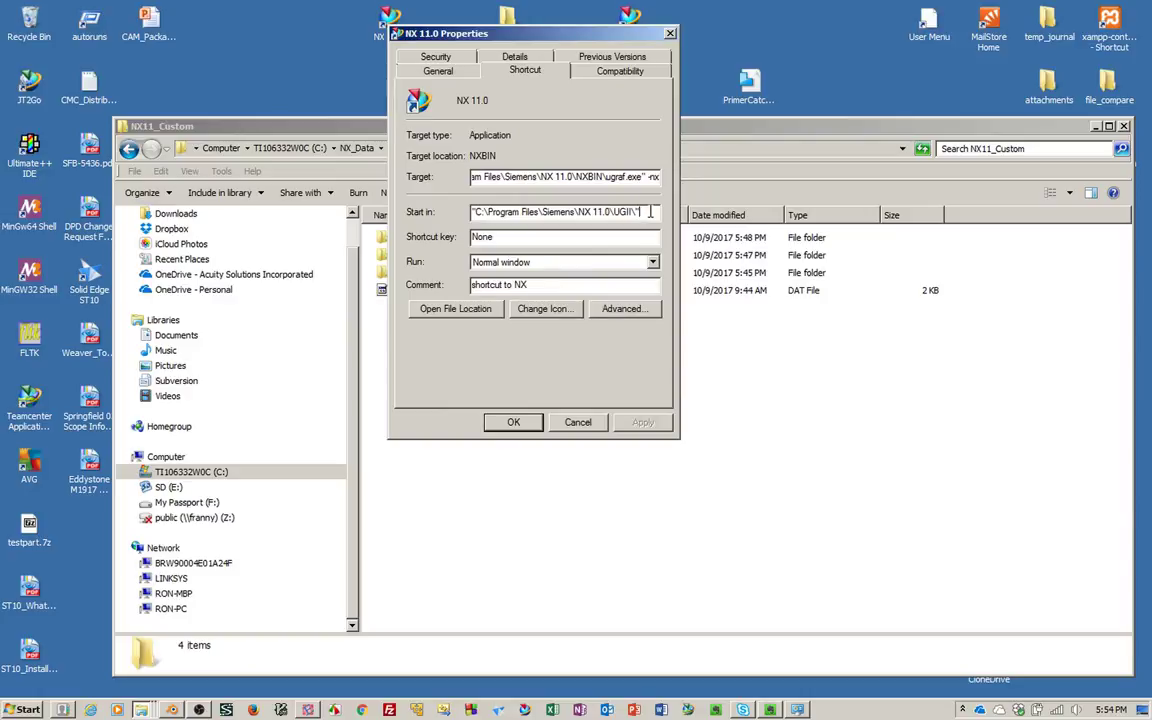
drag(650, 212, 440, 195)
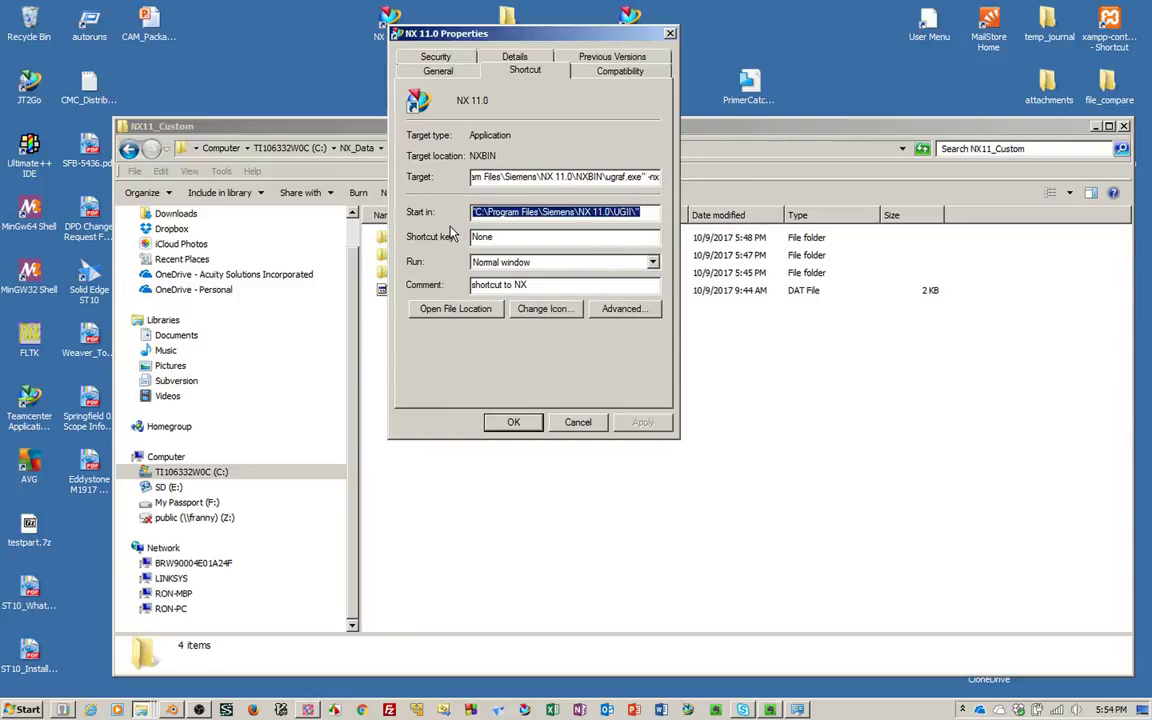
text(")
key(ctrl+v)
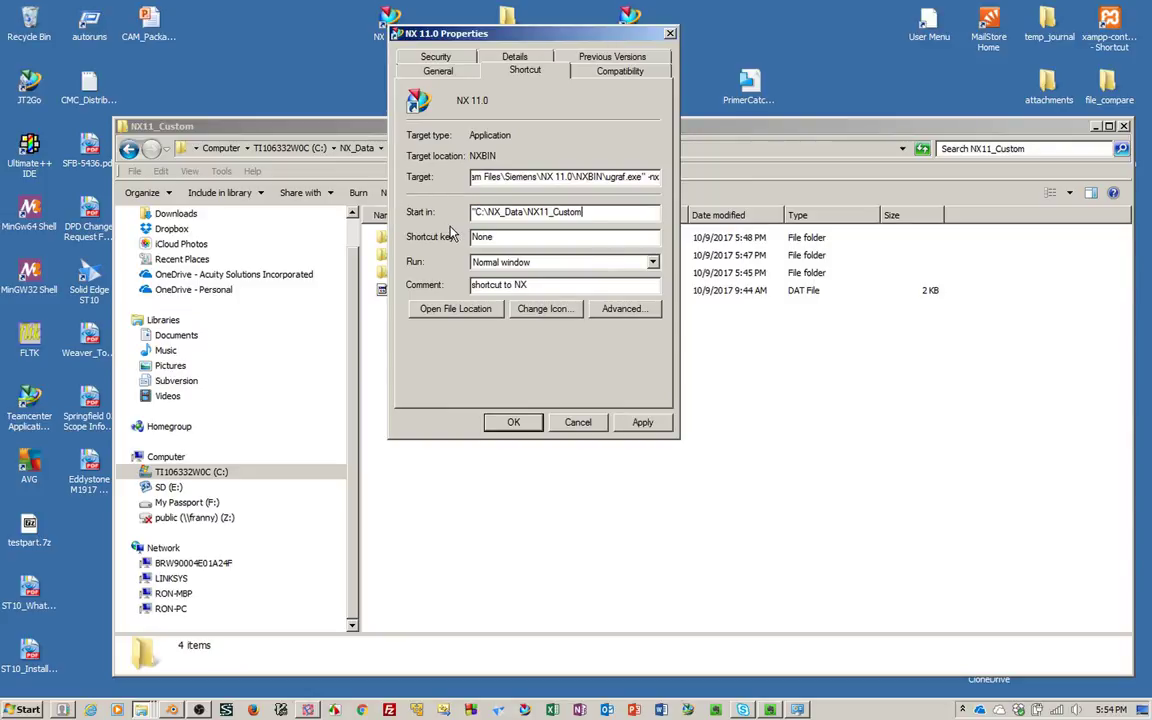
text(")
click(513, 422)
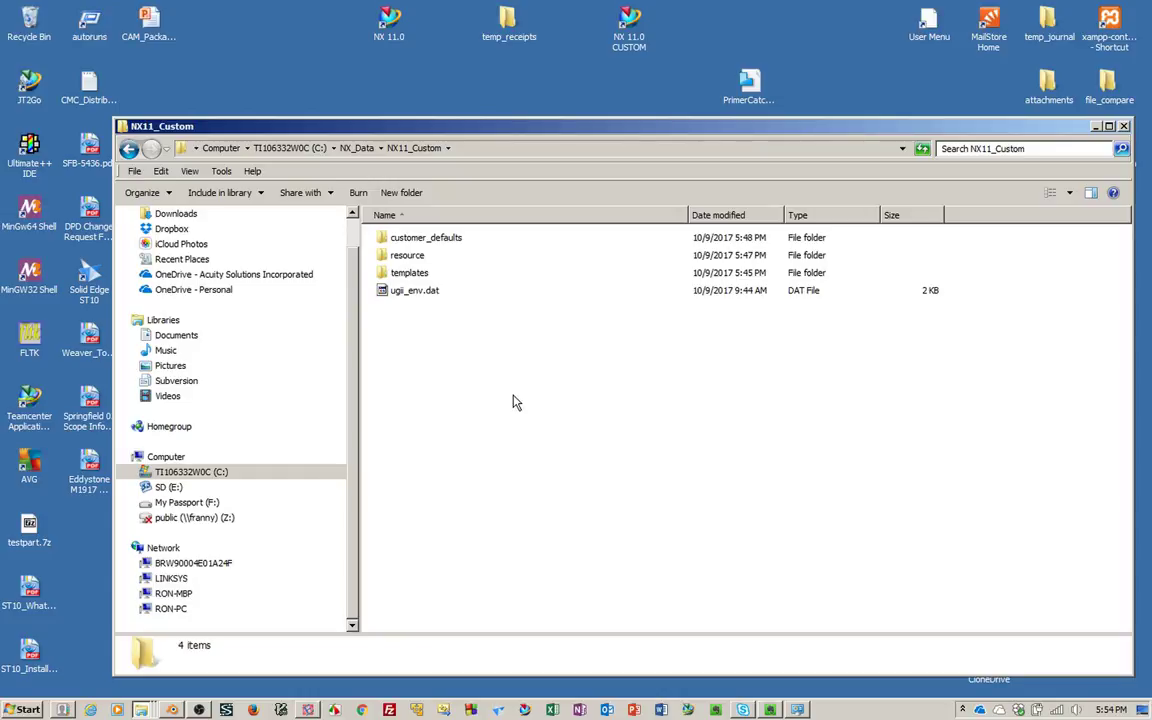
- Rename the NX 11.0 desktop shortcut to "NX11 Custom 2"
click(390, 37)
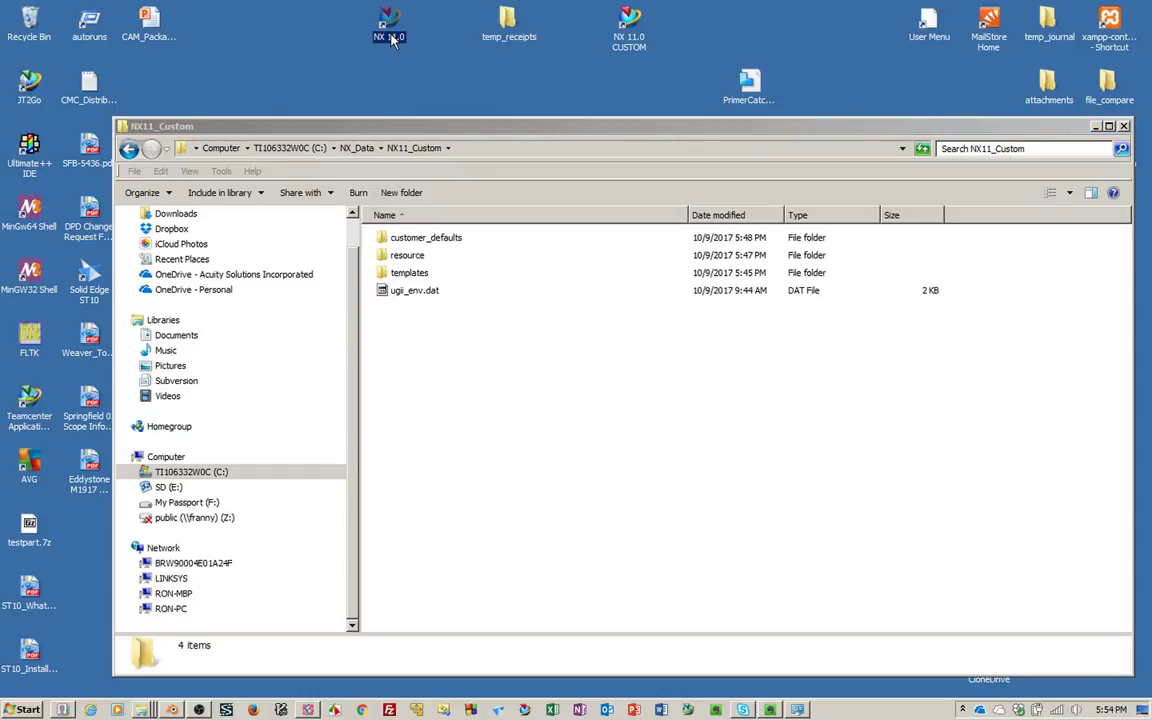
click(390, 37)
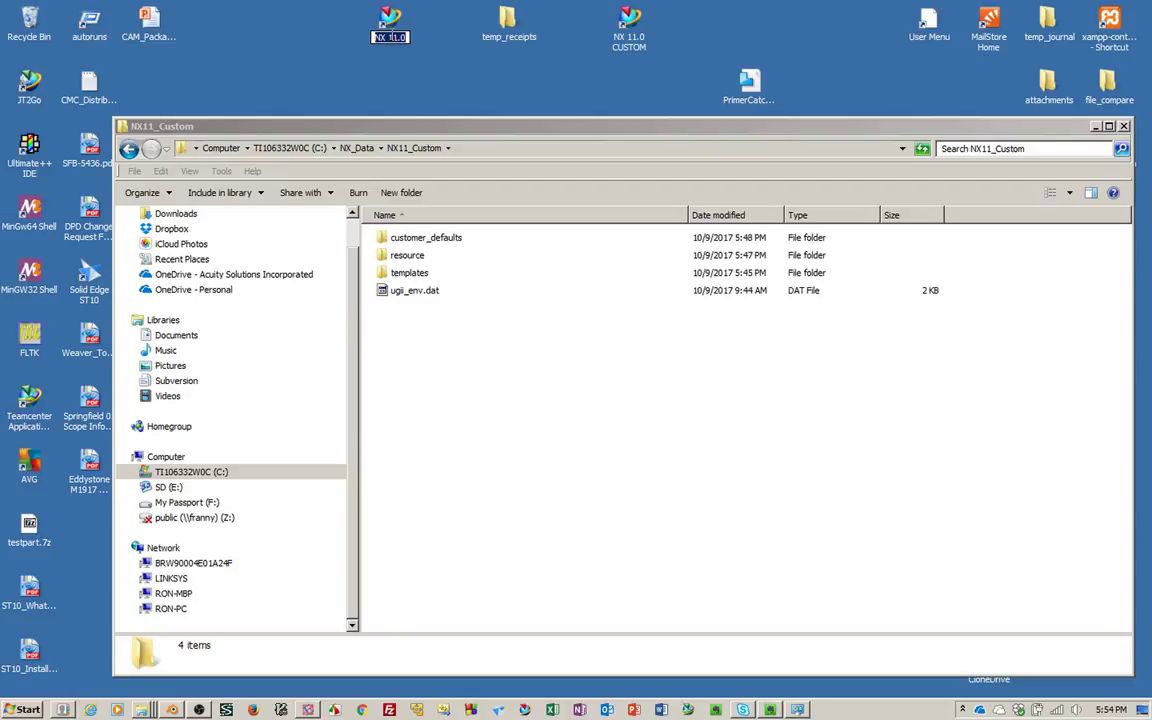
text(c)
text(ustom2)
key(BackSpace)
key(BackSpace)
key(BackSpace)
key(BackSpace)
key(BackSpace)
key(BackSpace)
key(BackSpace)
text(NX11 Custom)
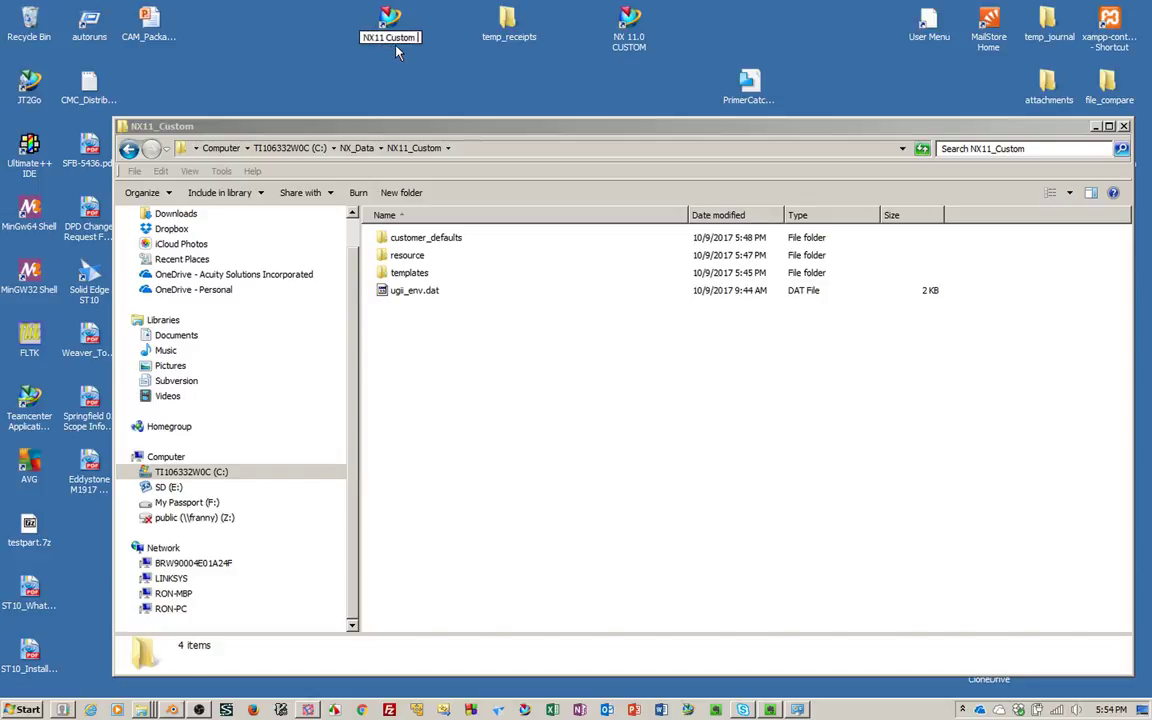
text( 2)
click(446, 64)
- Launch NX from the renamed desktop shortcut and open its system log file in a maximized window
click(389, 16)
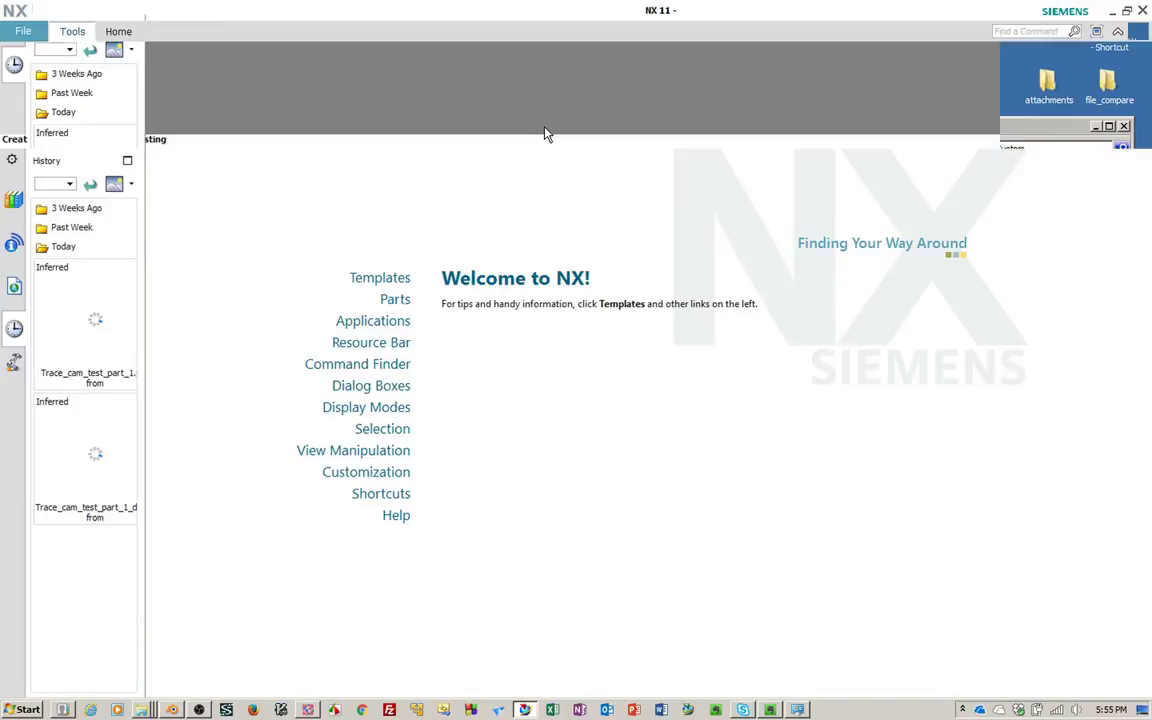
click(23, 28)
mouse_move(59, 262)
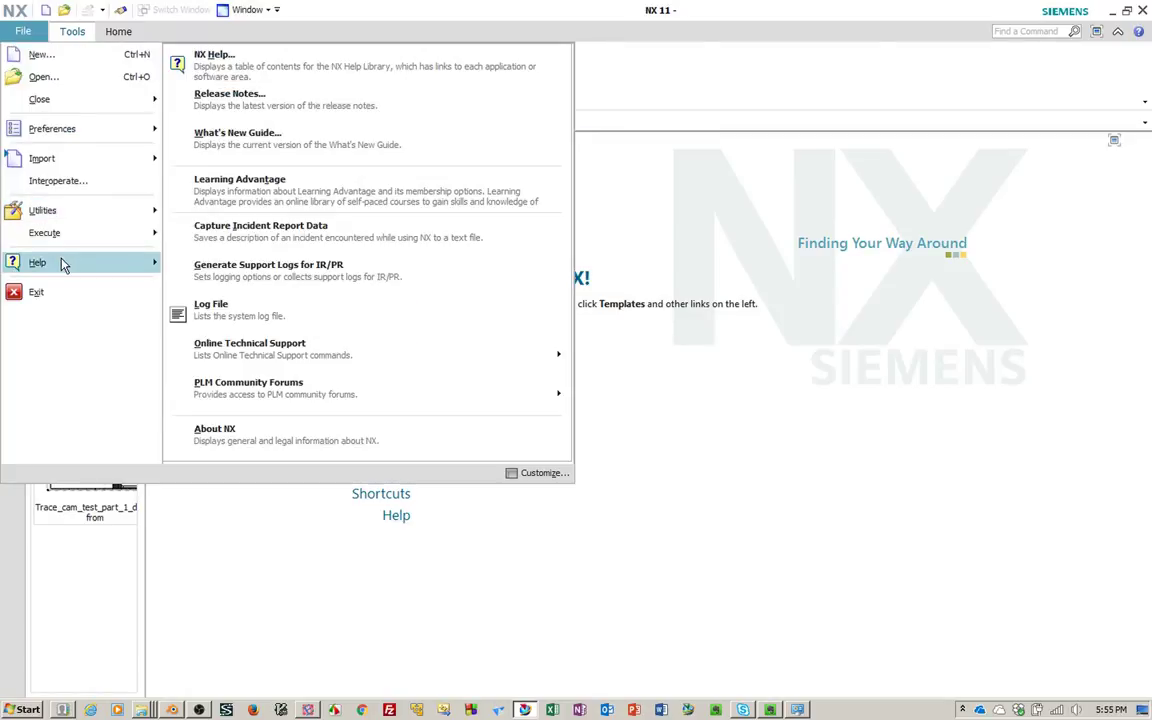
click(266, 316)
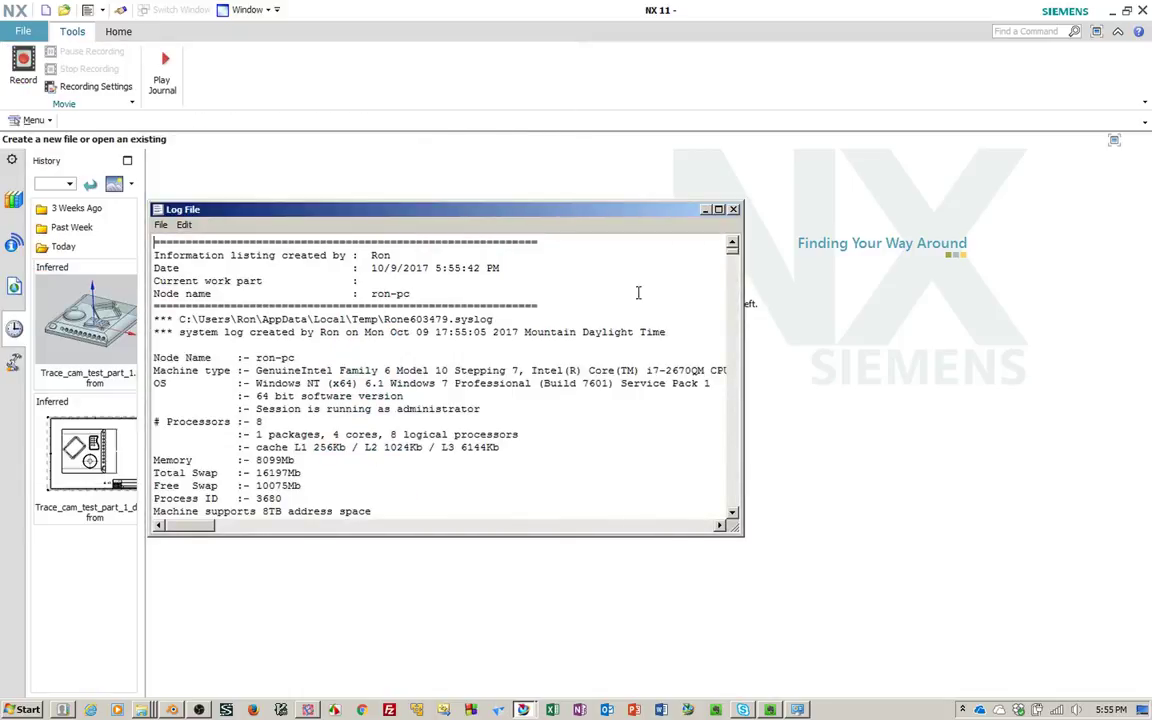
click(719, 210)
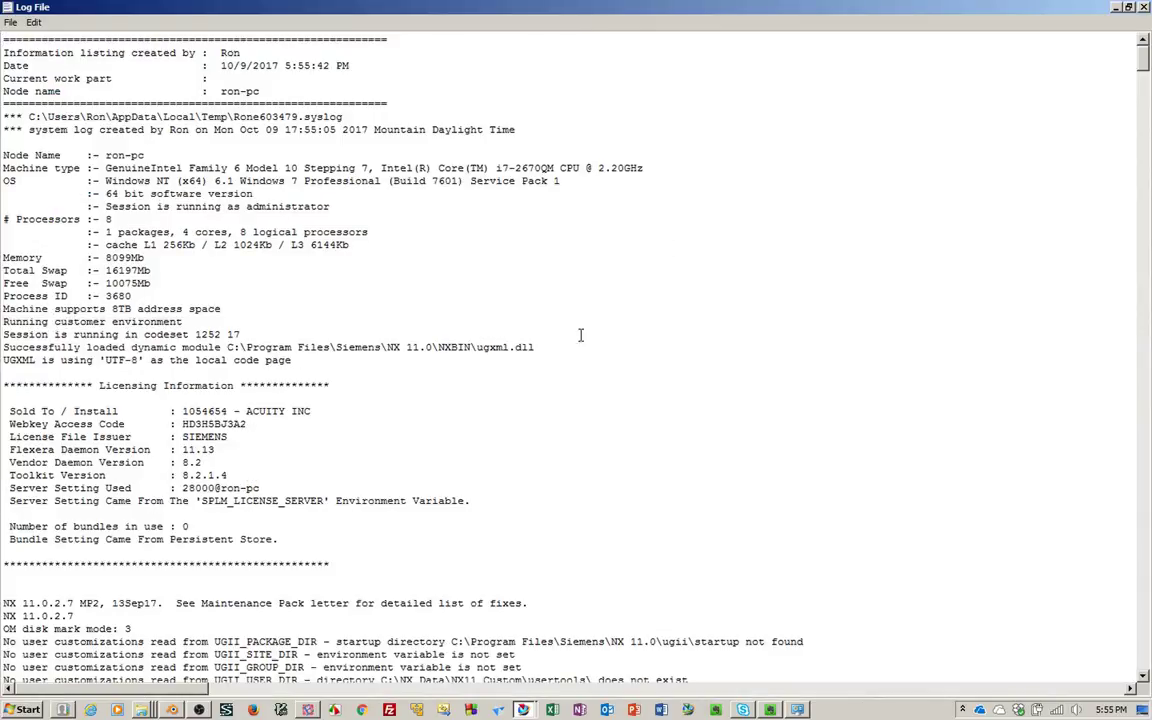
- Search the log file for NX11_Custom and check the user directory and customer defaults entries
scroll(588, 335, down, 7)
scroll(588, 335, down, 20)
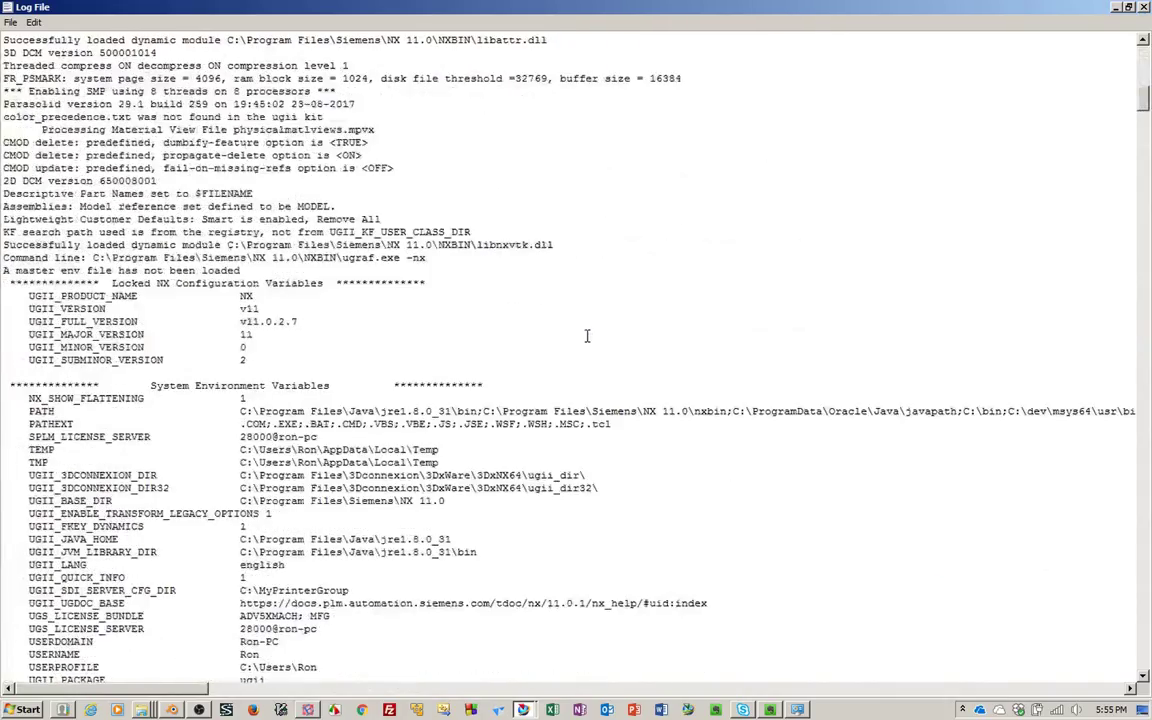
scroll(588, 335, up, 6)
scroll(588, 335, up, 4)
scroll(588, 335, down, 6)
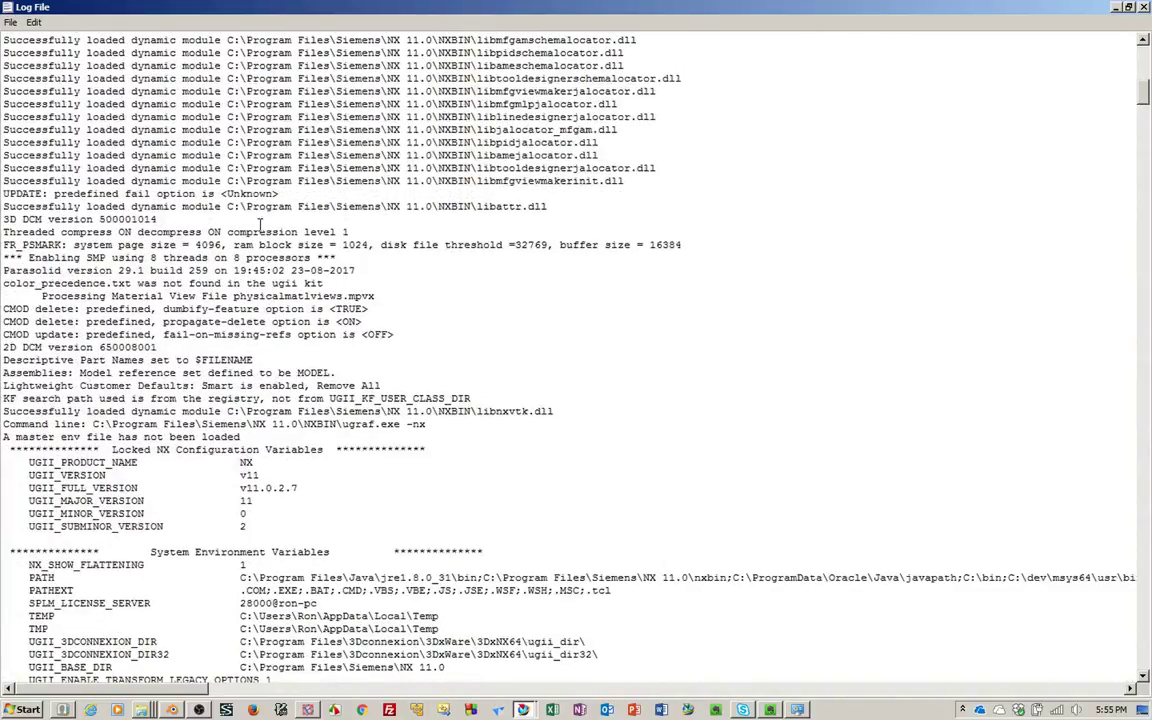
key(ctrl+f)
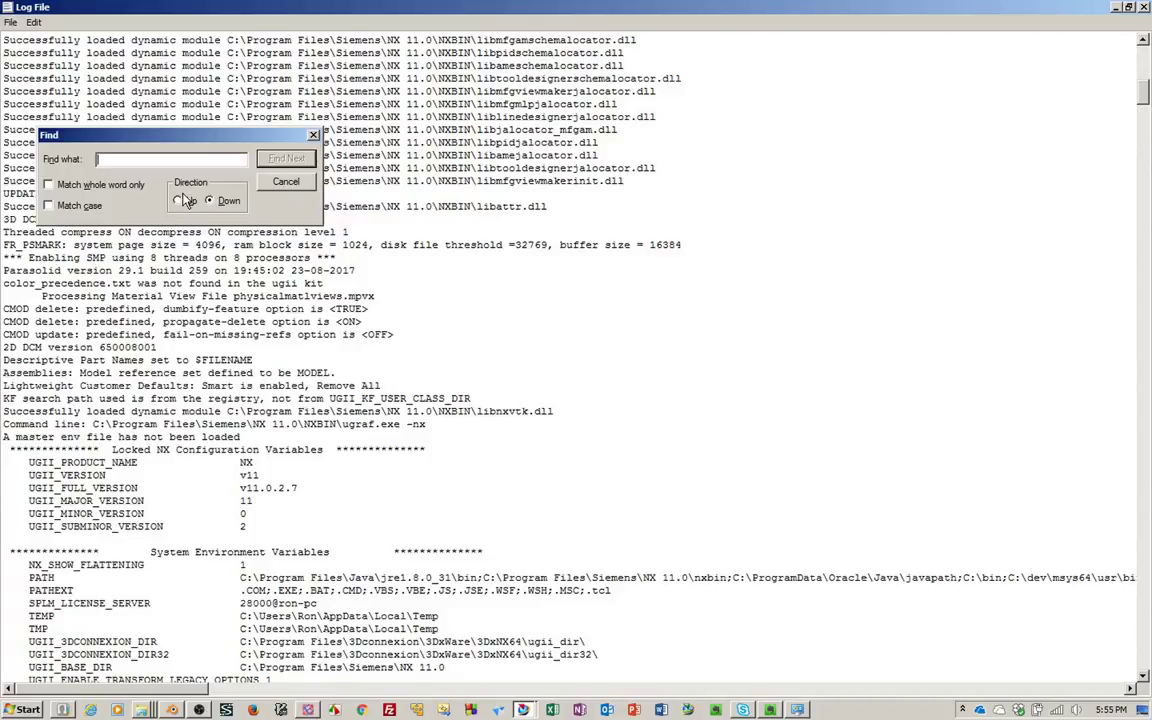
text(NX11_Custom)
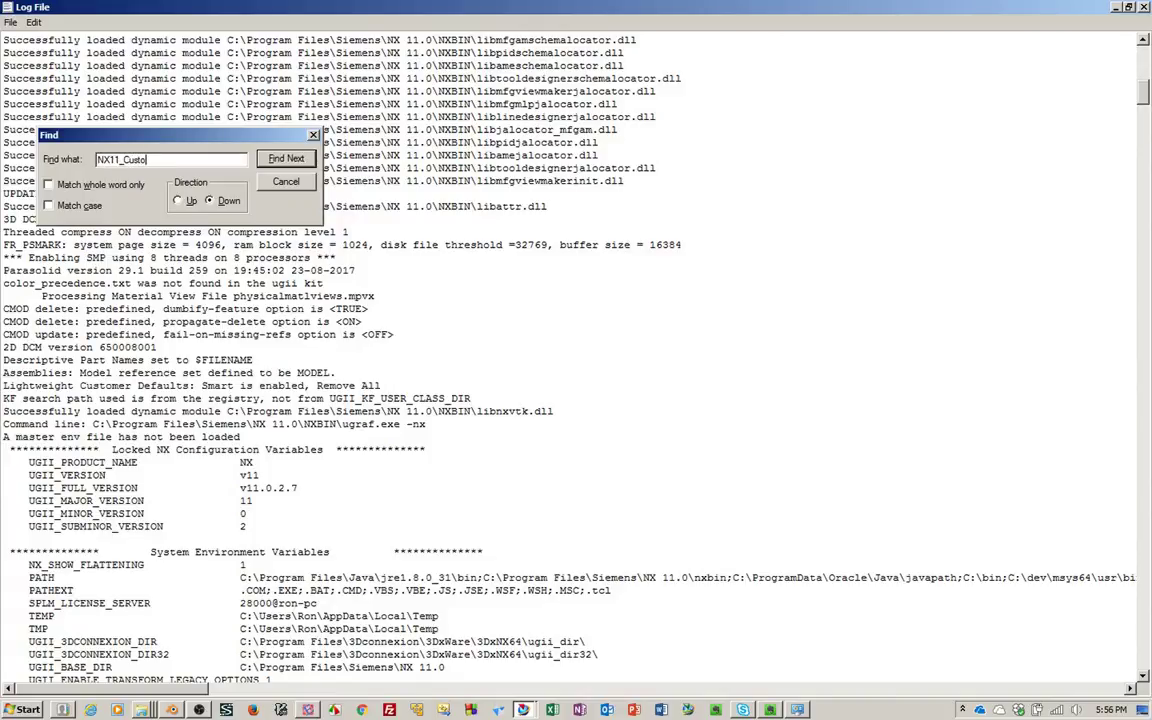
click(286, 159)
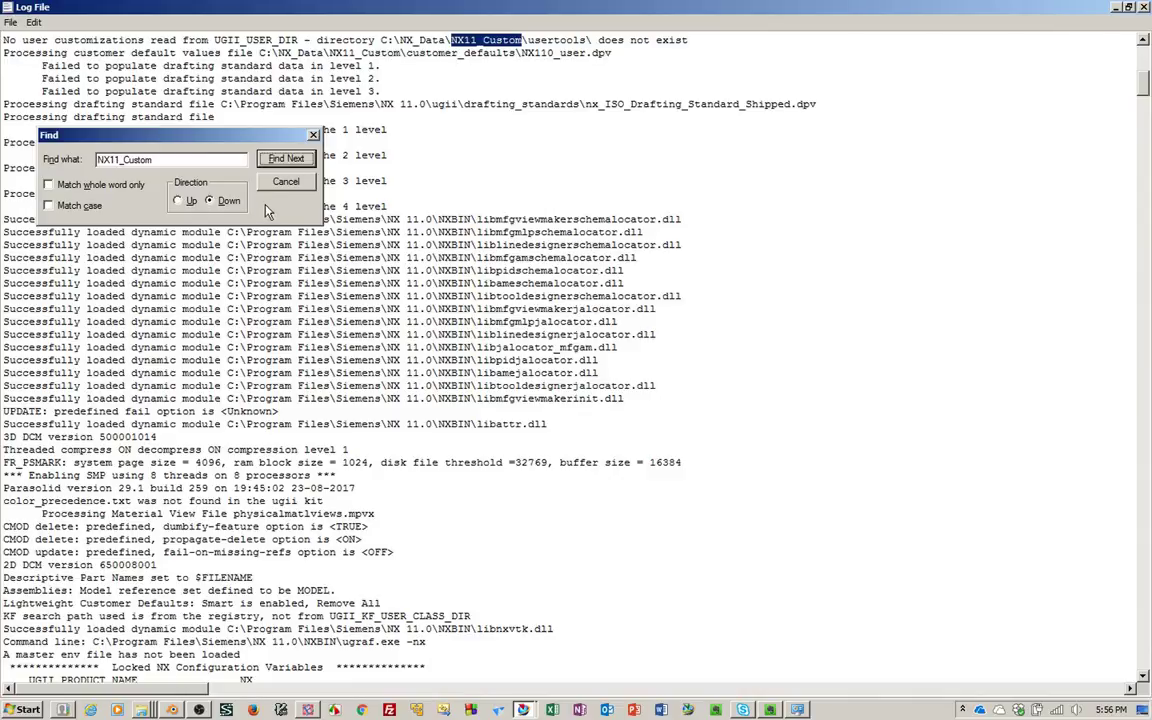
click(287, 160)
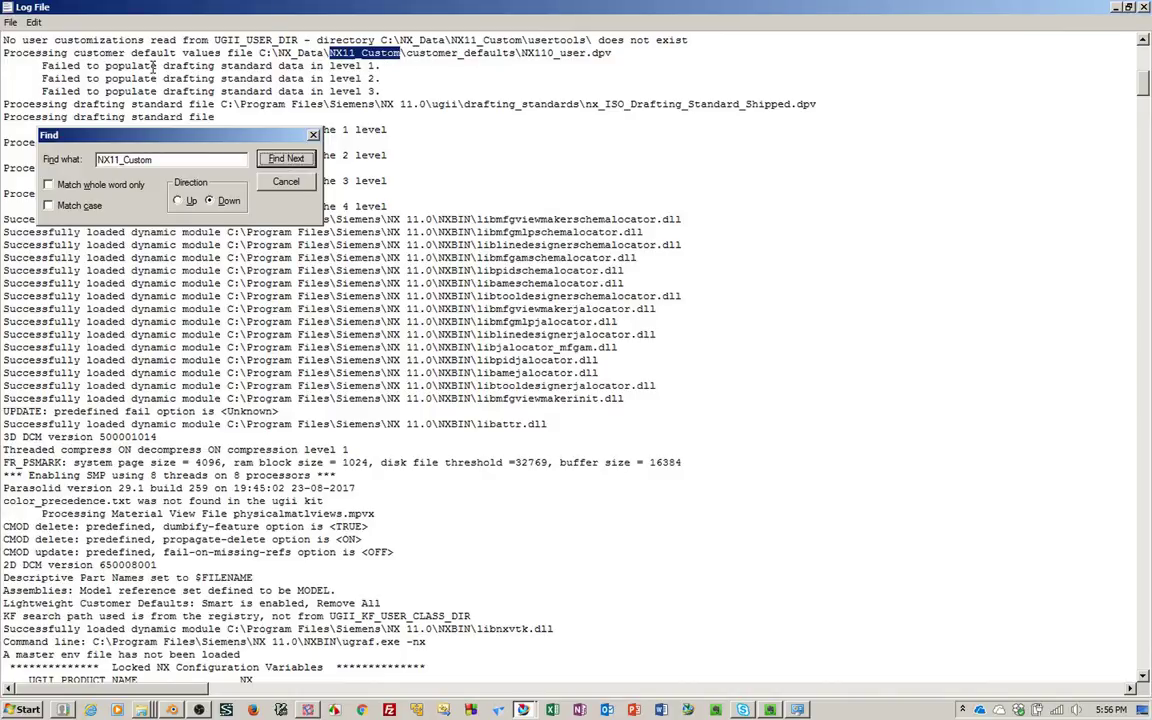
drag(180, 135, 557, 220)
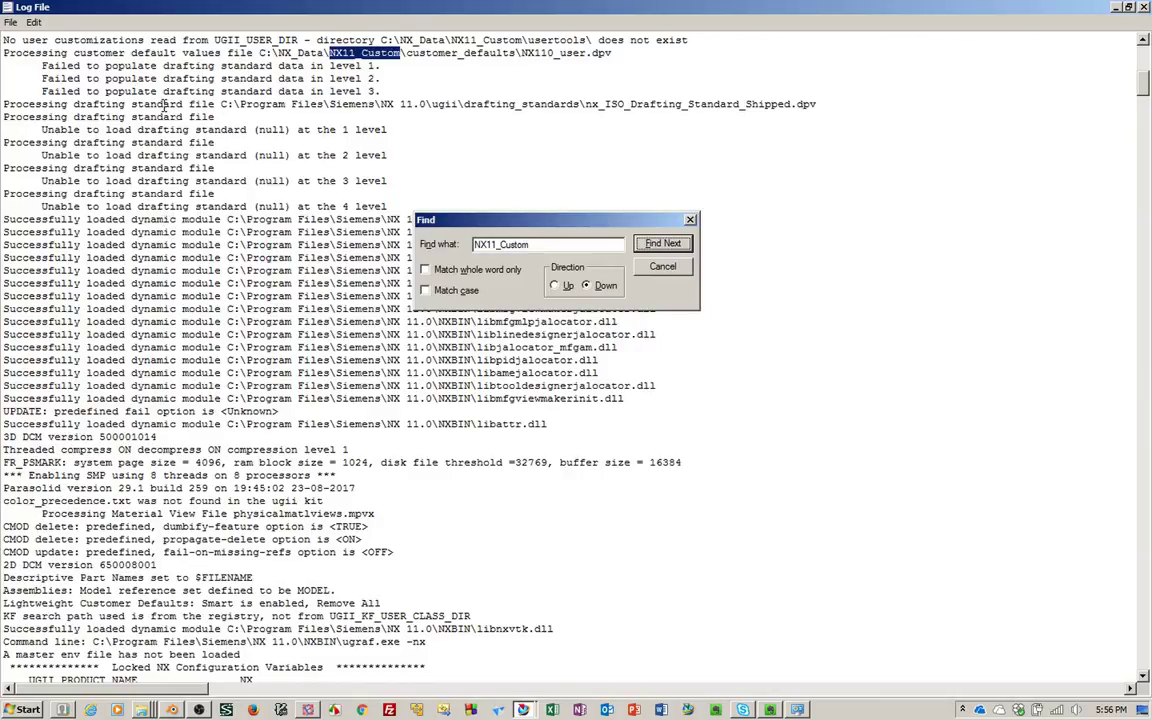
- Find the next NX11_Custom occurrence and check which folder the ugii_env.dat file is read from
click(663, 245)
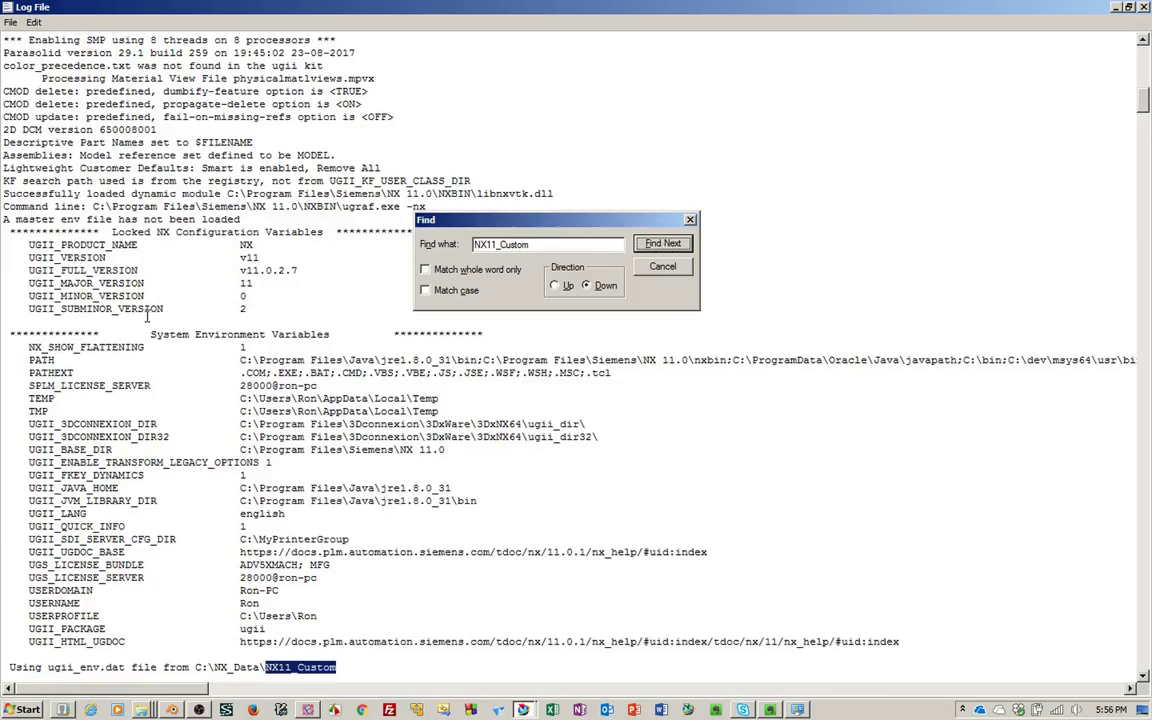
scroll(150, 320, down, 4)
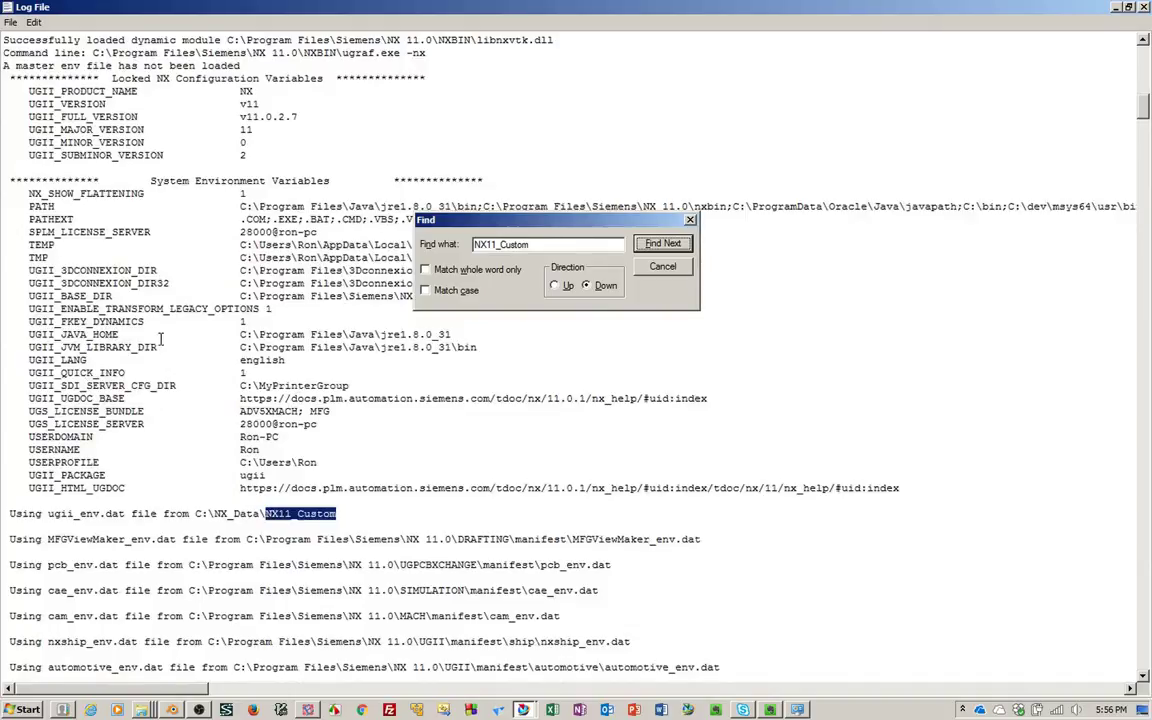
click(8, 512)
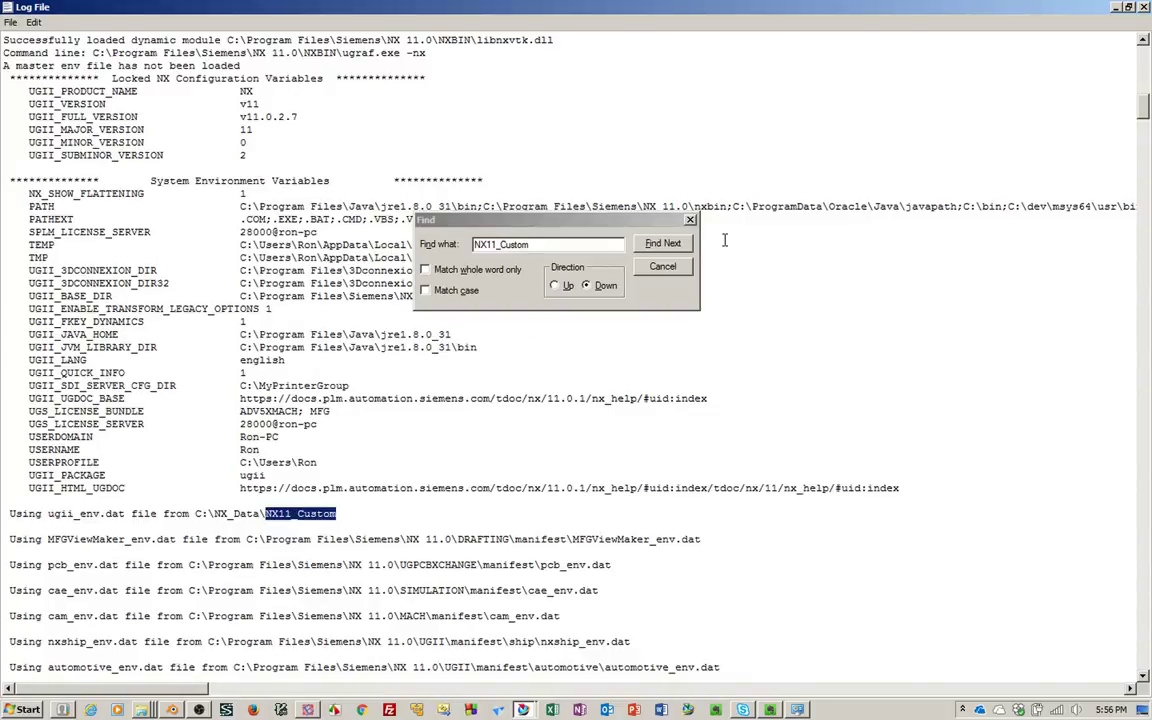
- Find the next NX11_Custom match, review the CAM template and tool library paths, end the search and restore the log window's size
click(658, 244)
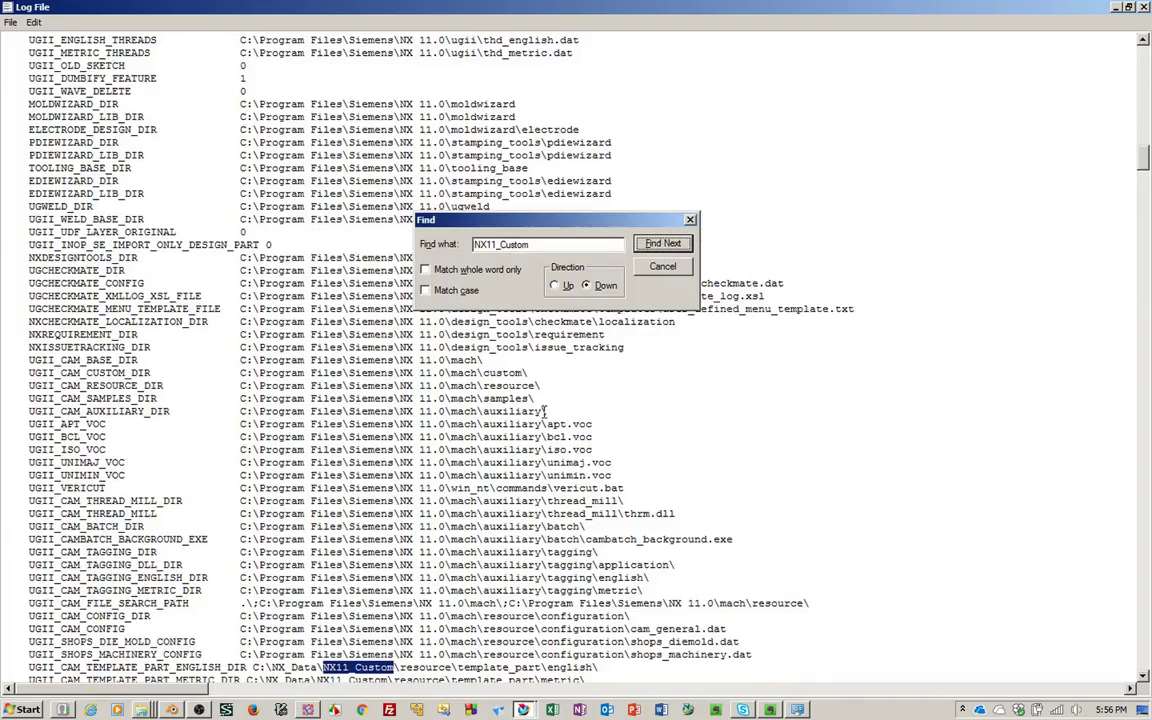
scroll(533, 494, up, 2)
scroll(533, 494, down, 2)
scroll(533, 494, up, 4)
scroll(533, 494, down, 9)
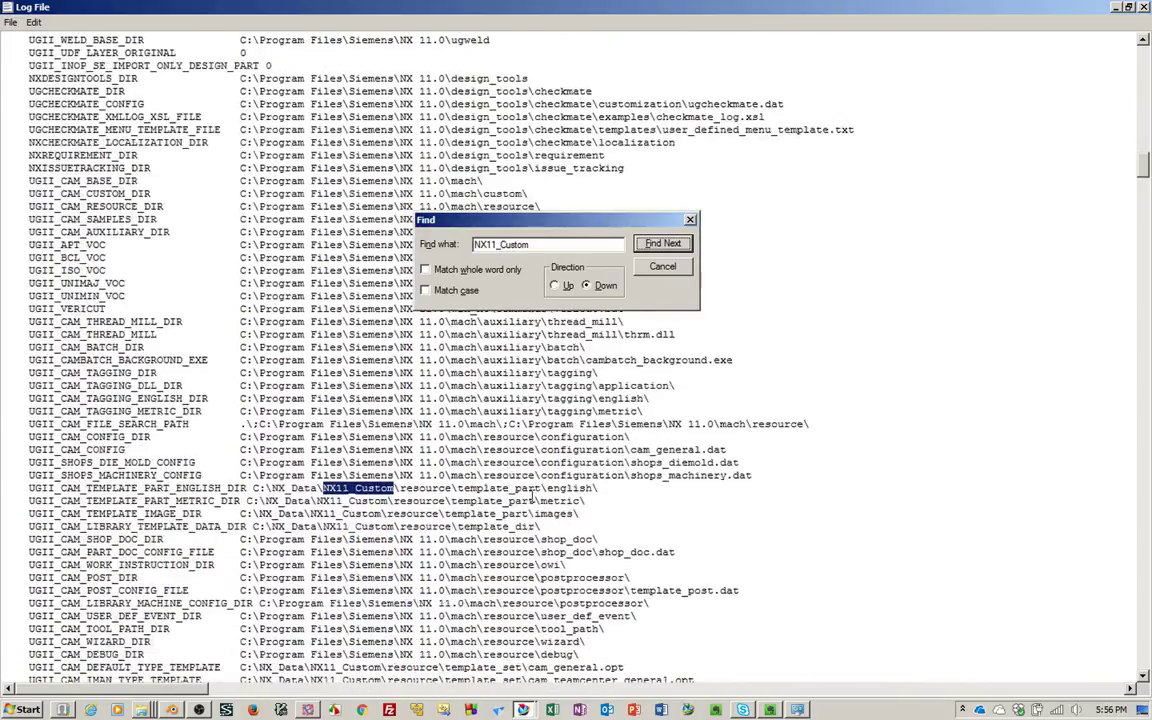
click(279, 442)
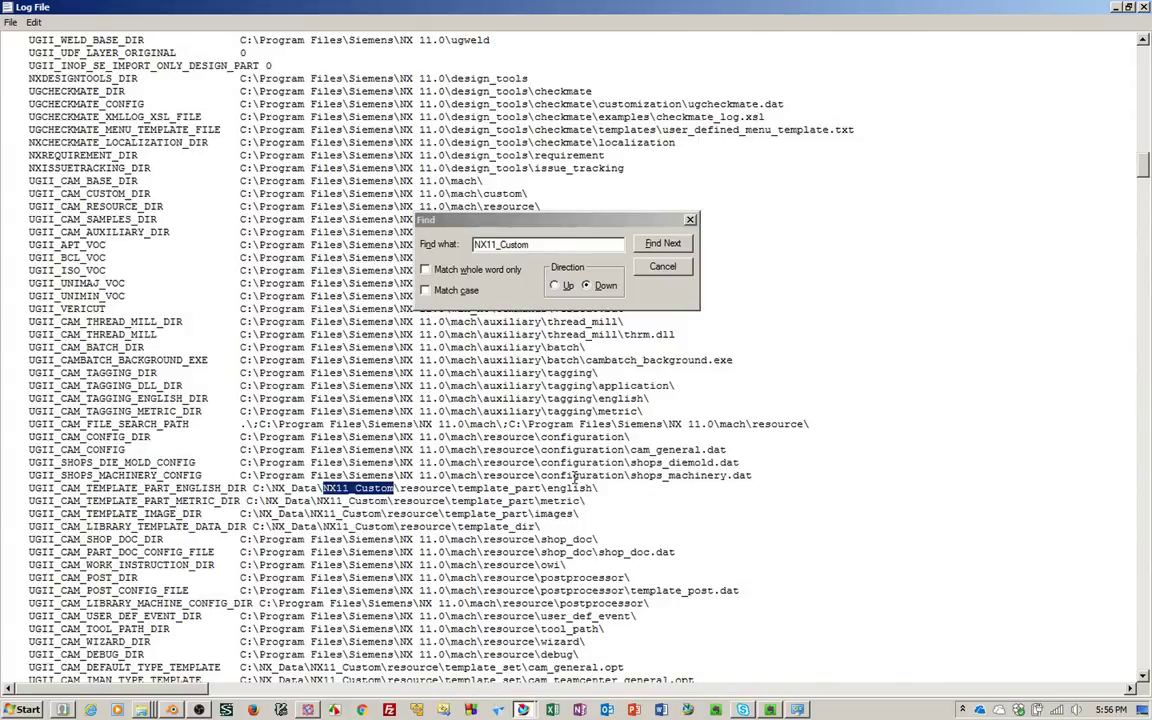
scroll(560, 475, down, 6)
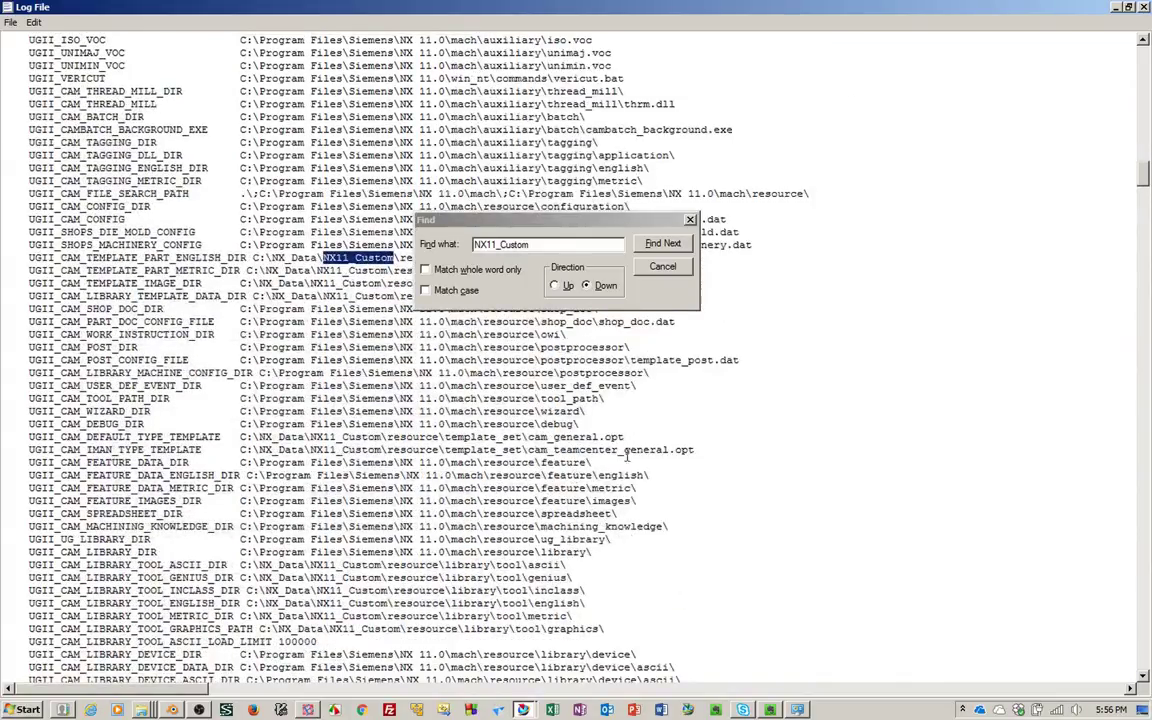
click(666, 266)
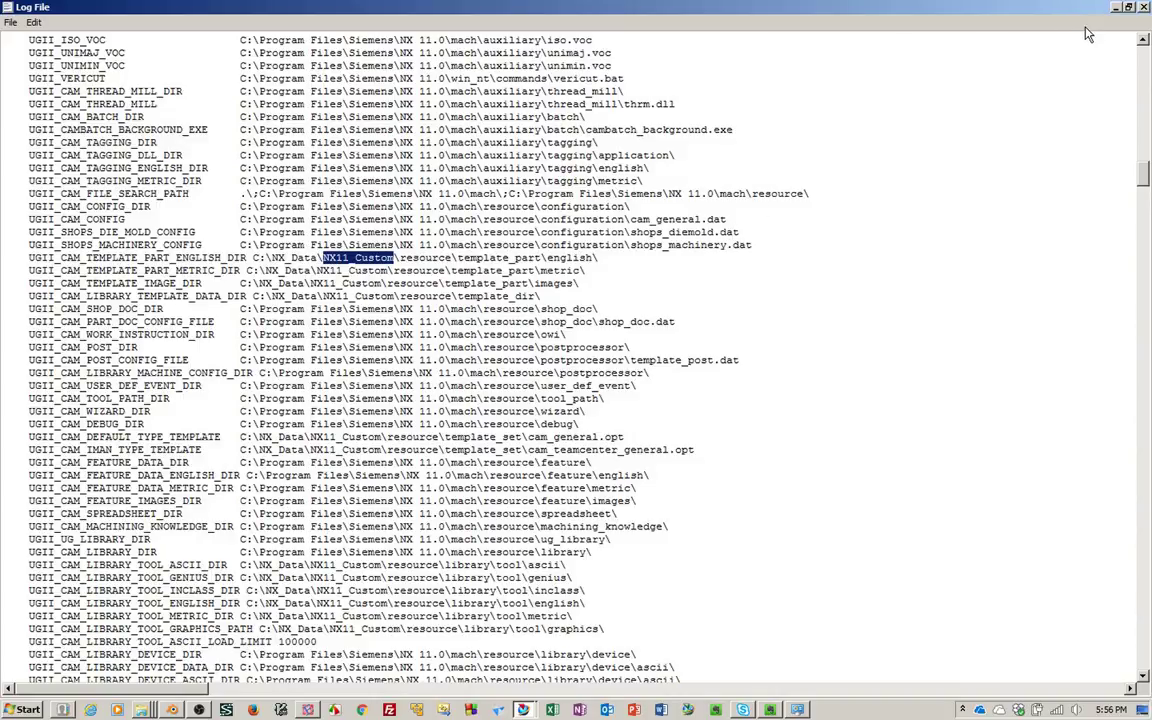
double_click(1016, 7)
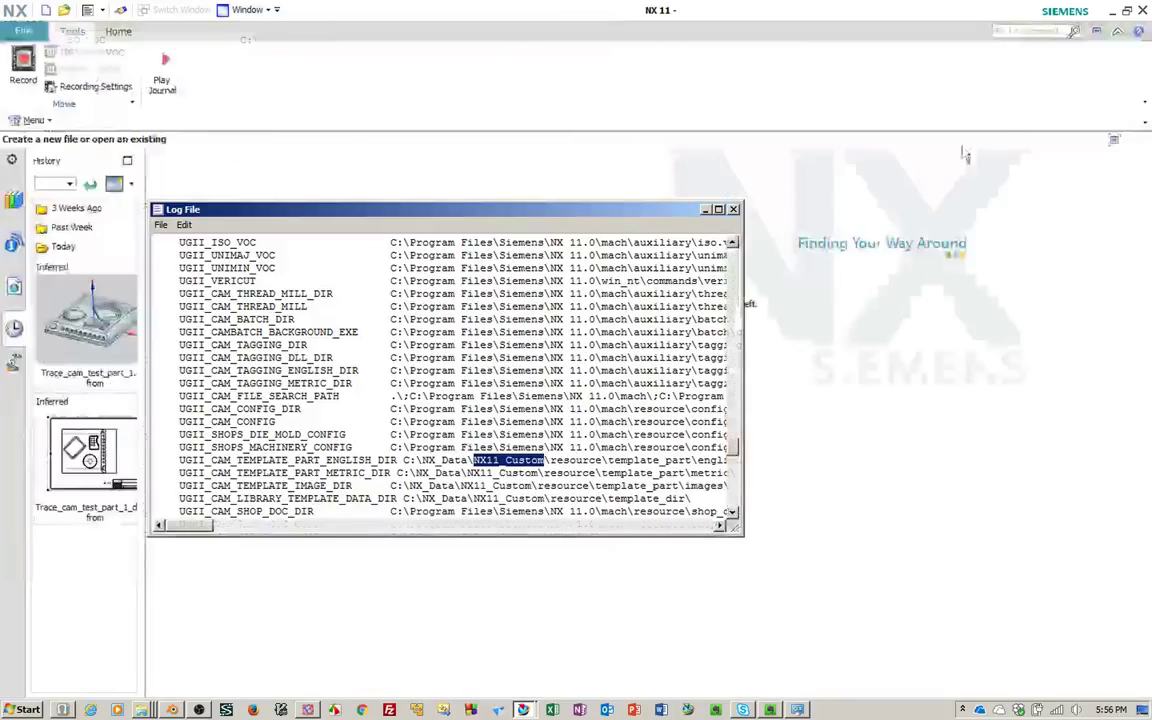